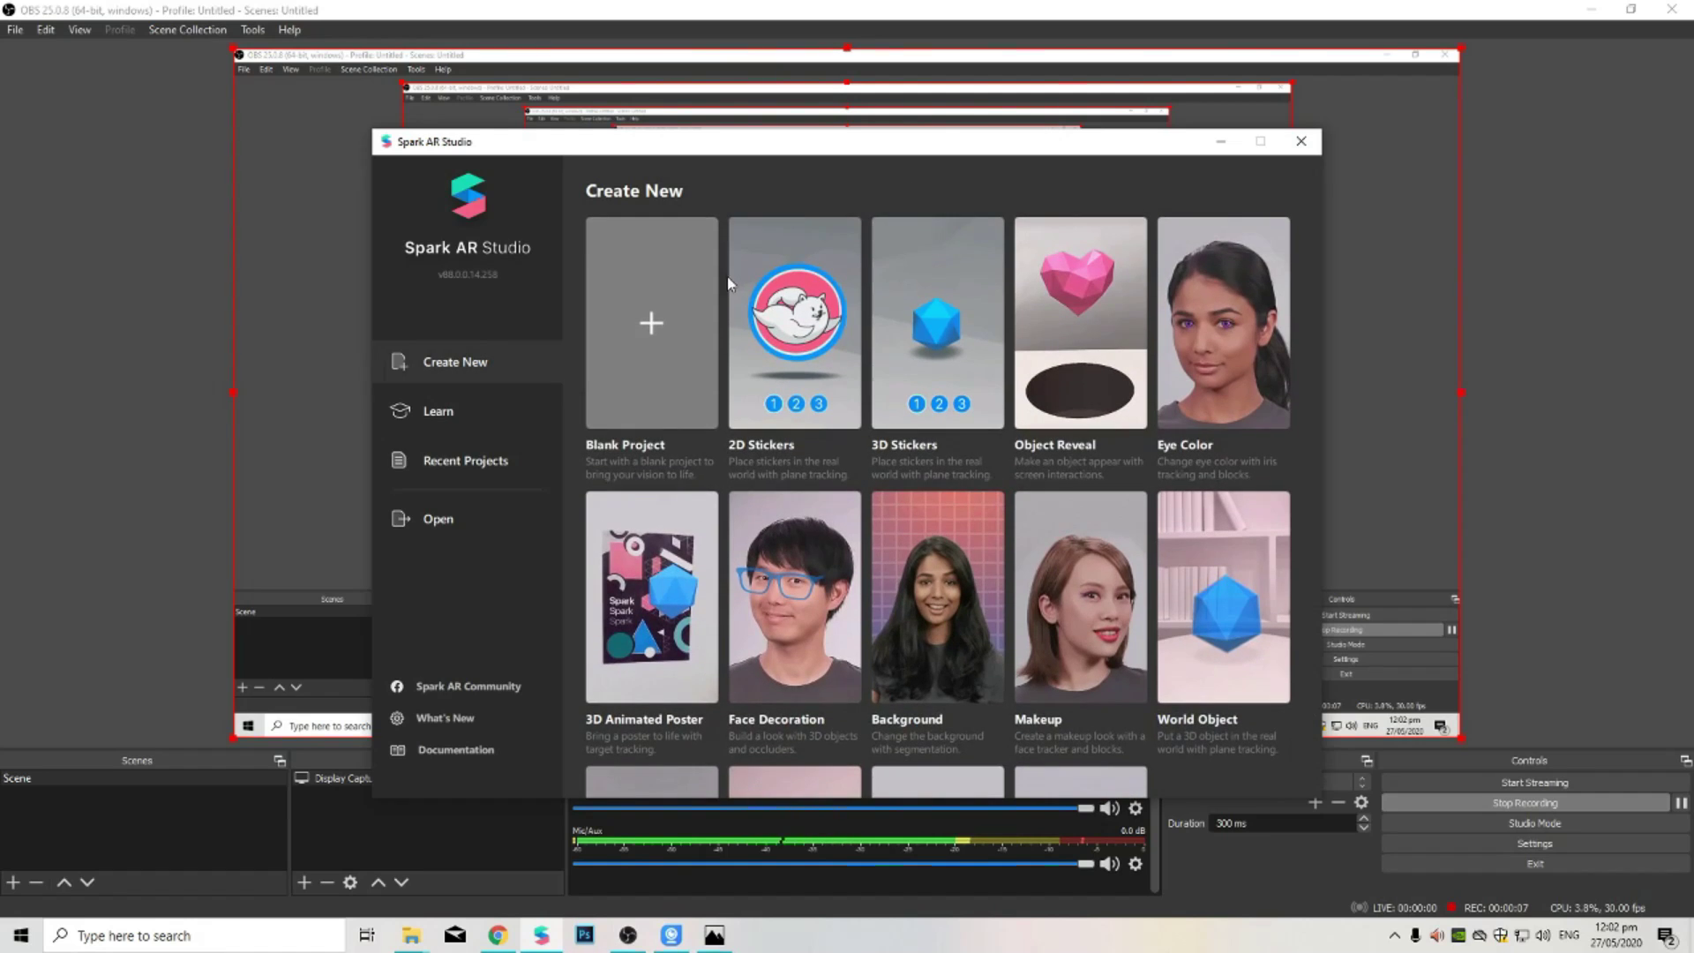
Step: Create a blank project, maximize its window, and enlarge the iPhone 8 preview
click(653, 326)
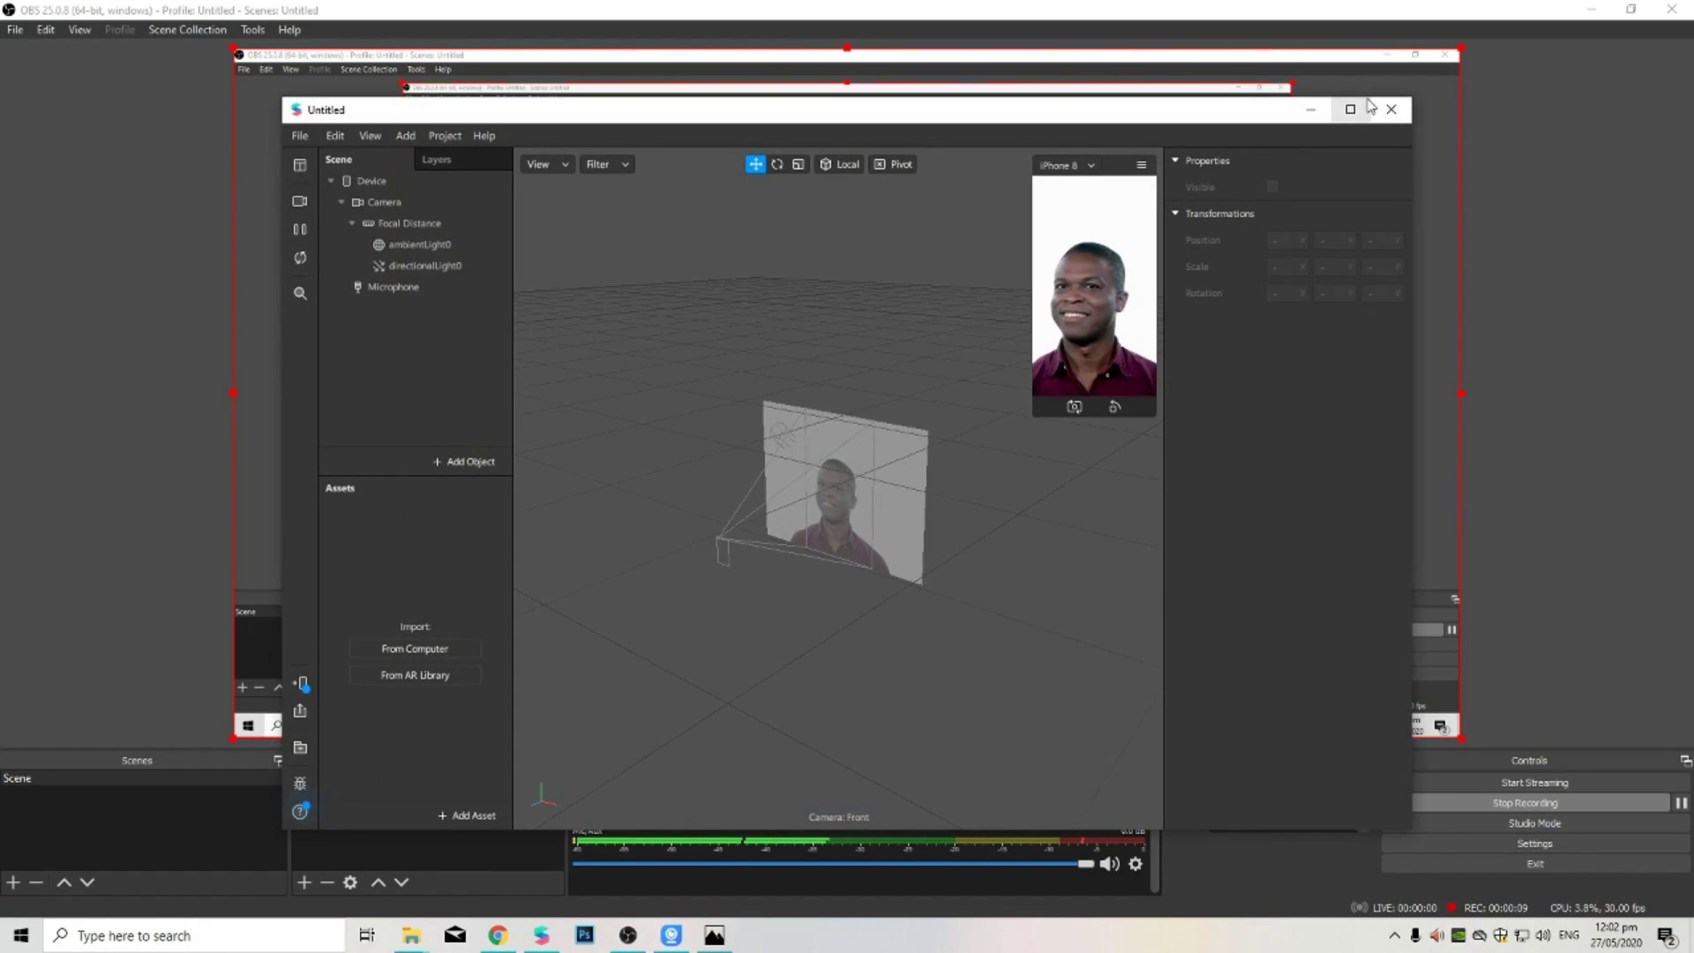
click(1350, 109)
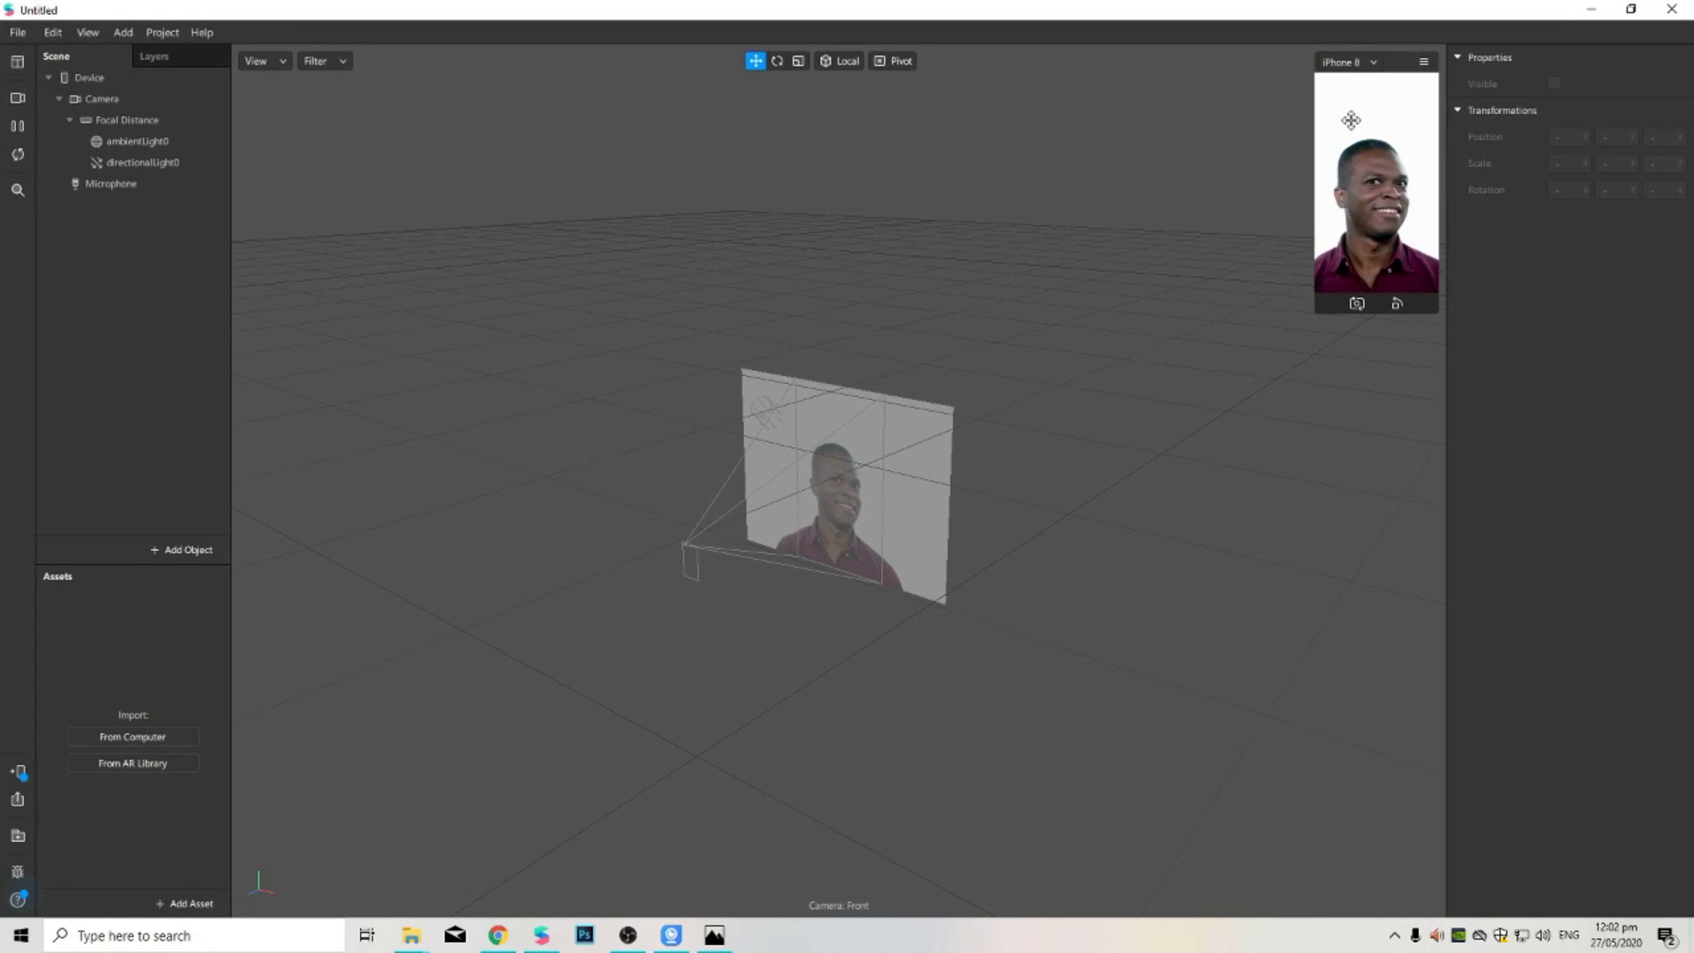
drag(1320, 313, 1150, 604)
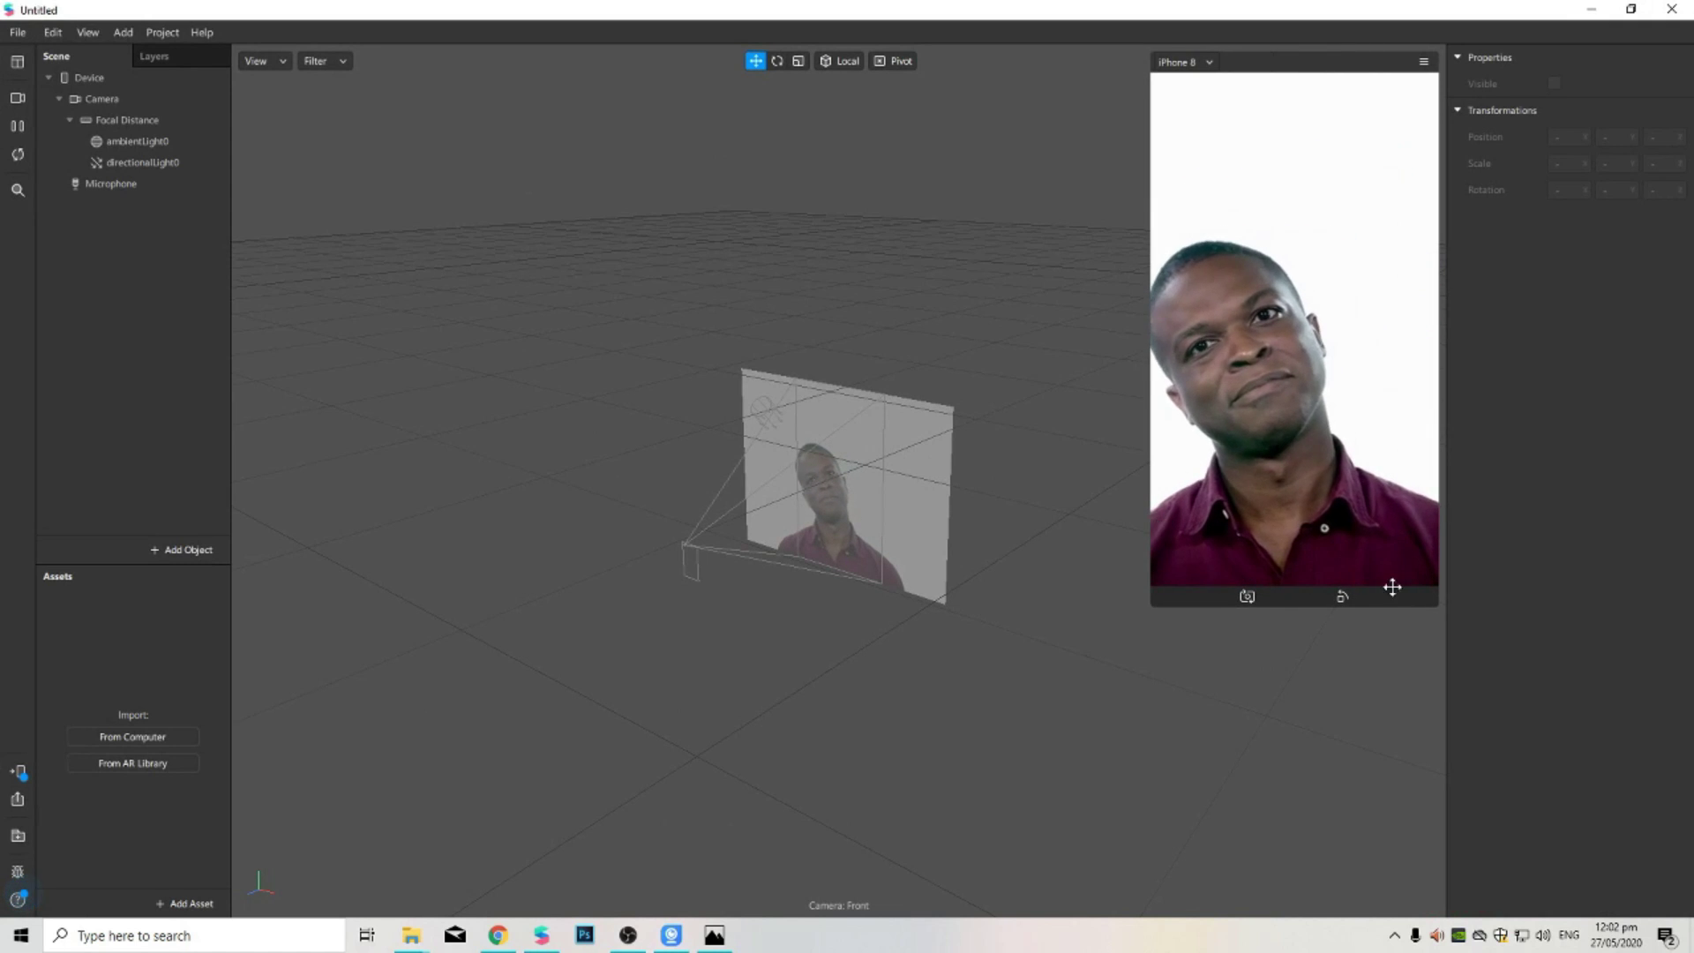
Step: Try several real-time simulation face videos in the preview, then set the camera source to e2eSoft iVCam
click(15, 99)
click(159, 196)
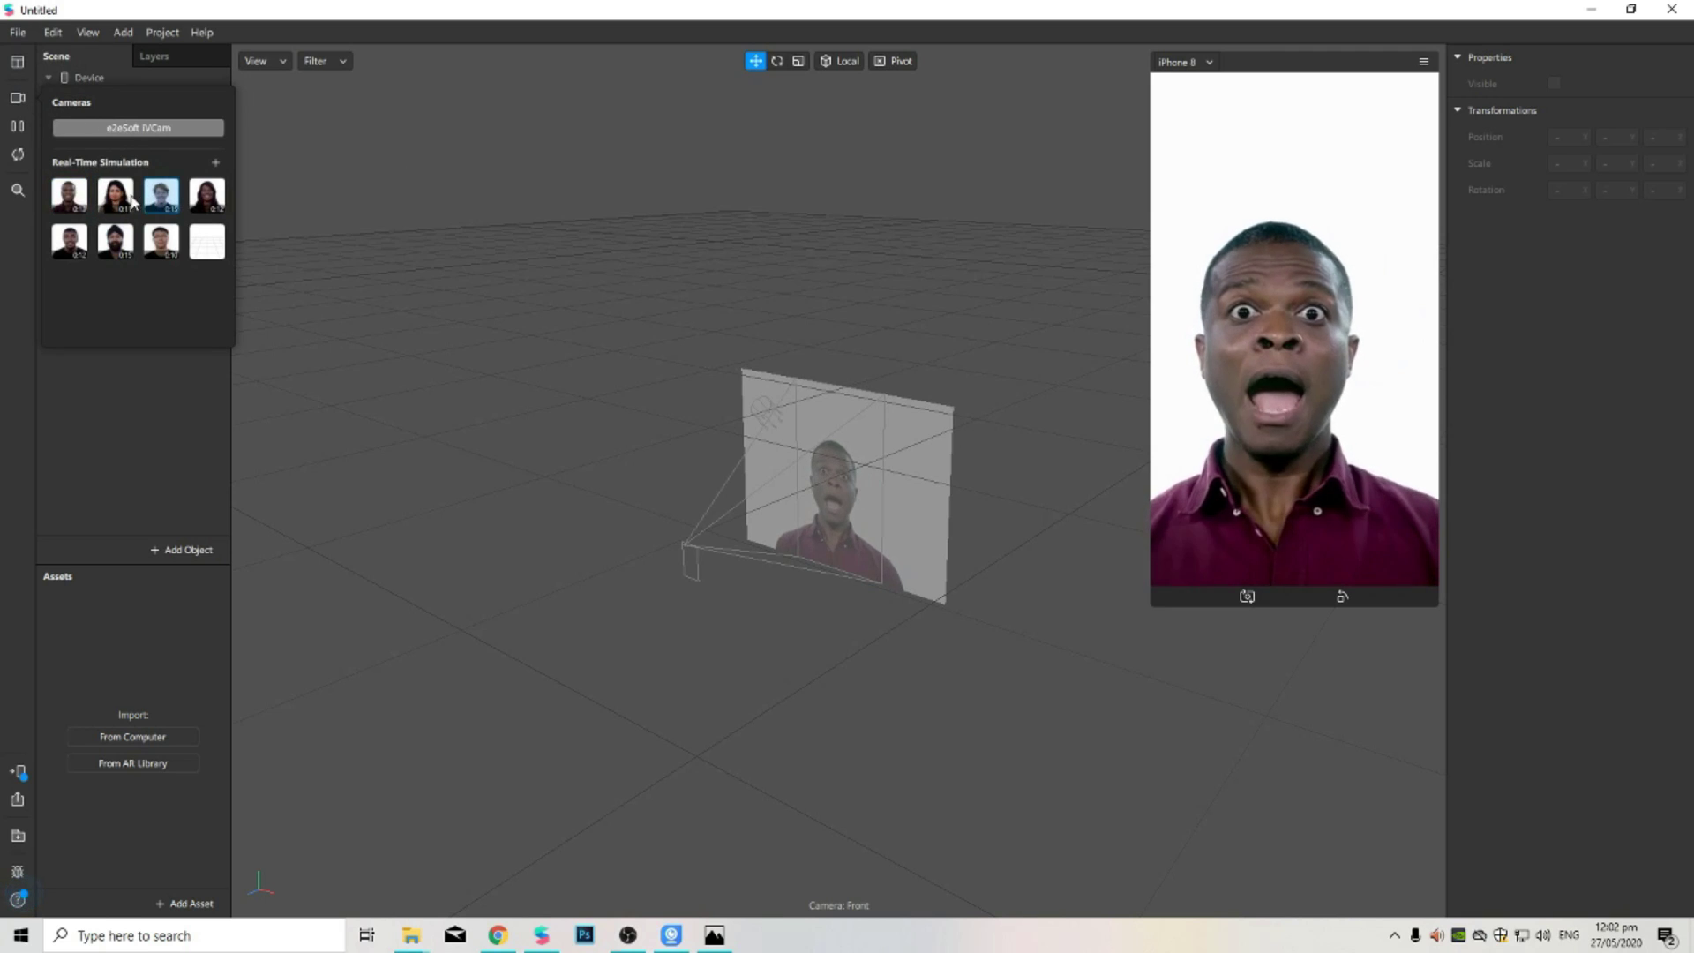
click(115, 194)
click(206, 194)
click(115, 240)
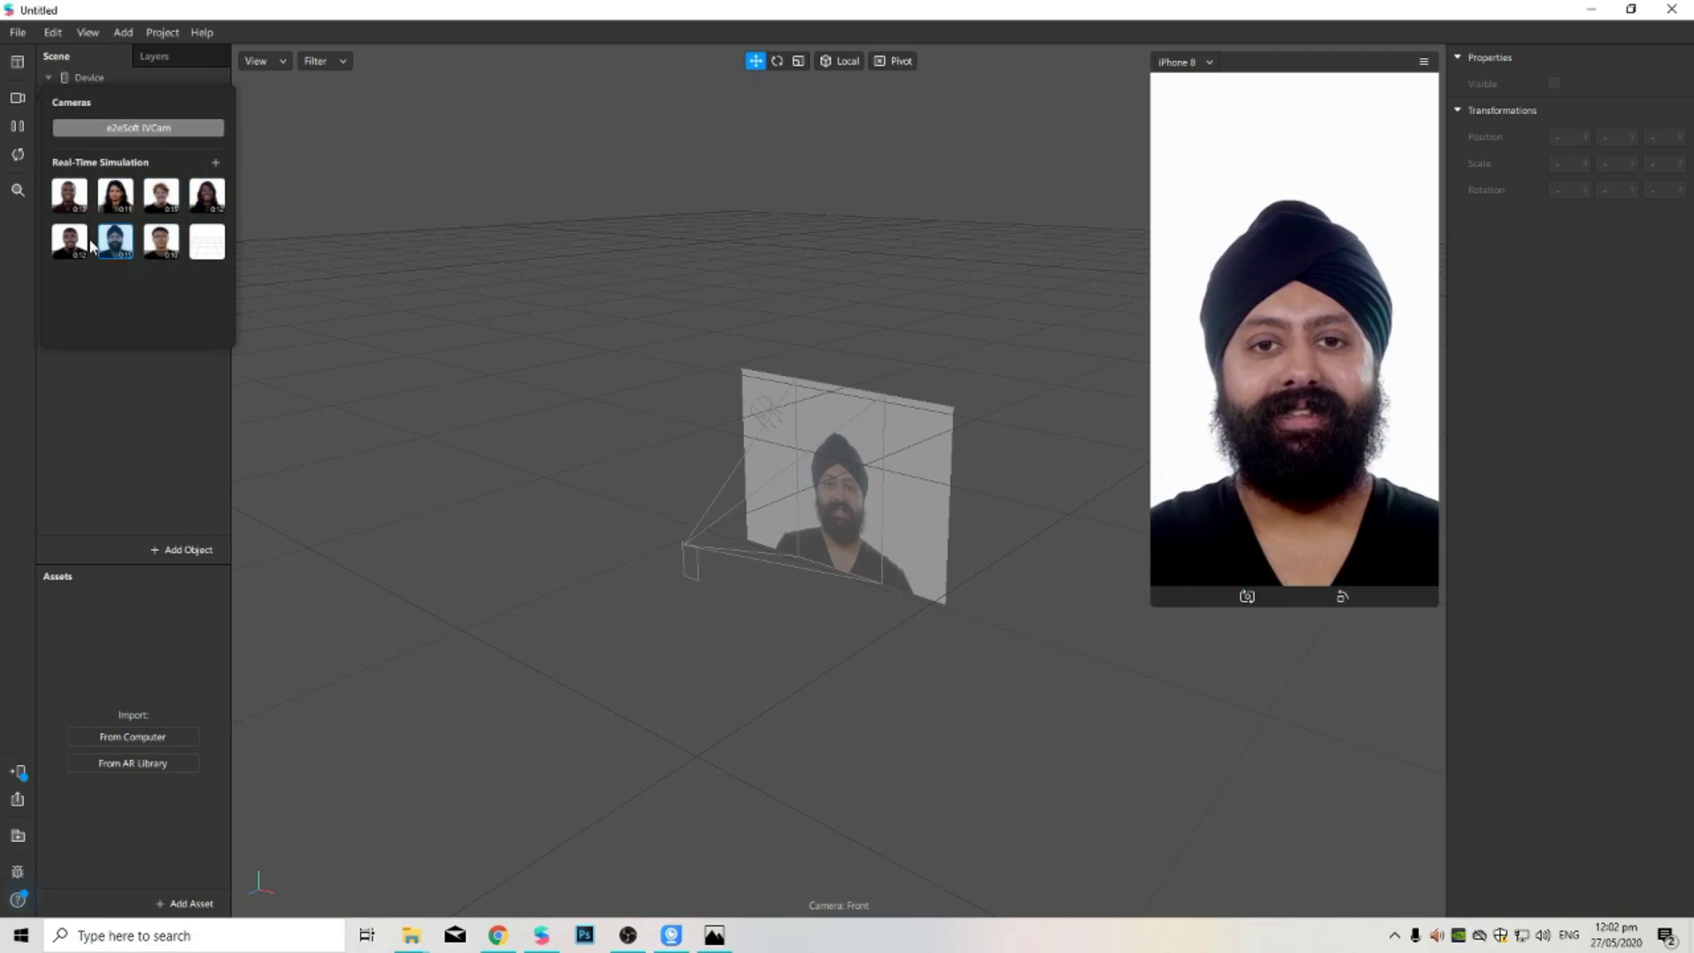
click(132, 129)
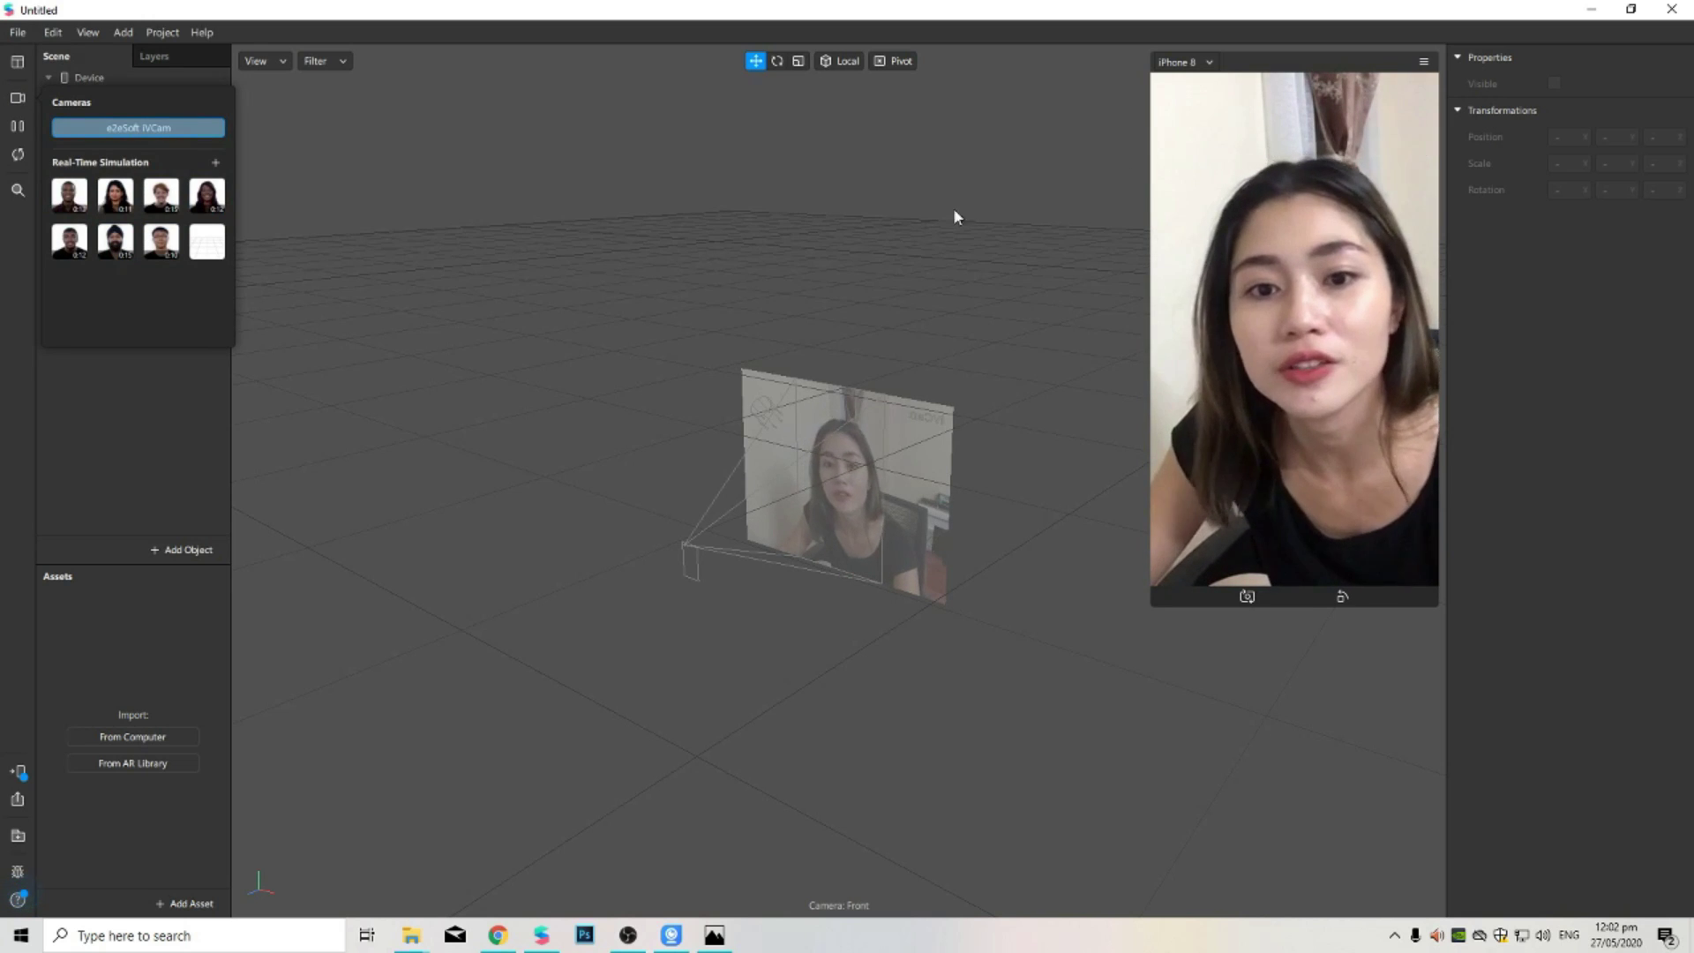
click(592, 273)
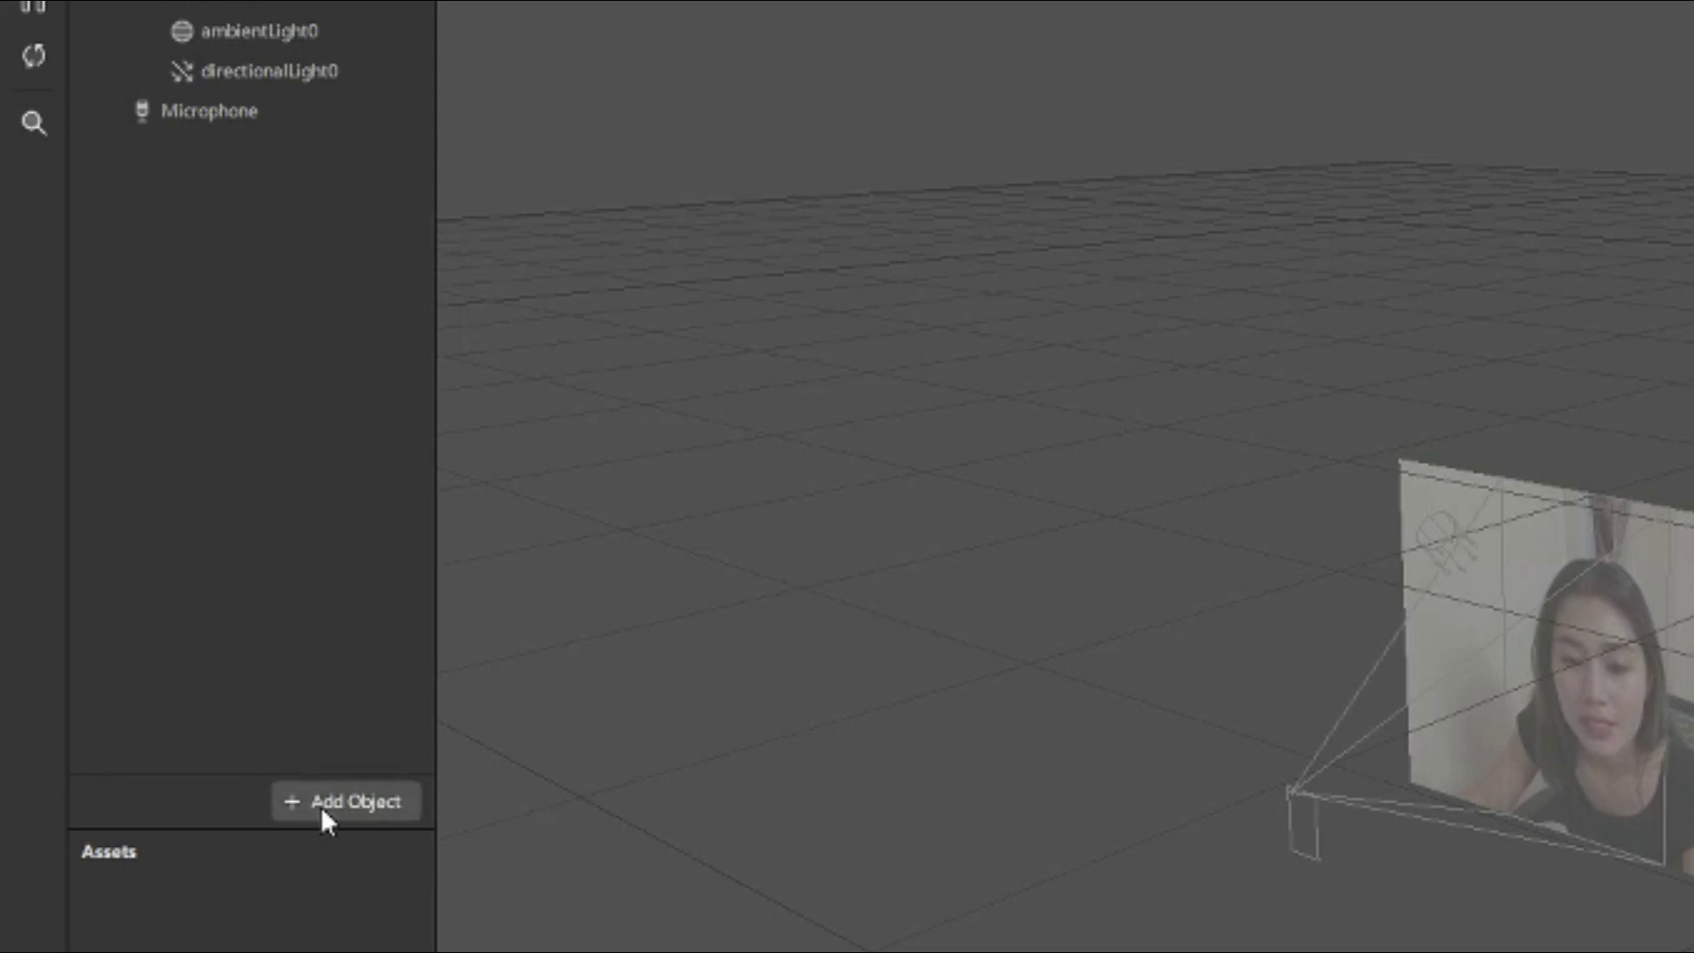
Step: Add a Face Tracker to the scene and insert a Face Mesh as its child
click(174, 553)
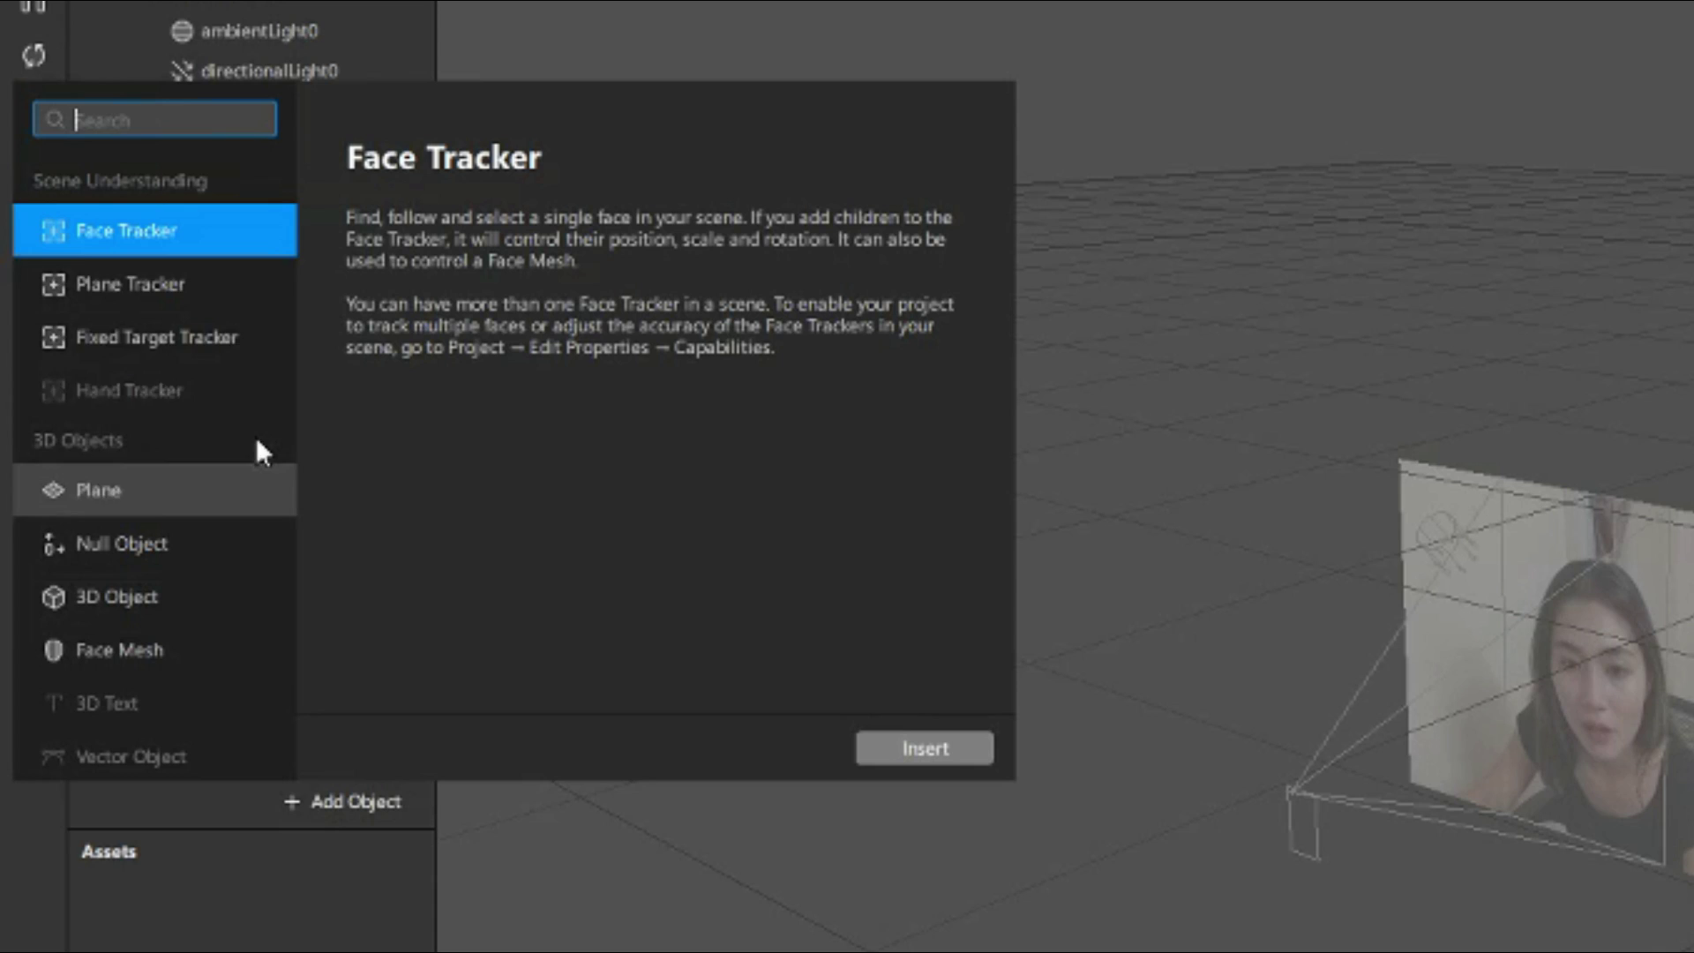
double_click(176, 231)
right_click(268, 114)
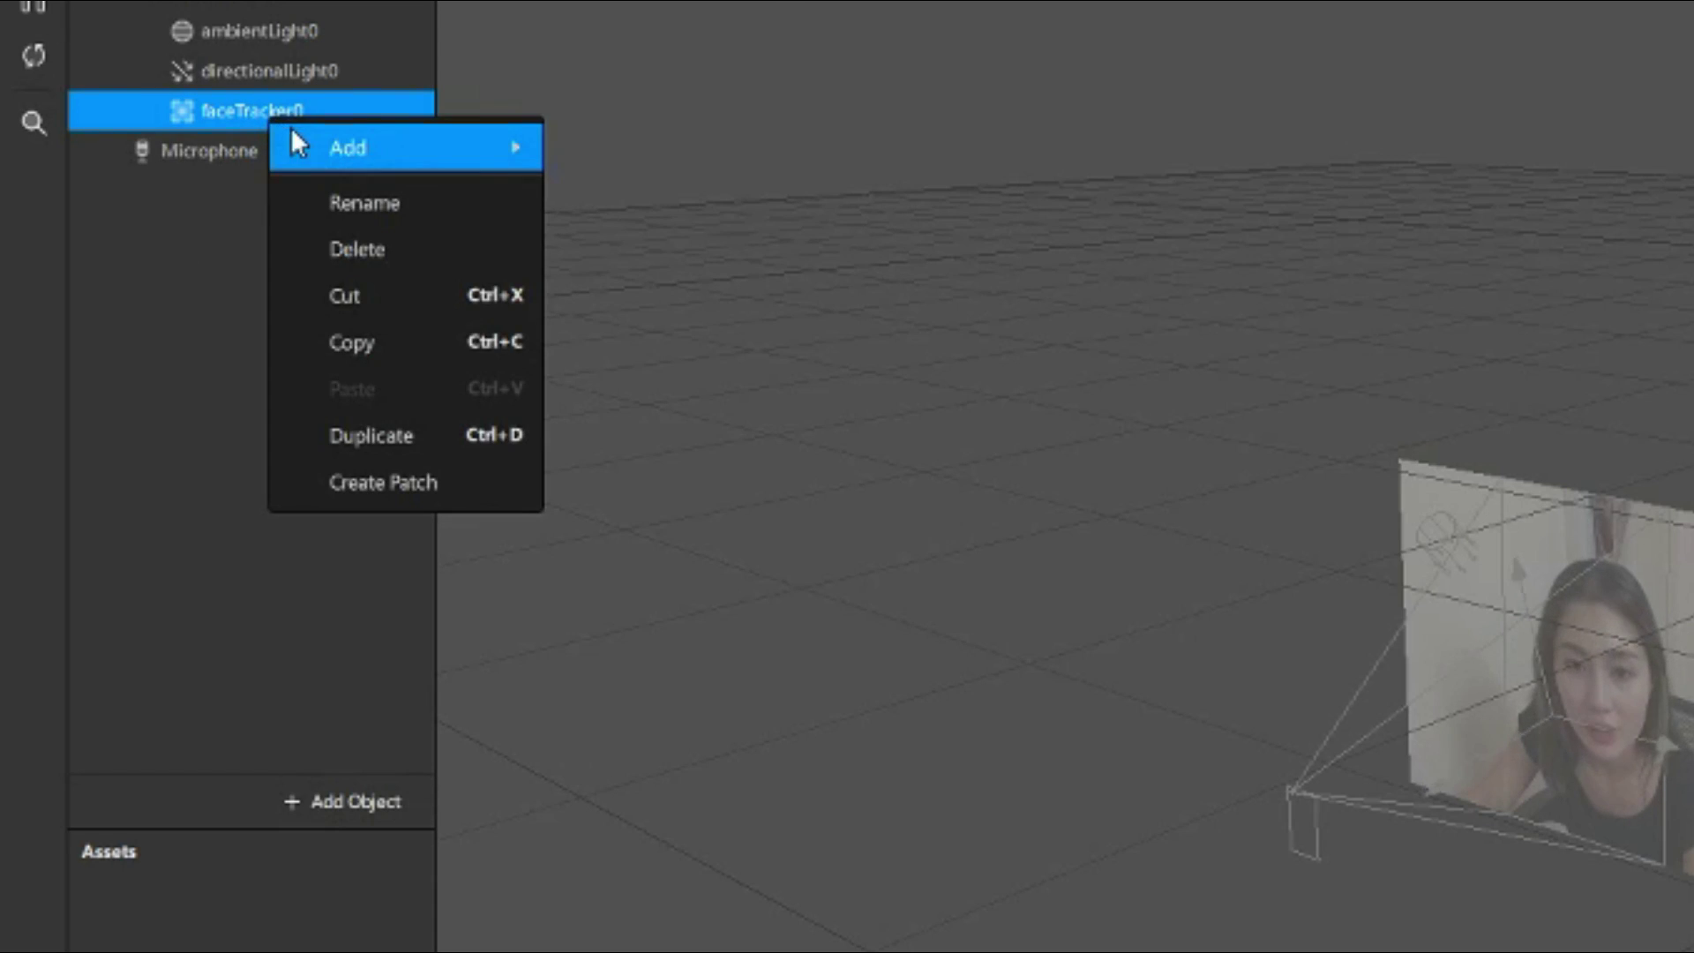
mouse_move(306, 148)
click(688, 482)
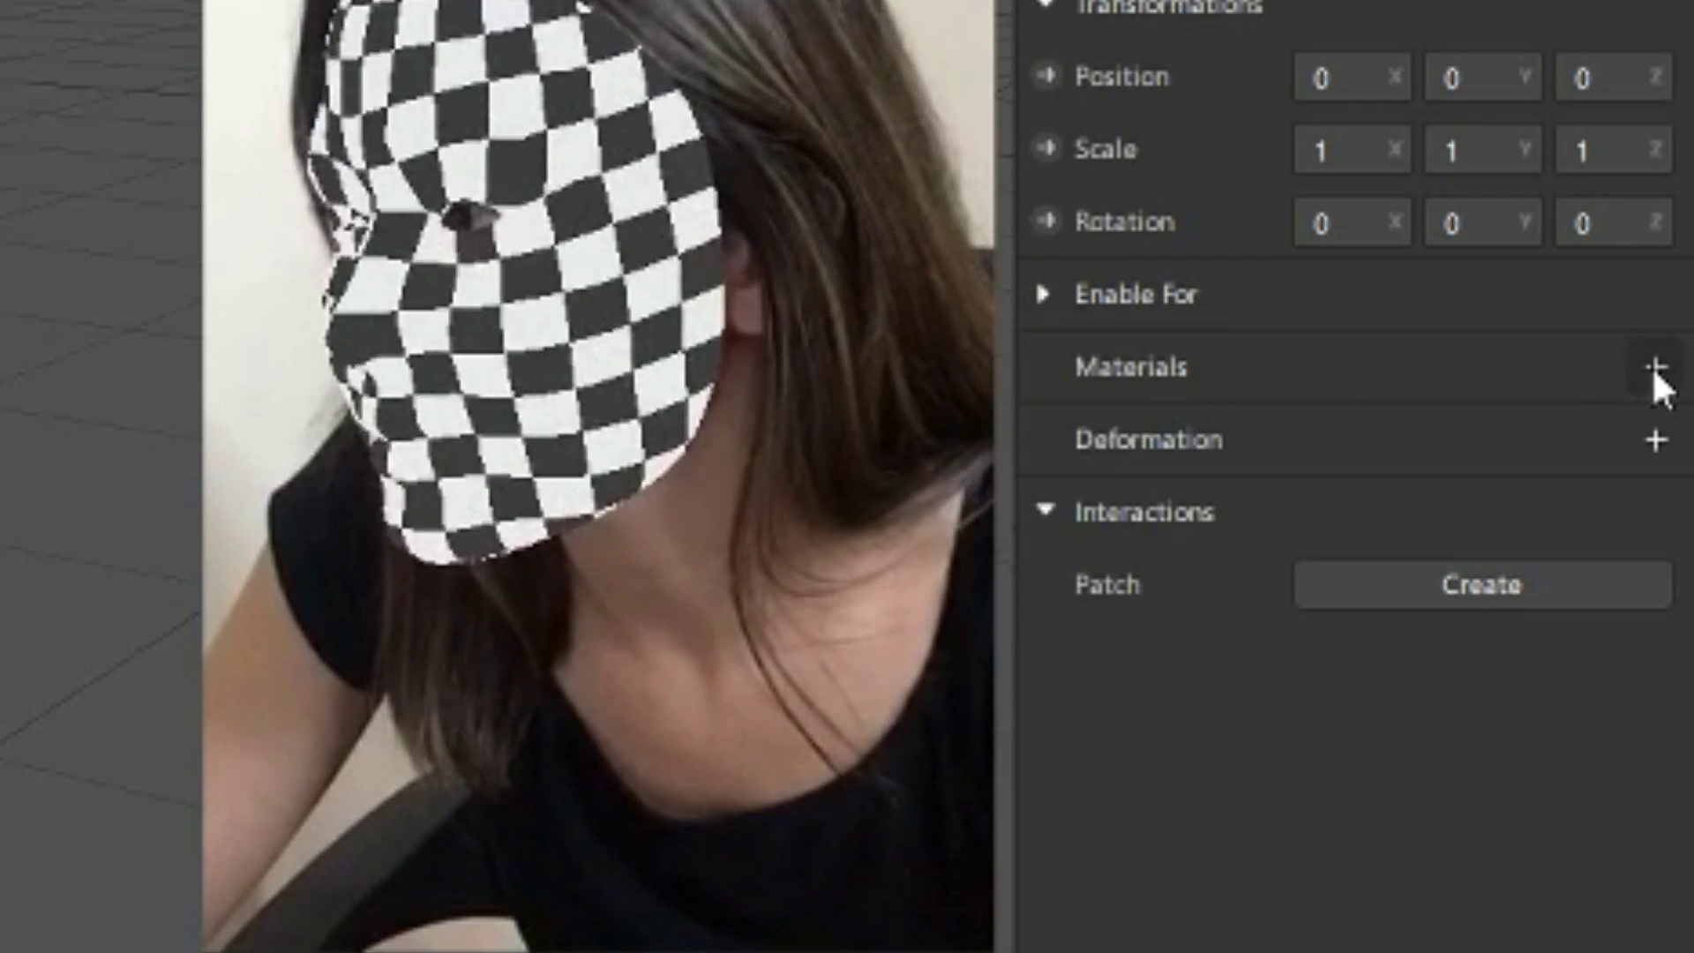
Step: Create a new material for the face mesh and rename it Smooth
click(1679, 373)
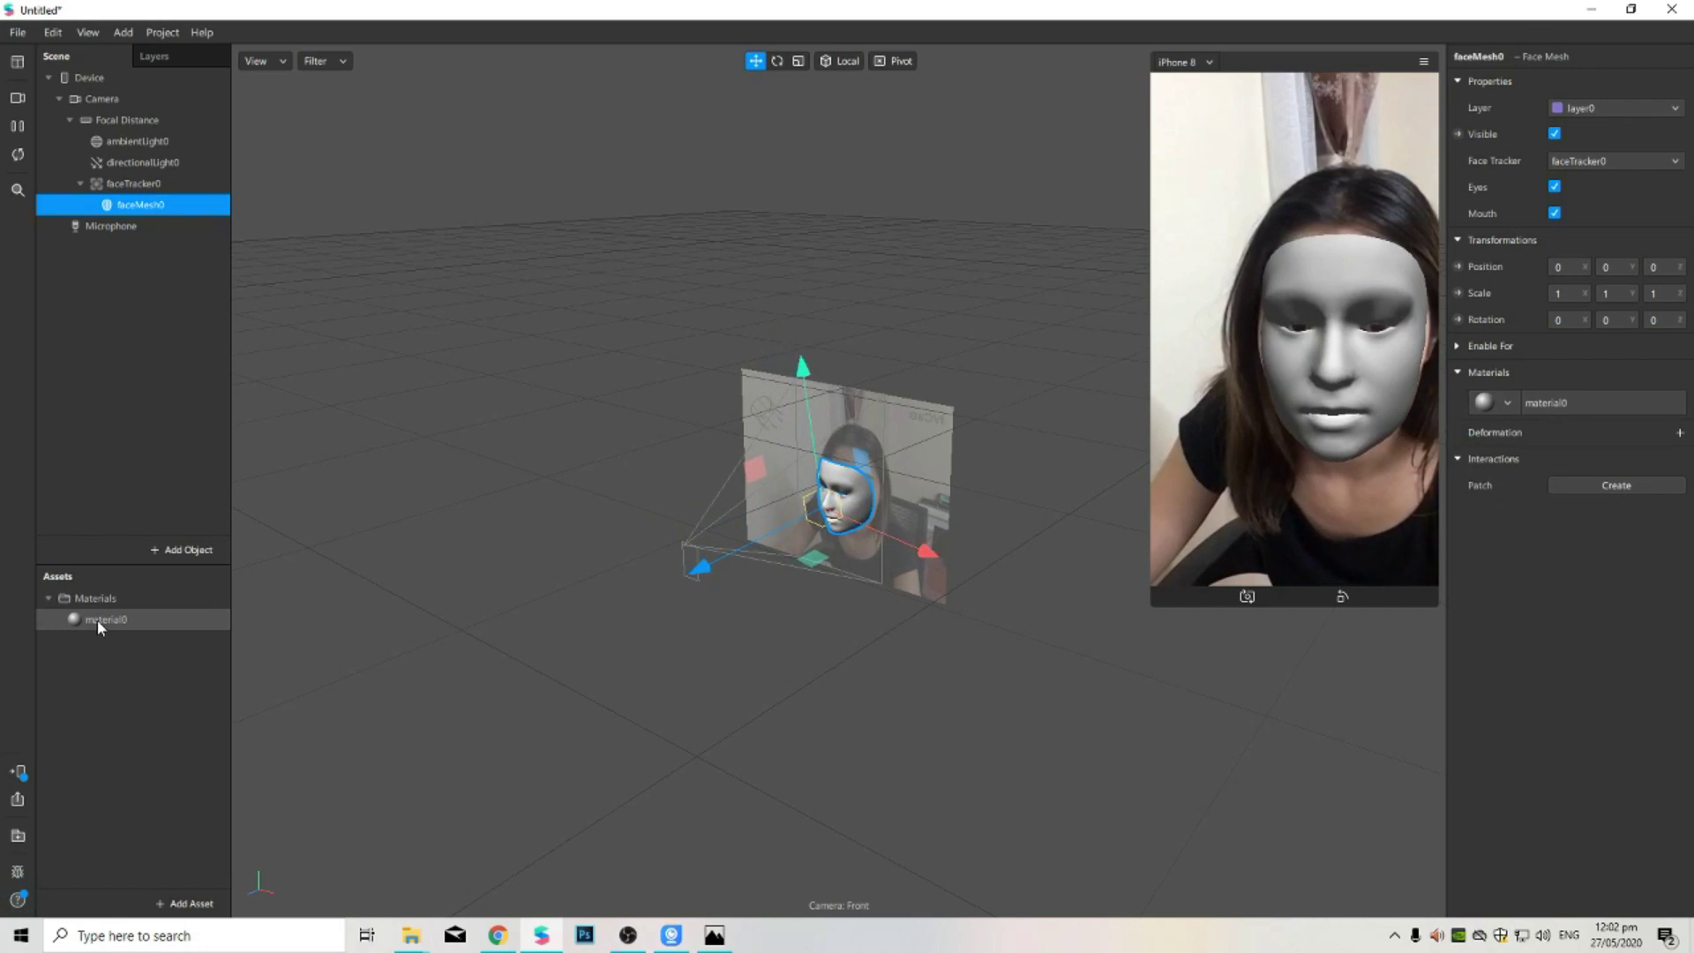
click(100, 620)
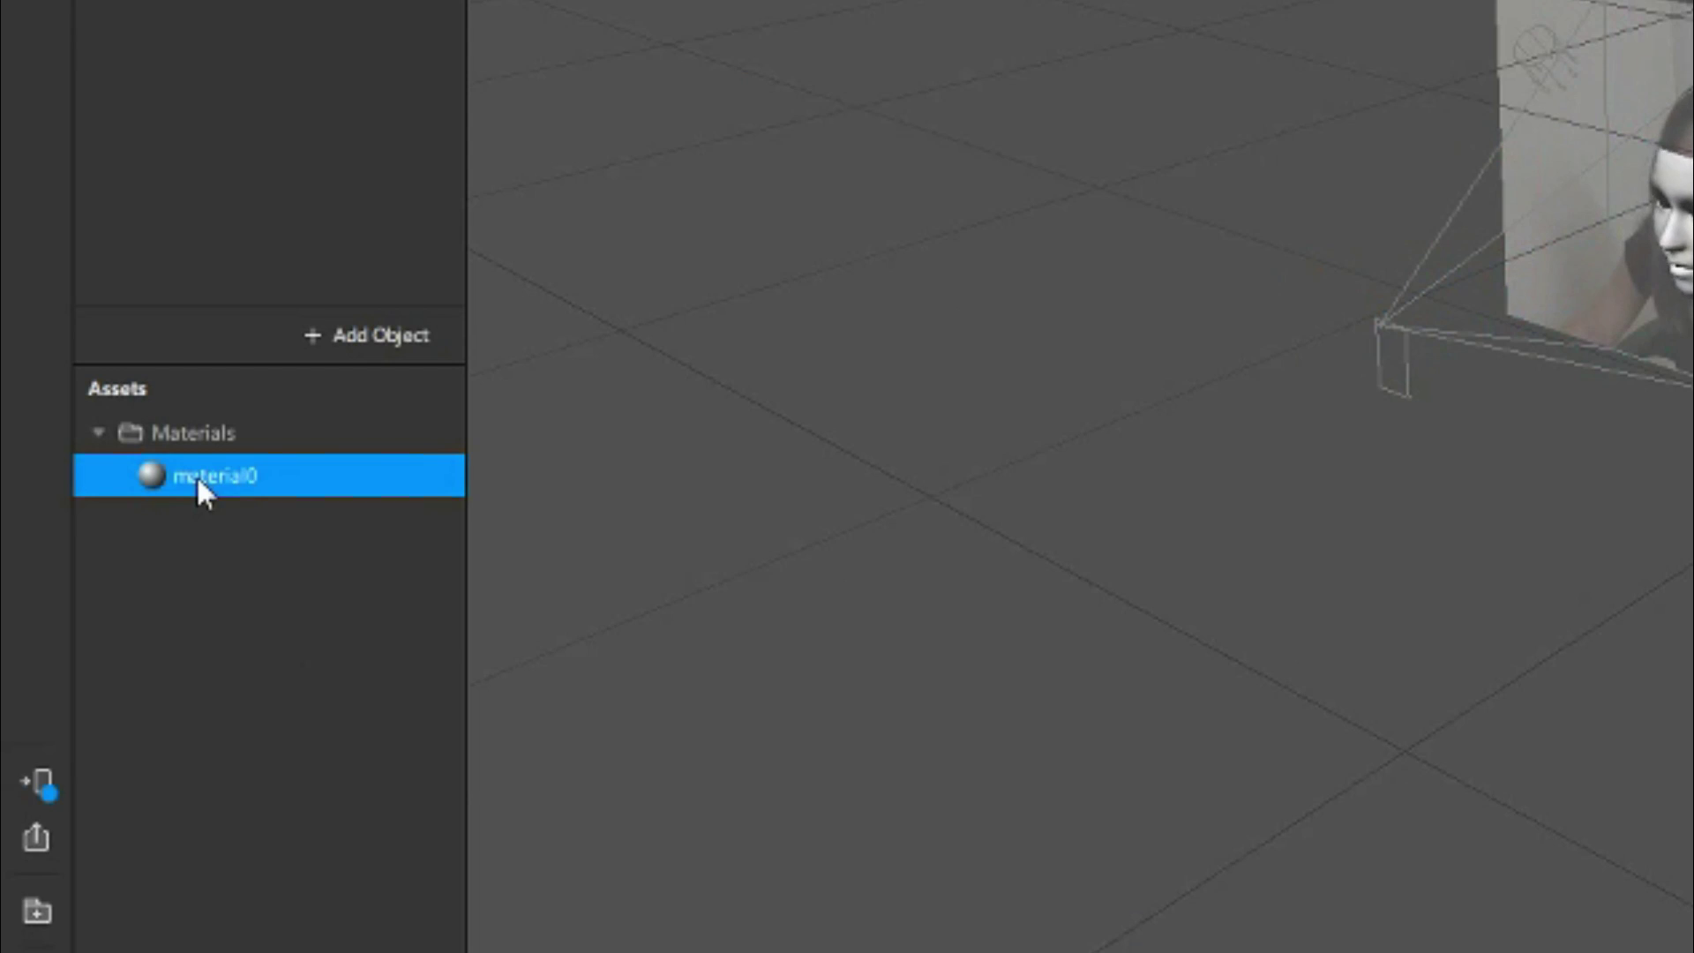
right_click(98, 622)
click(124, 637)
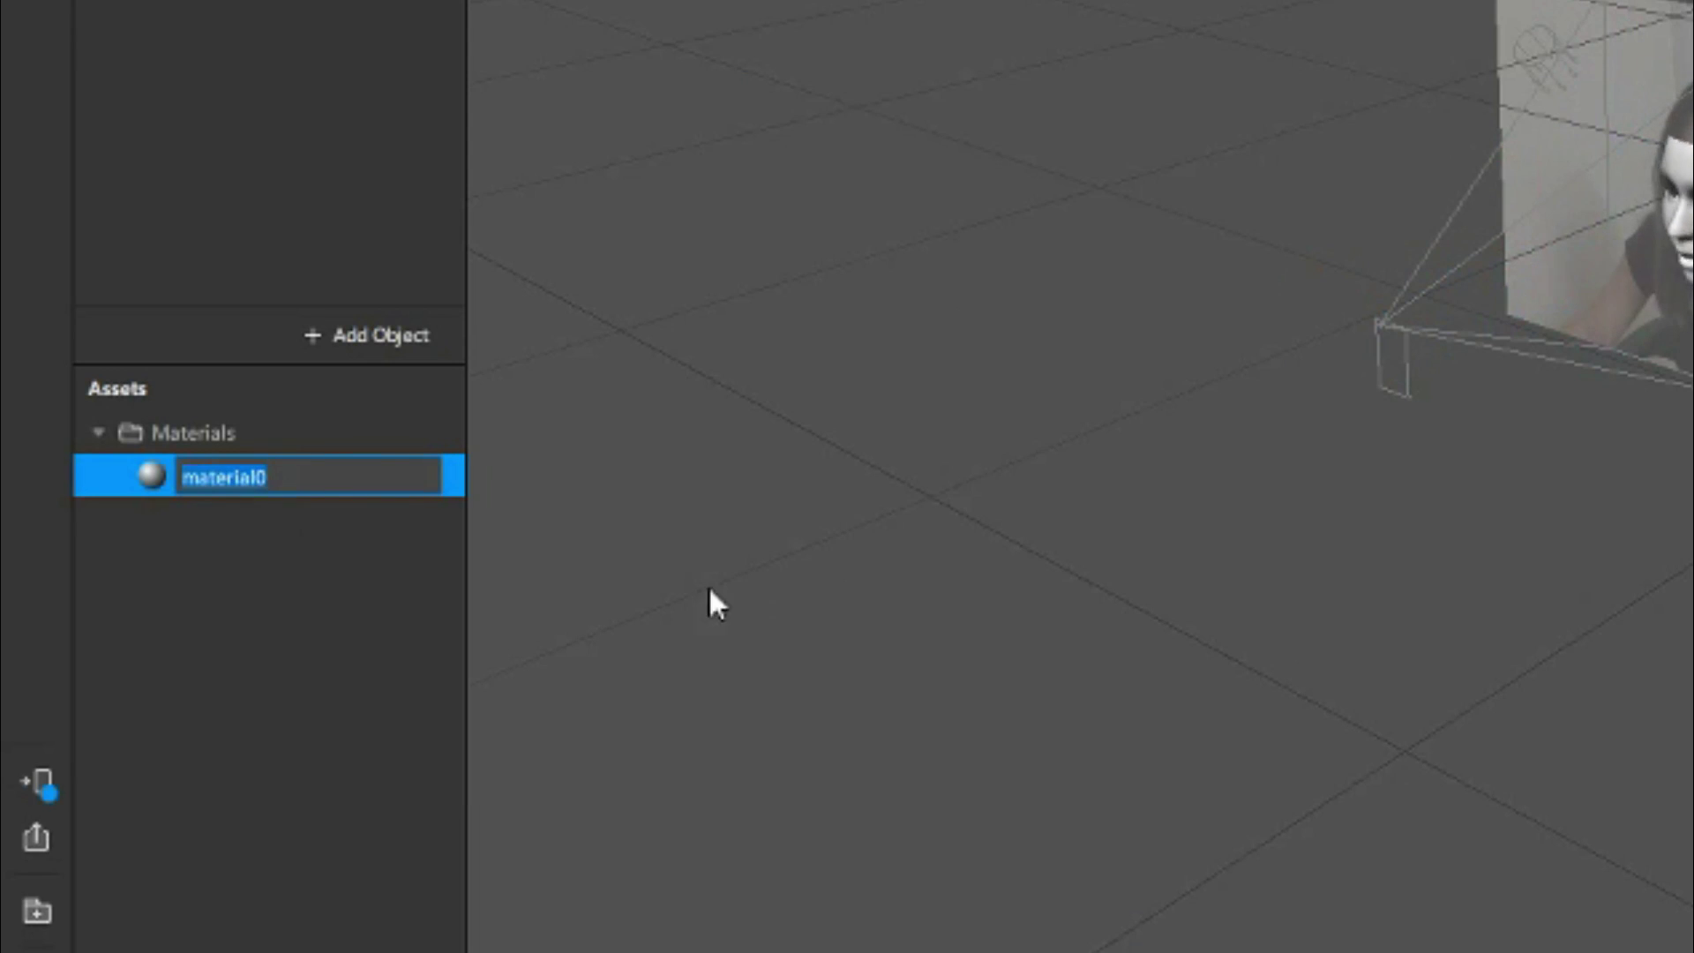
text(Smooth)
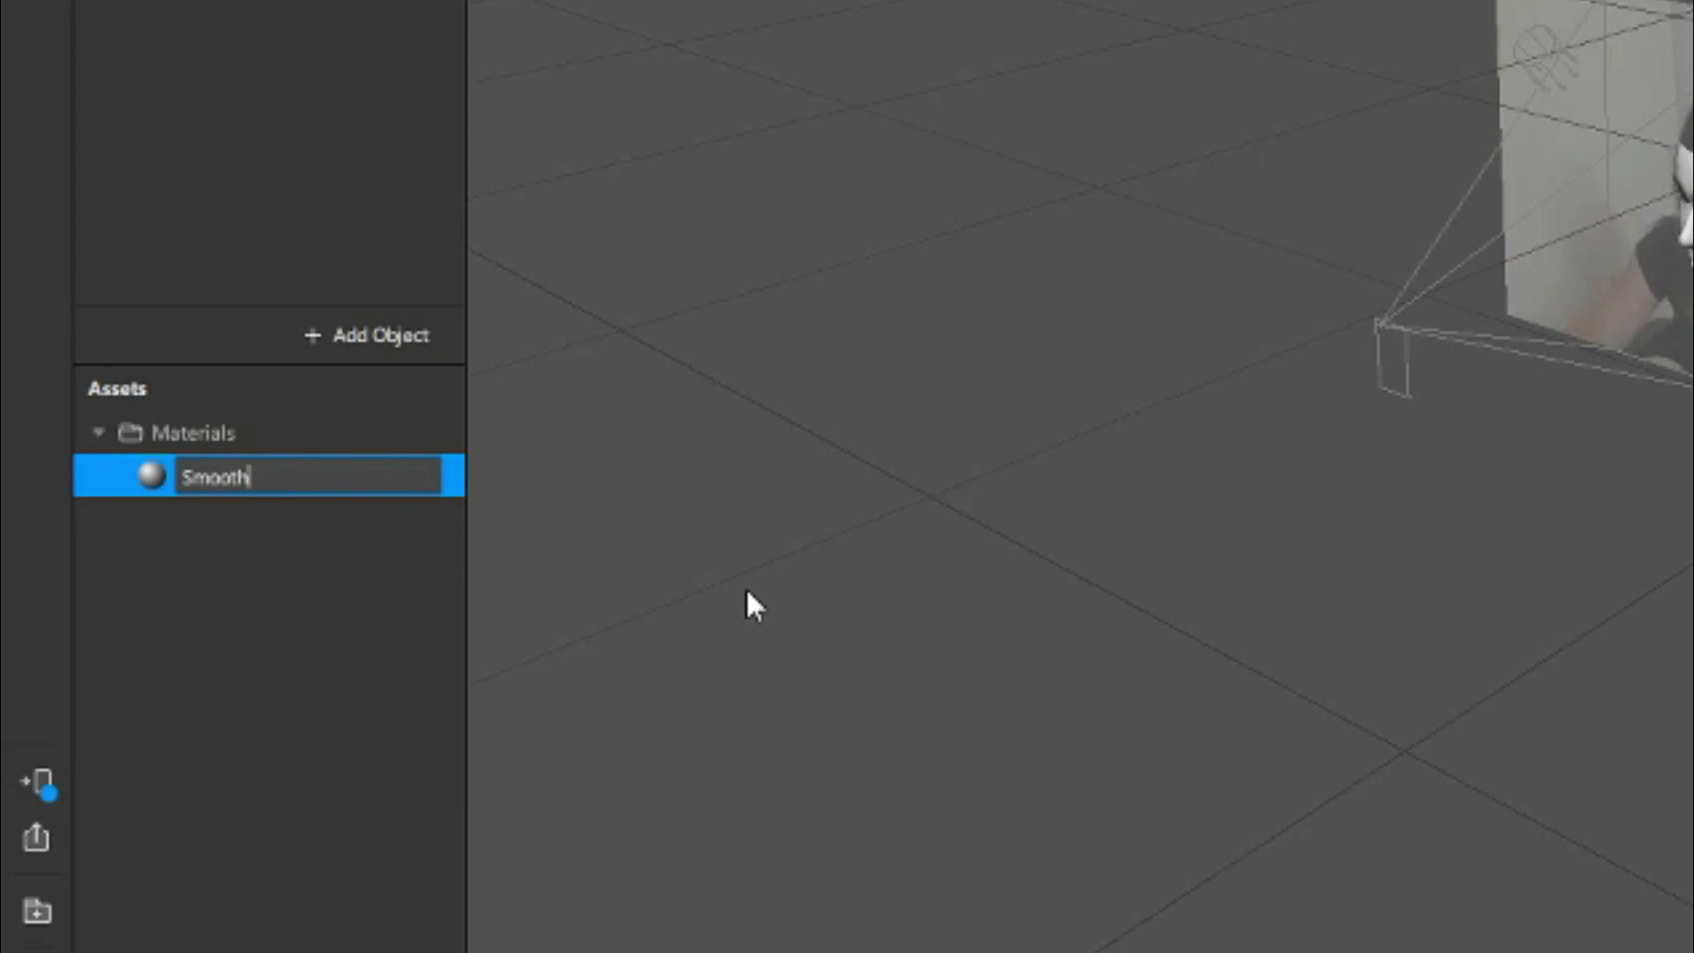
key(Return)
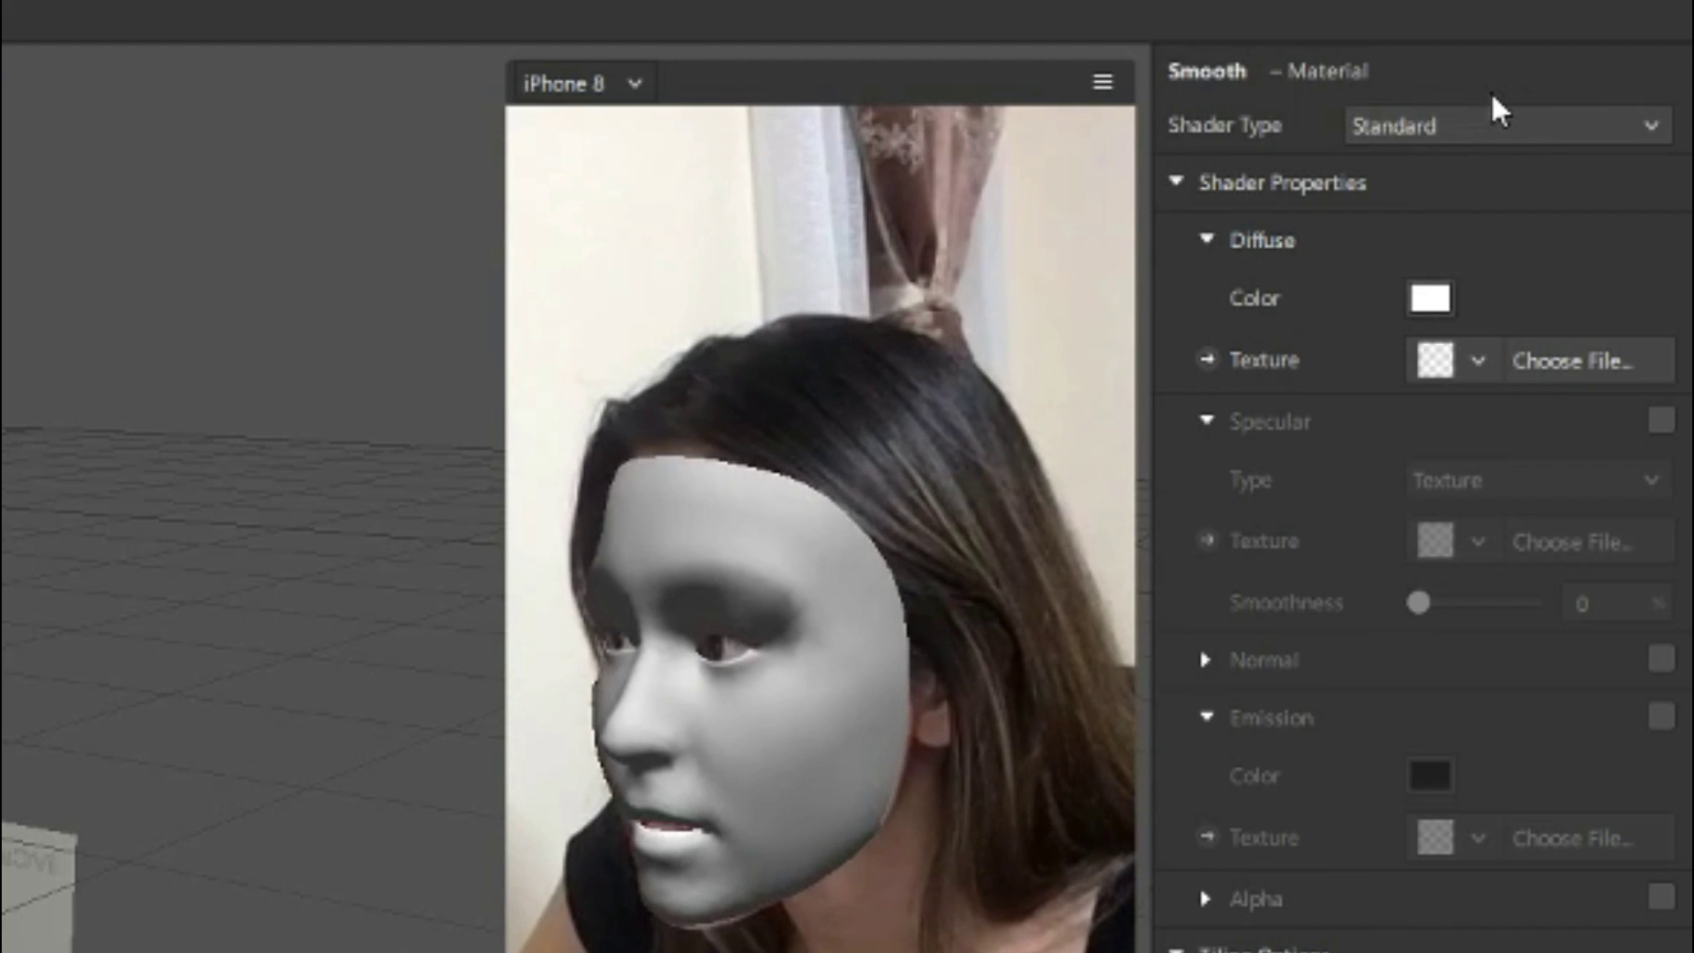
Step: Set the Smooth material's shader type to Retouching with skin smoothing at 90%
click(1608, 82)
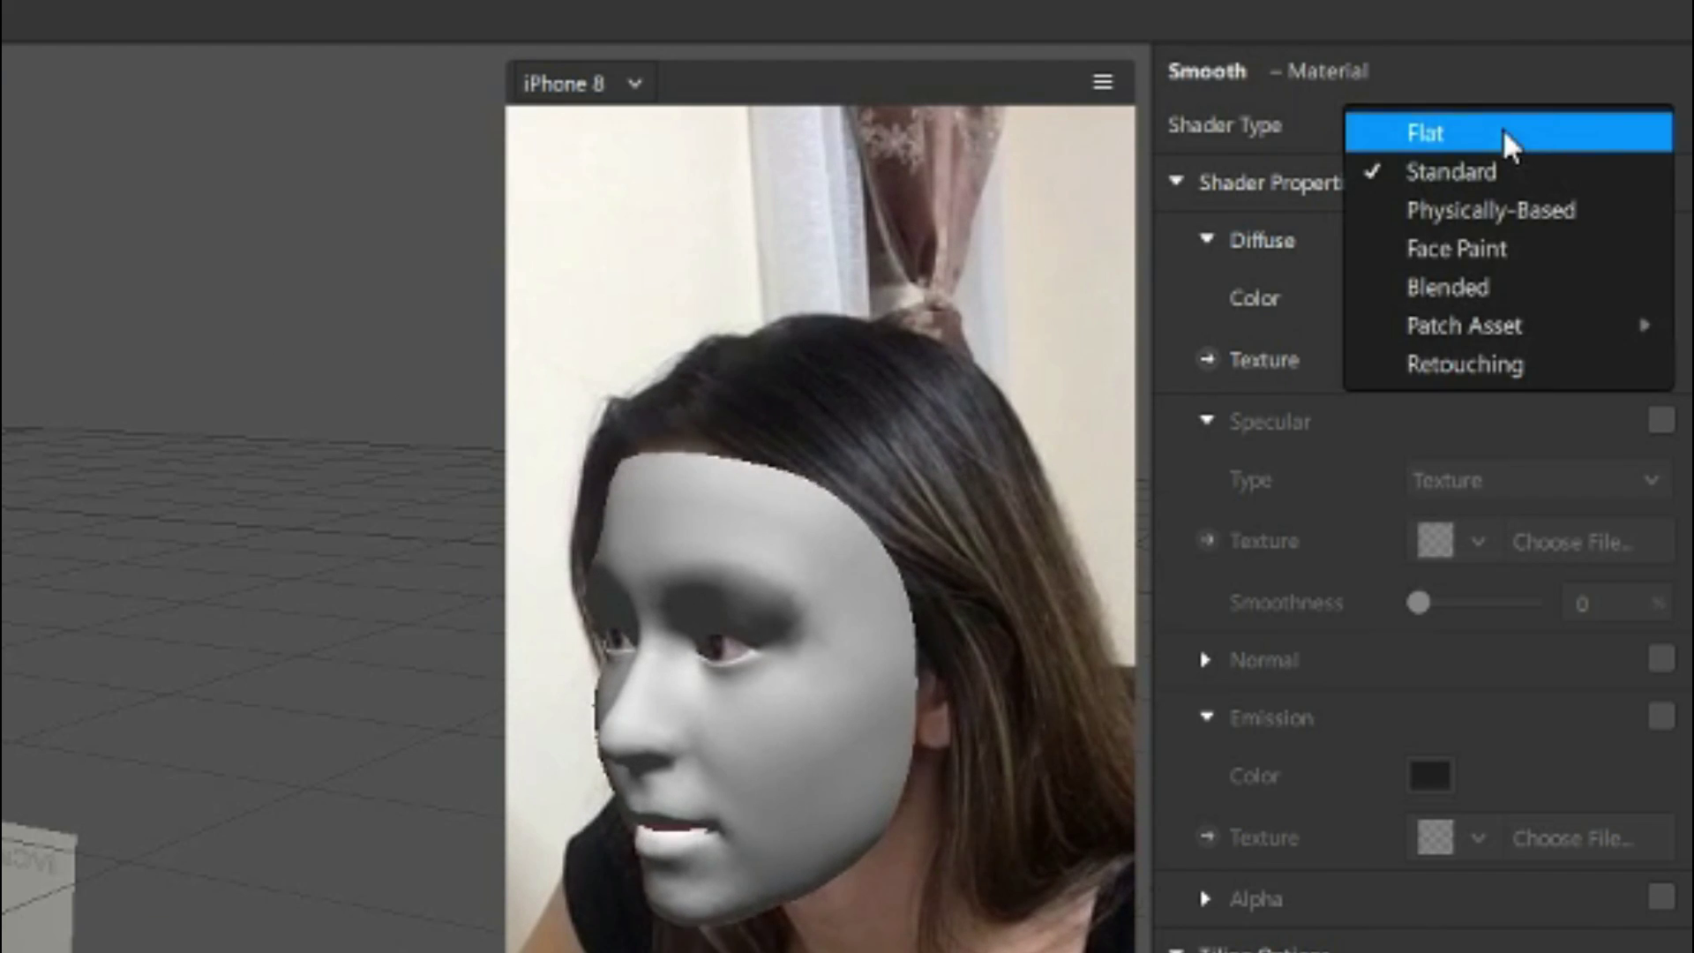
click(1471, 367)
mouse_move(1460, 298)
mouse_down()
mouse_move(1562, 328)
mouse_move(1458, 316)
mouse_move(1564, 334)
mouse_move(1375, 318)
mouse_move(1561, 339)
mouse_move(1517, 341)
mouse_up()
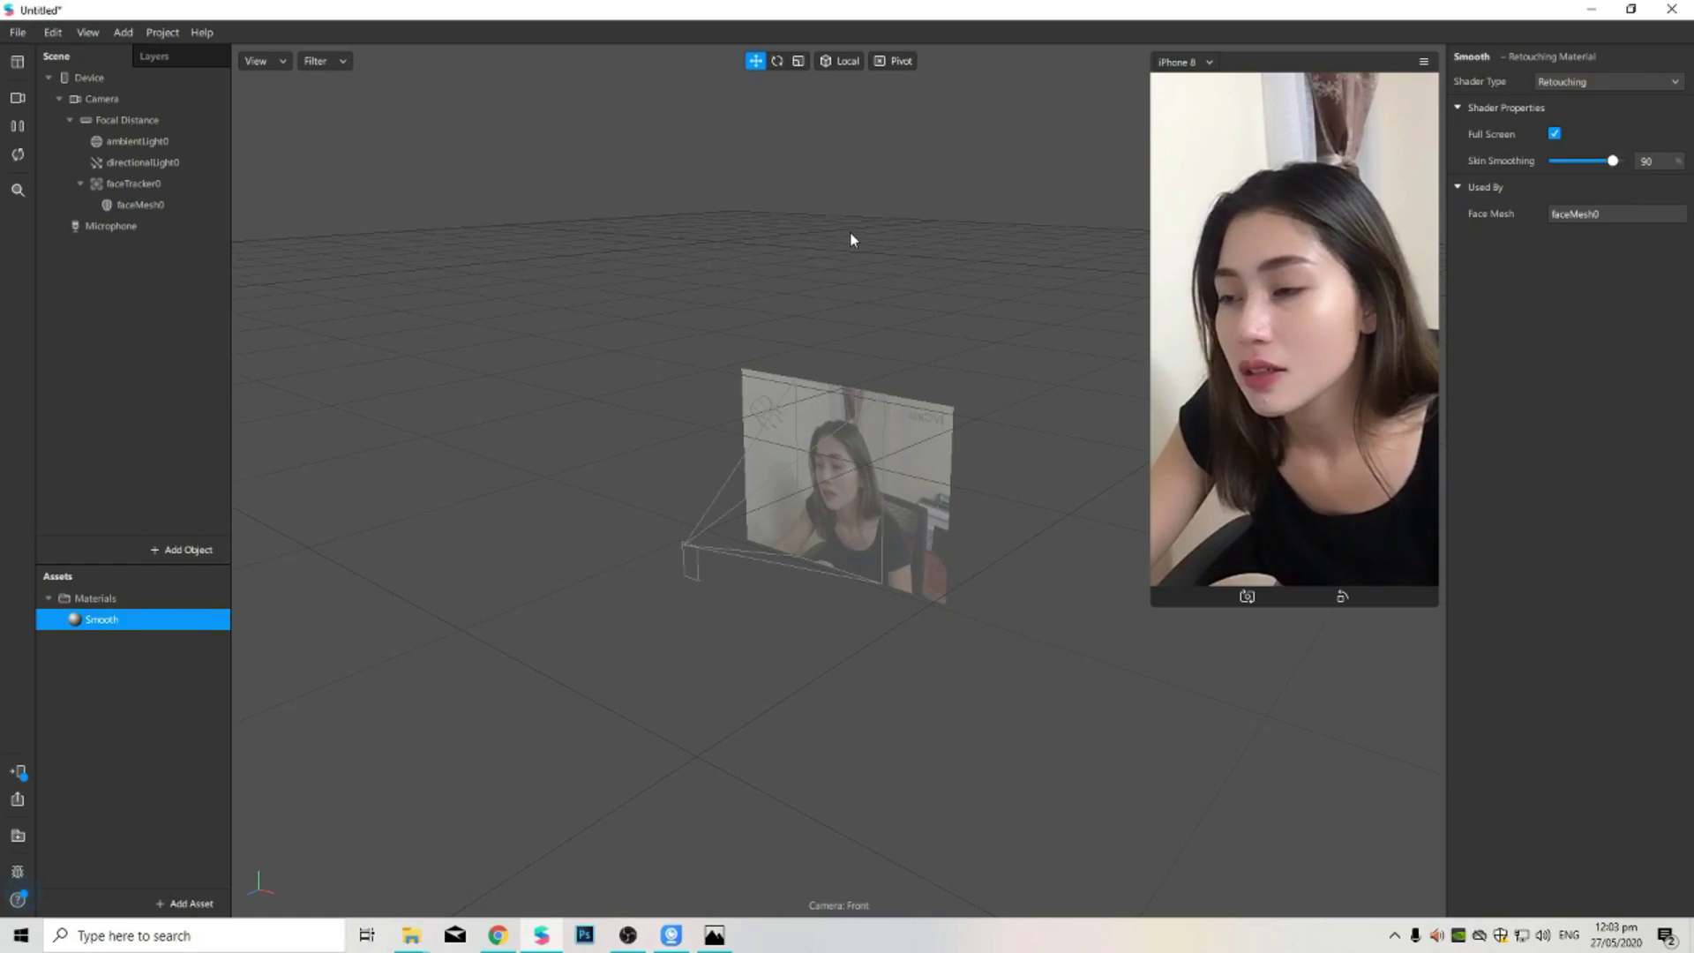
click(850, 239)
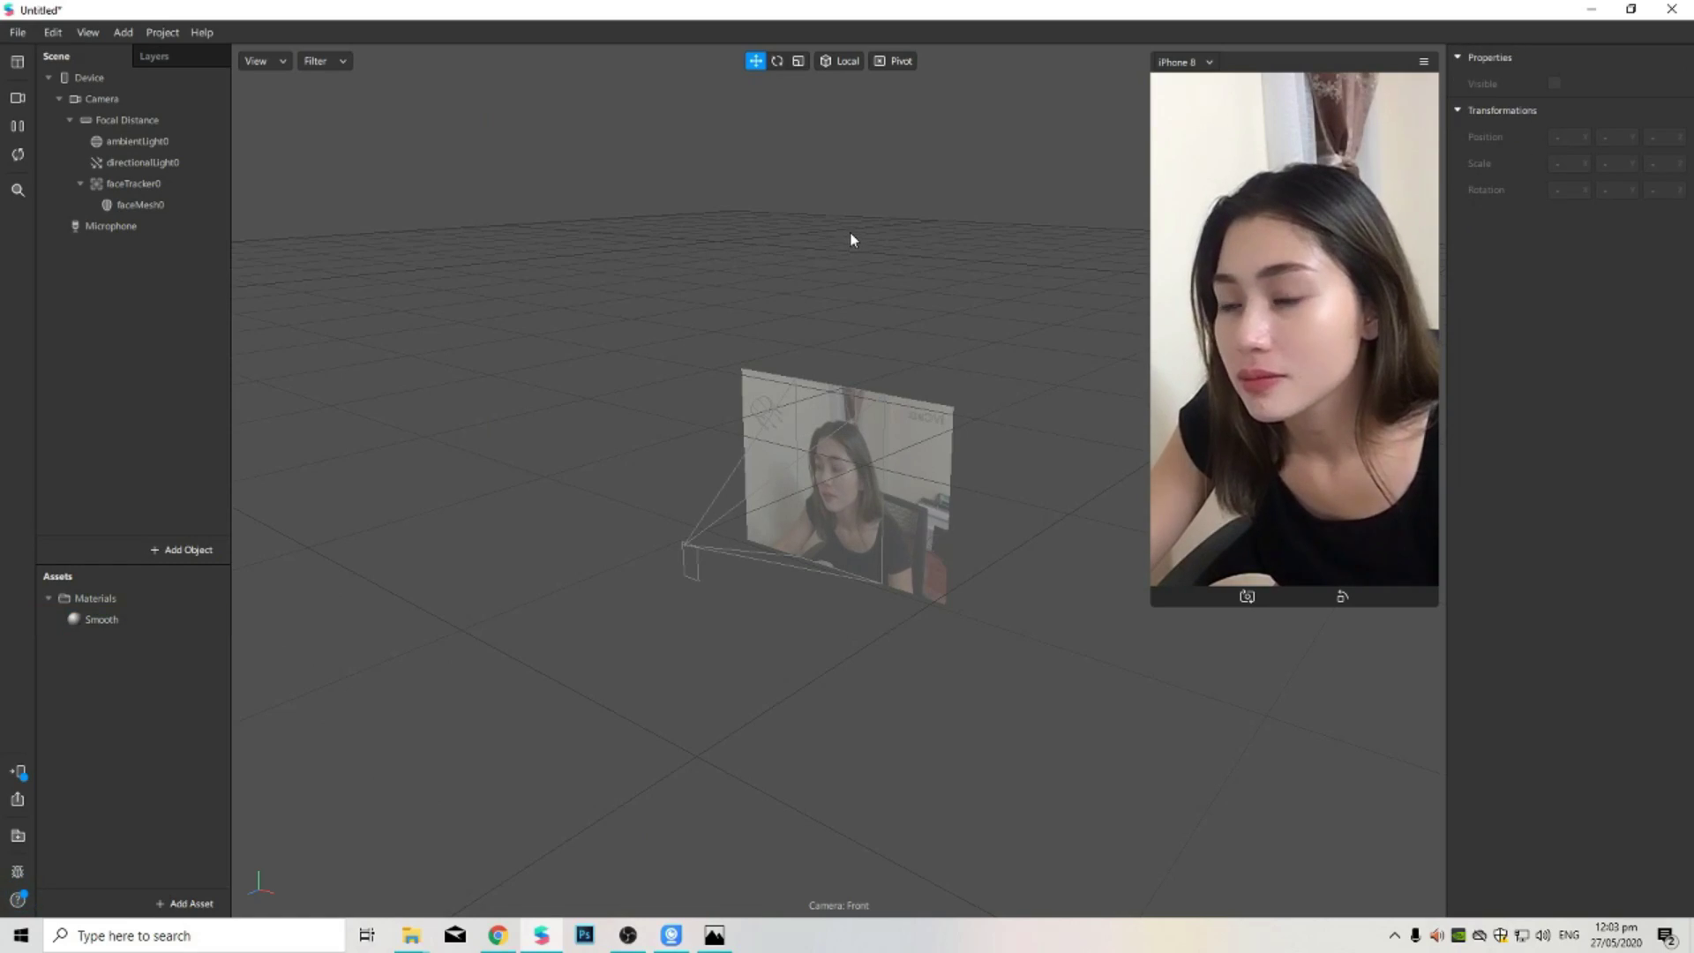
Step: Add a second Face Mesh under faceTracker0
click(148, 188)
right_click(149, 192)
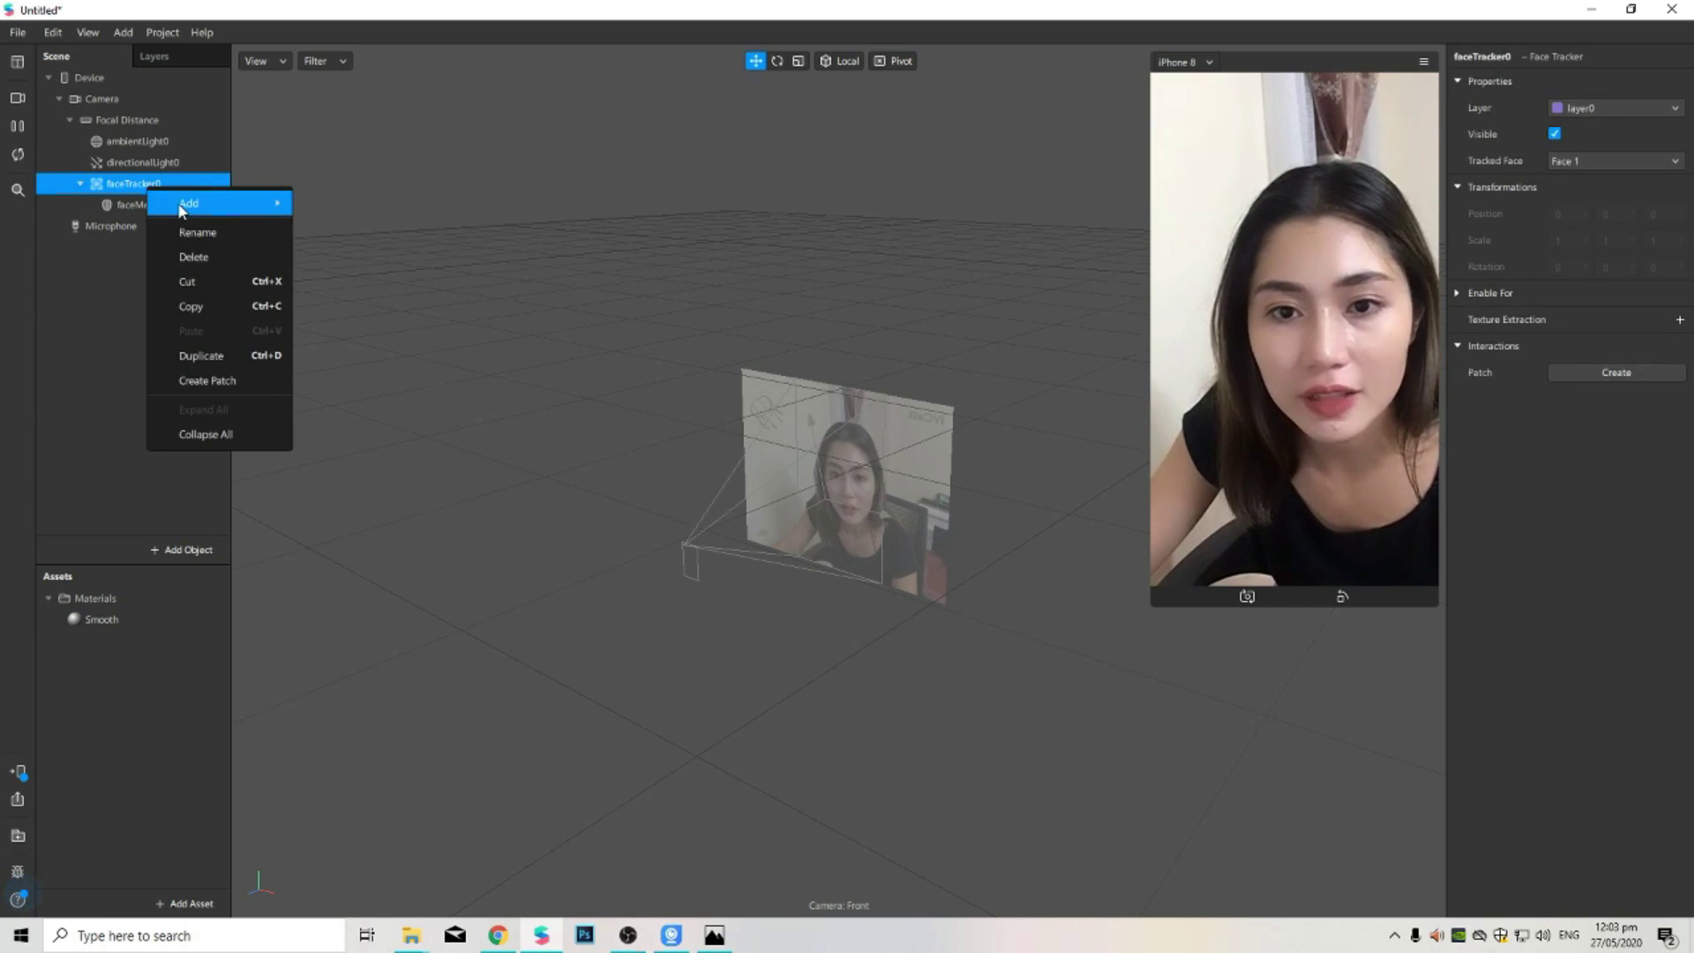
mouse_move(181, 208)
click(371, 381)
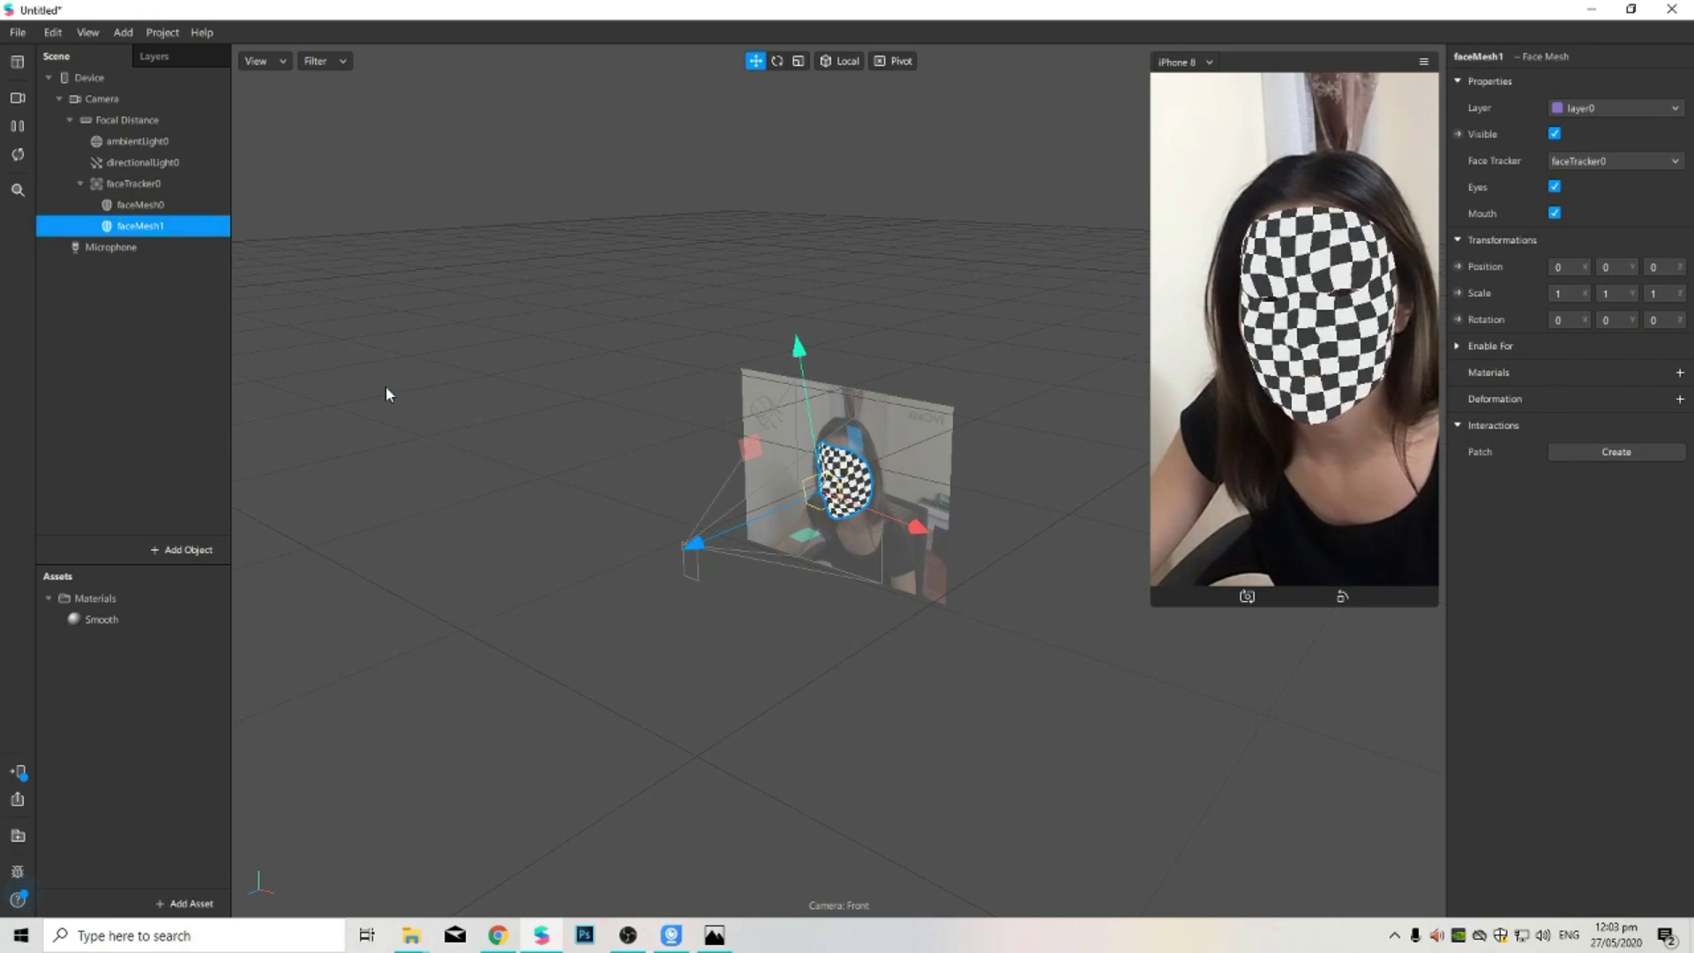
Step: Create a new material for faceMesh1 and rename it Makeup
click(1679, 375)
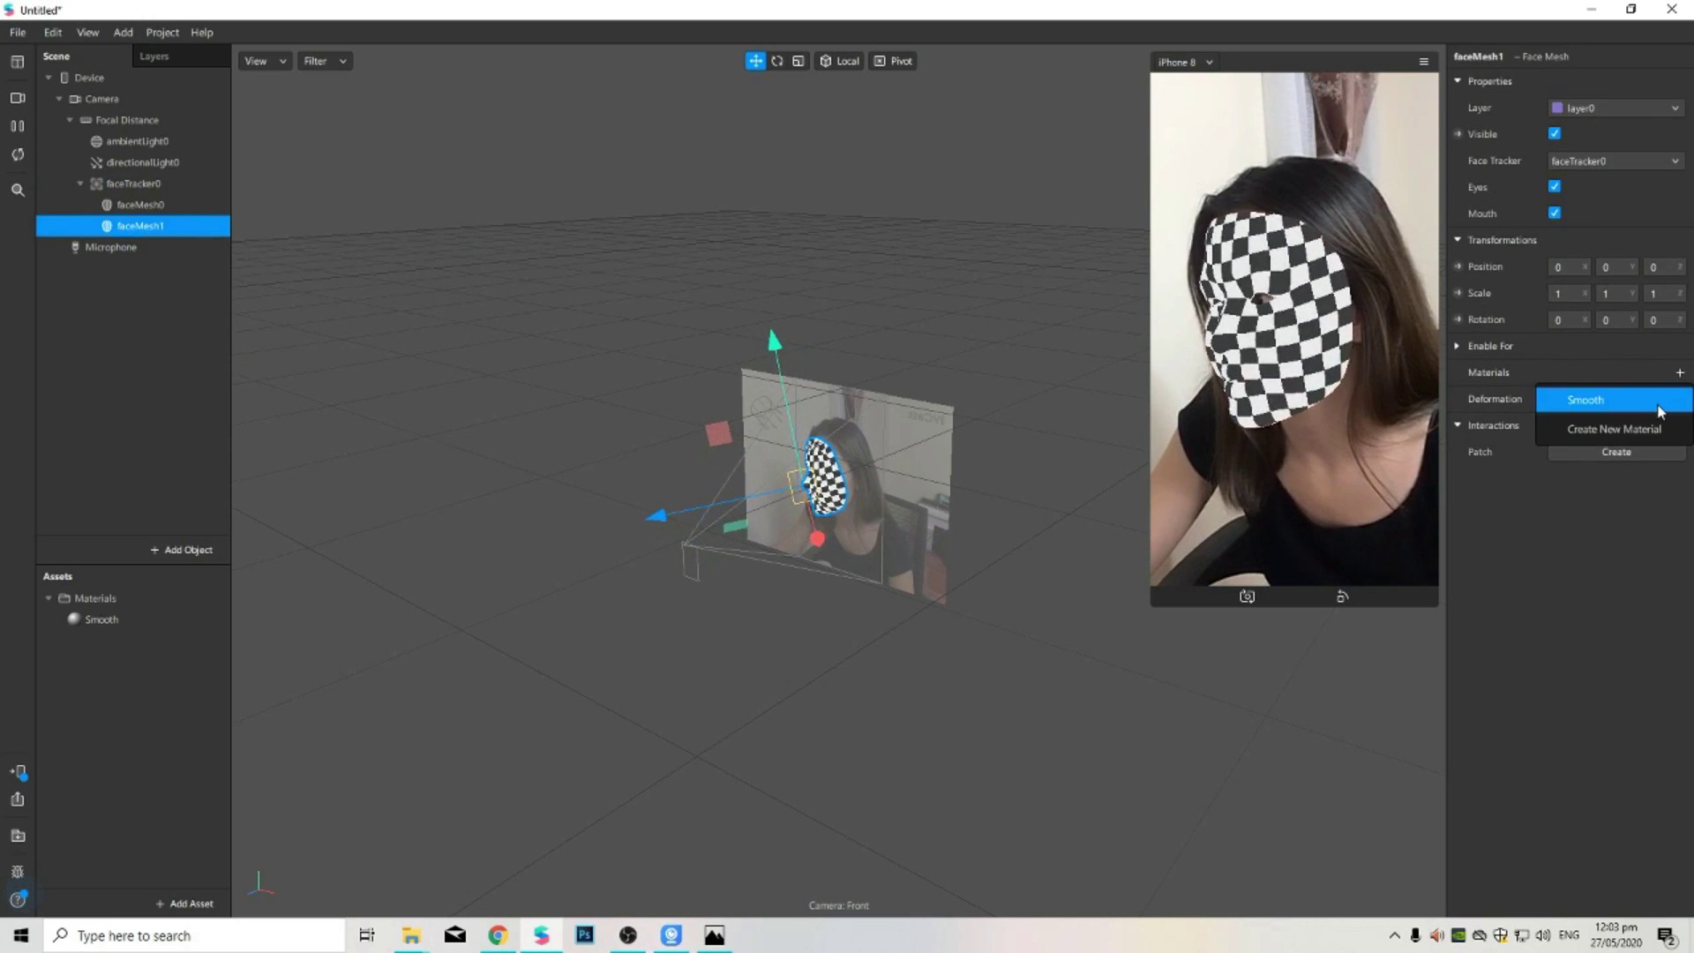
click(1540, 426)
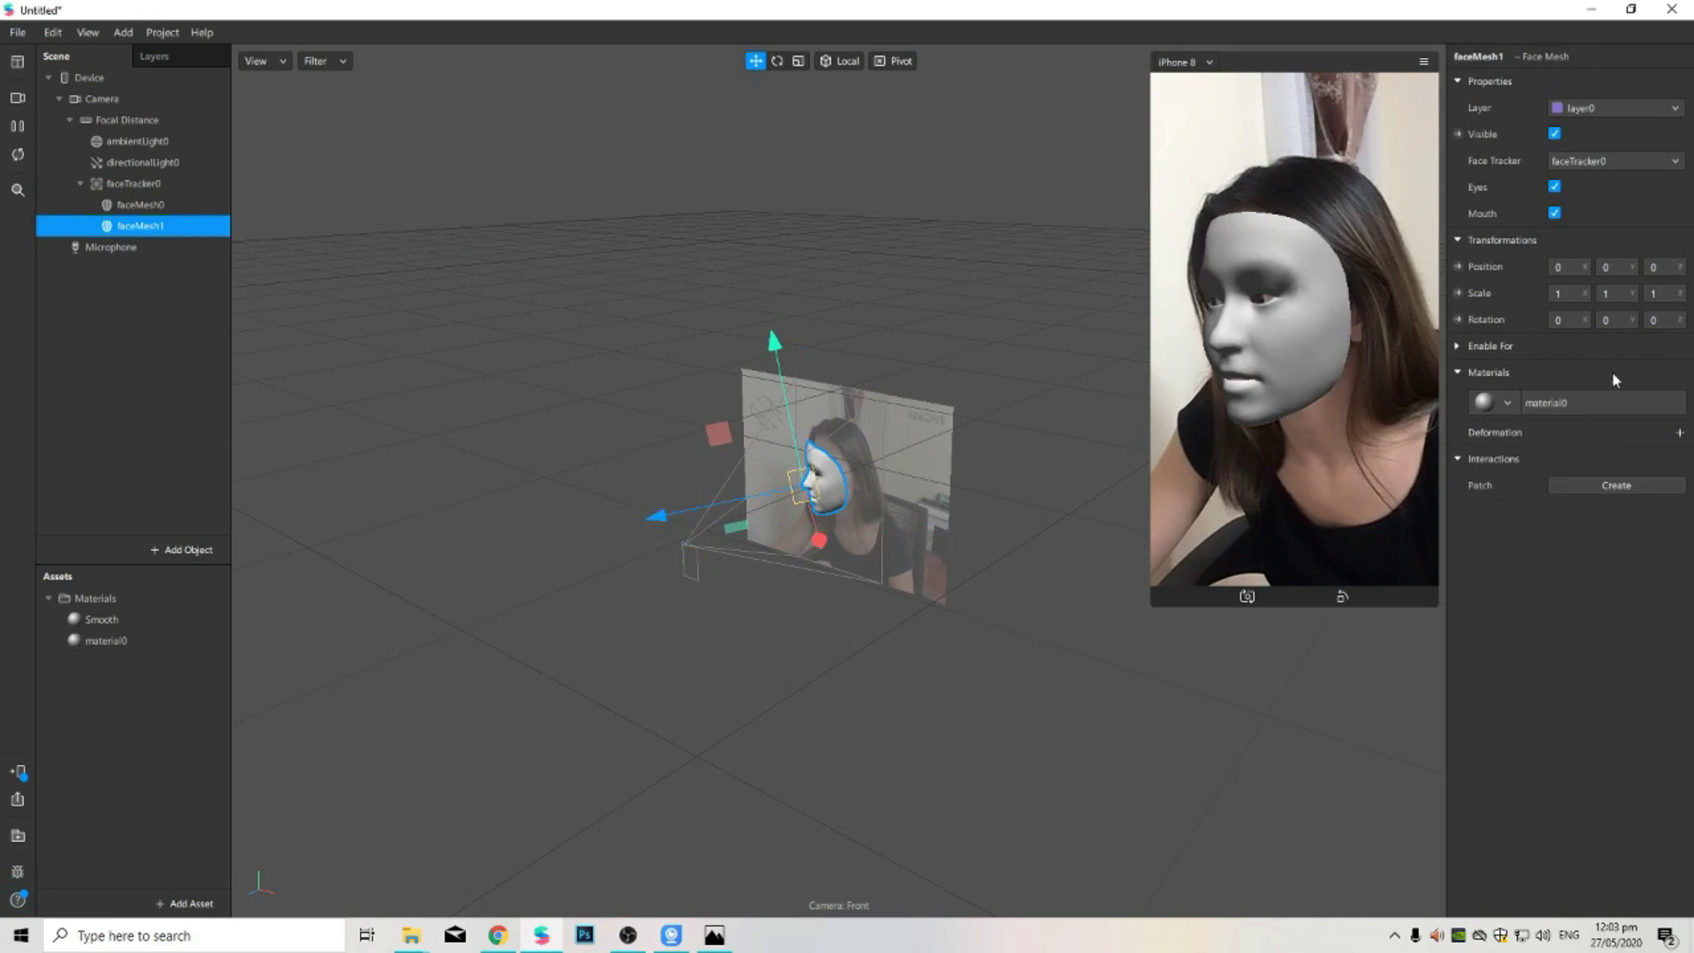
right_click(148, 645)
click(190, 660)
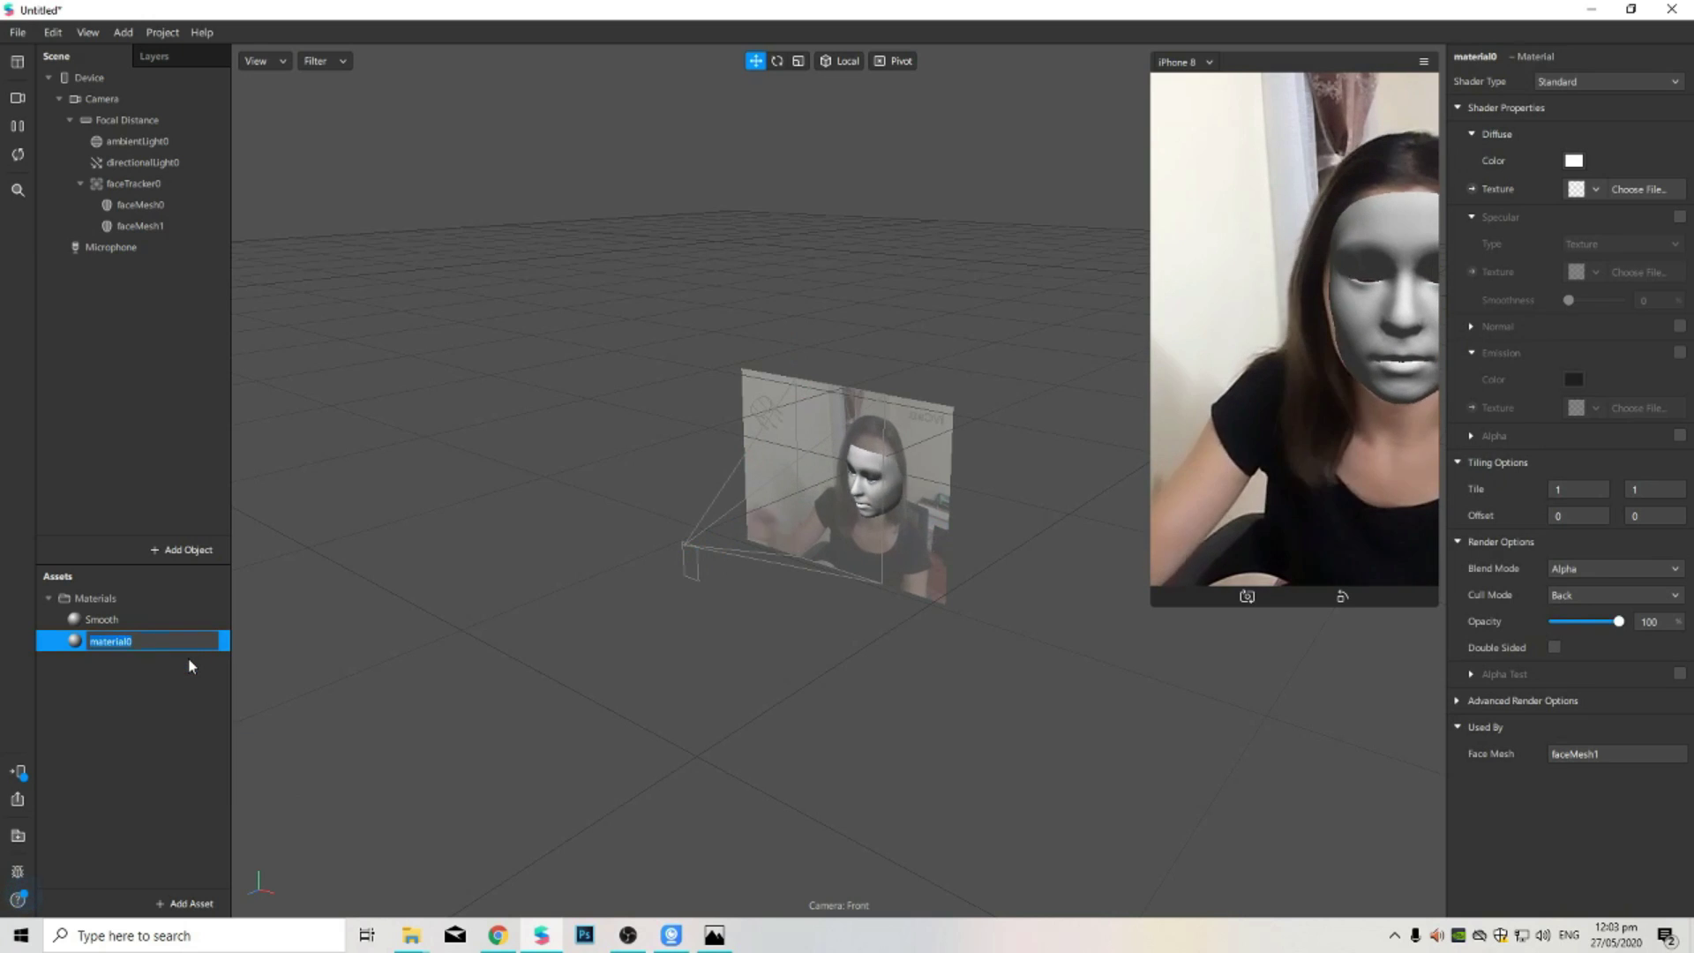
text(Makeup)
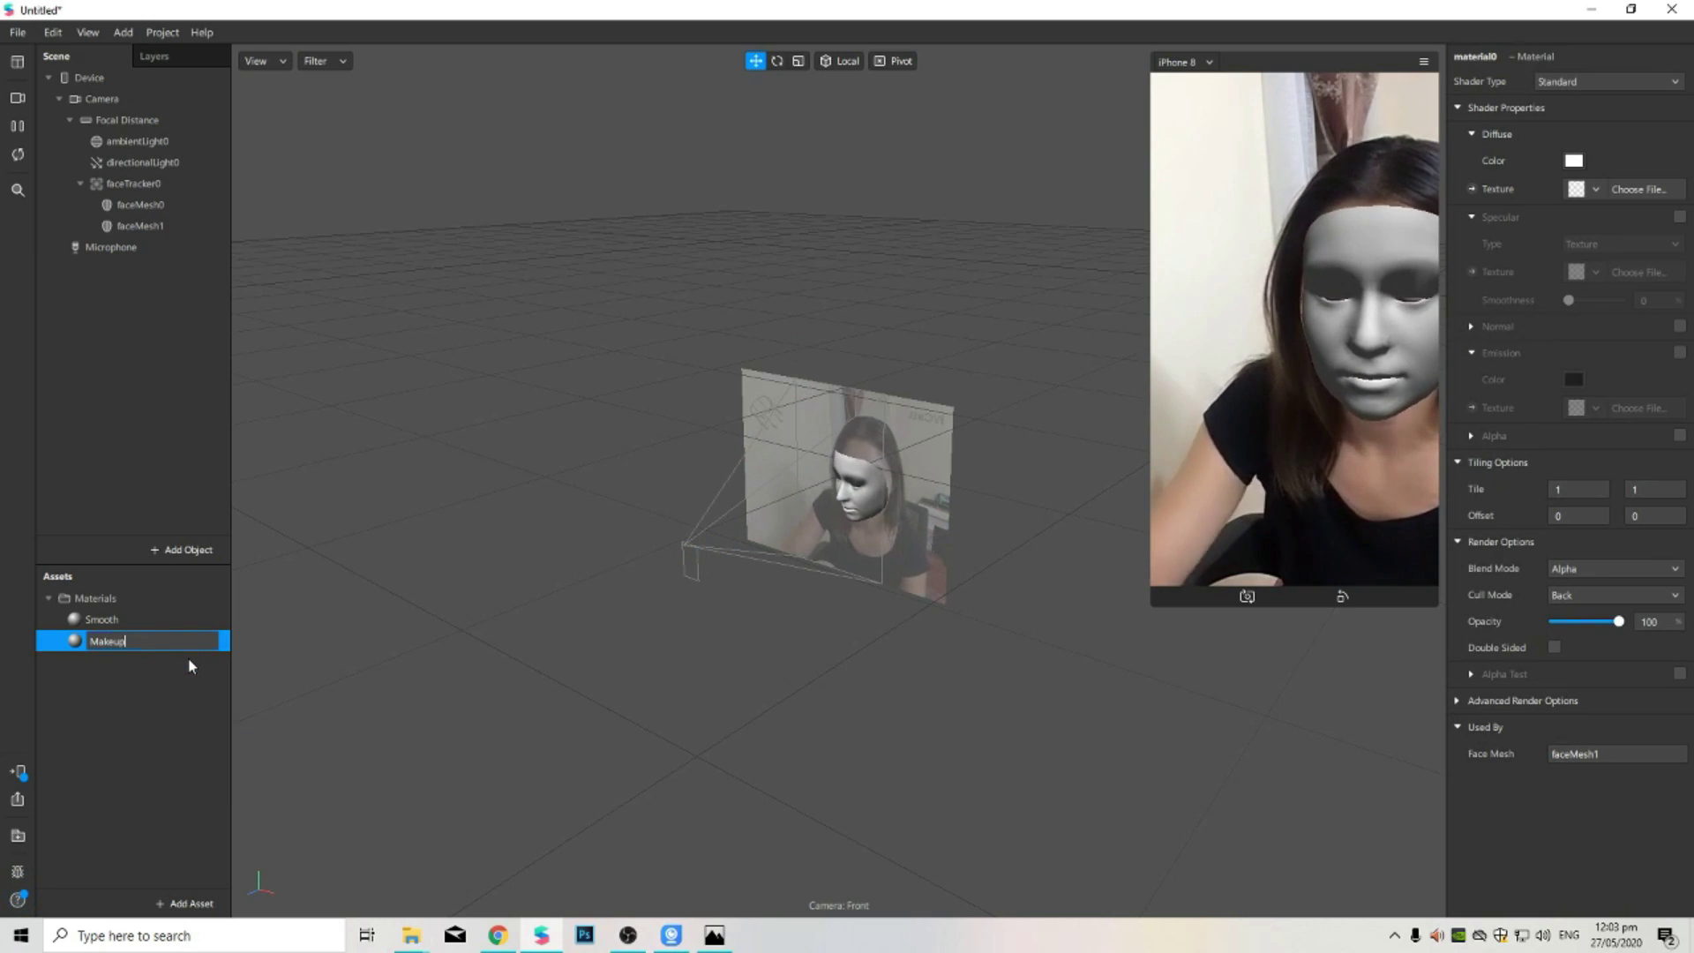
key(Return)
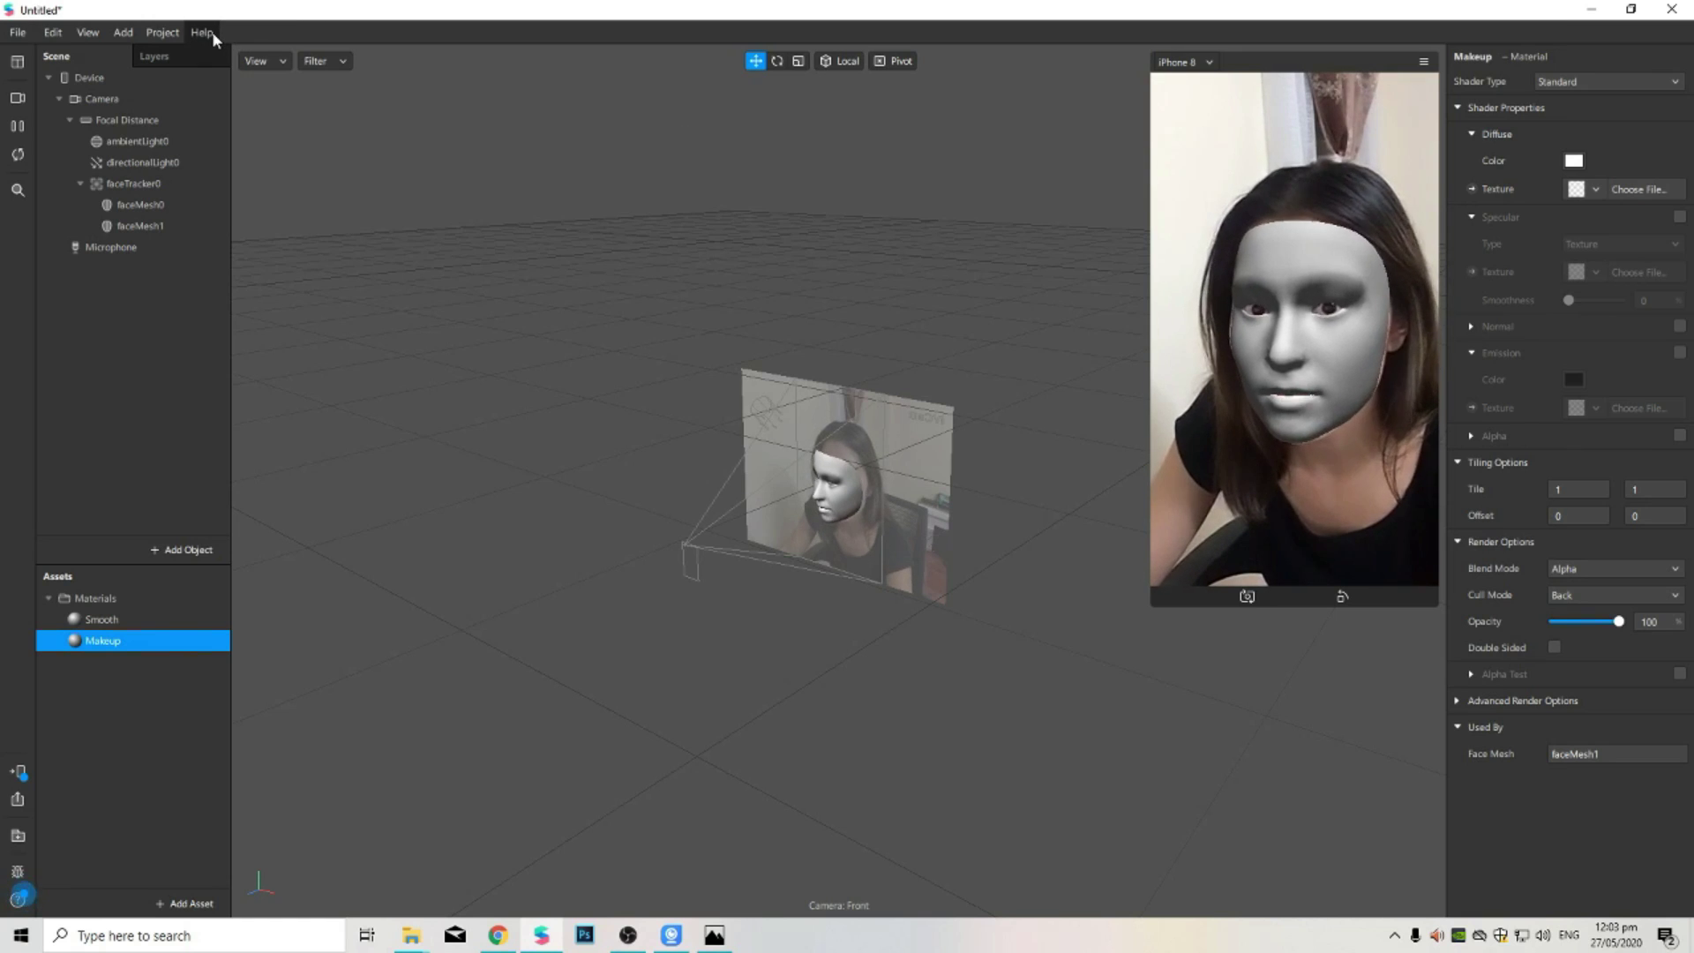
Step: Open the face assets download page in the browser, then the Textures folder inside the desktop's FaceAssets folder in File Explorer
click(210, 31)
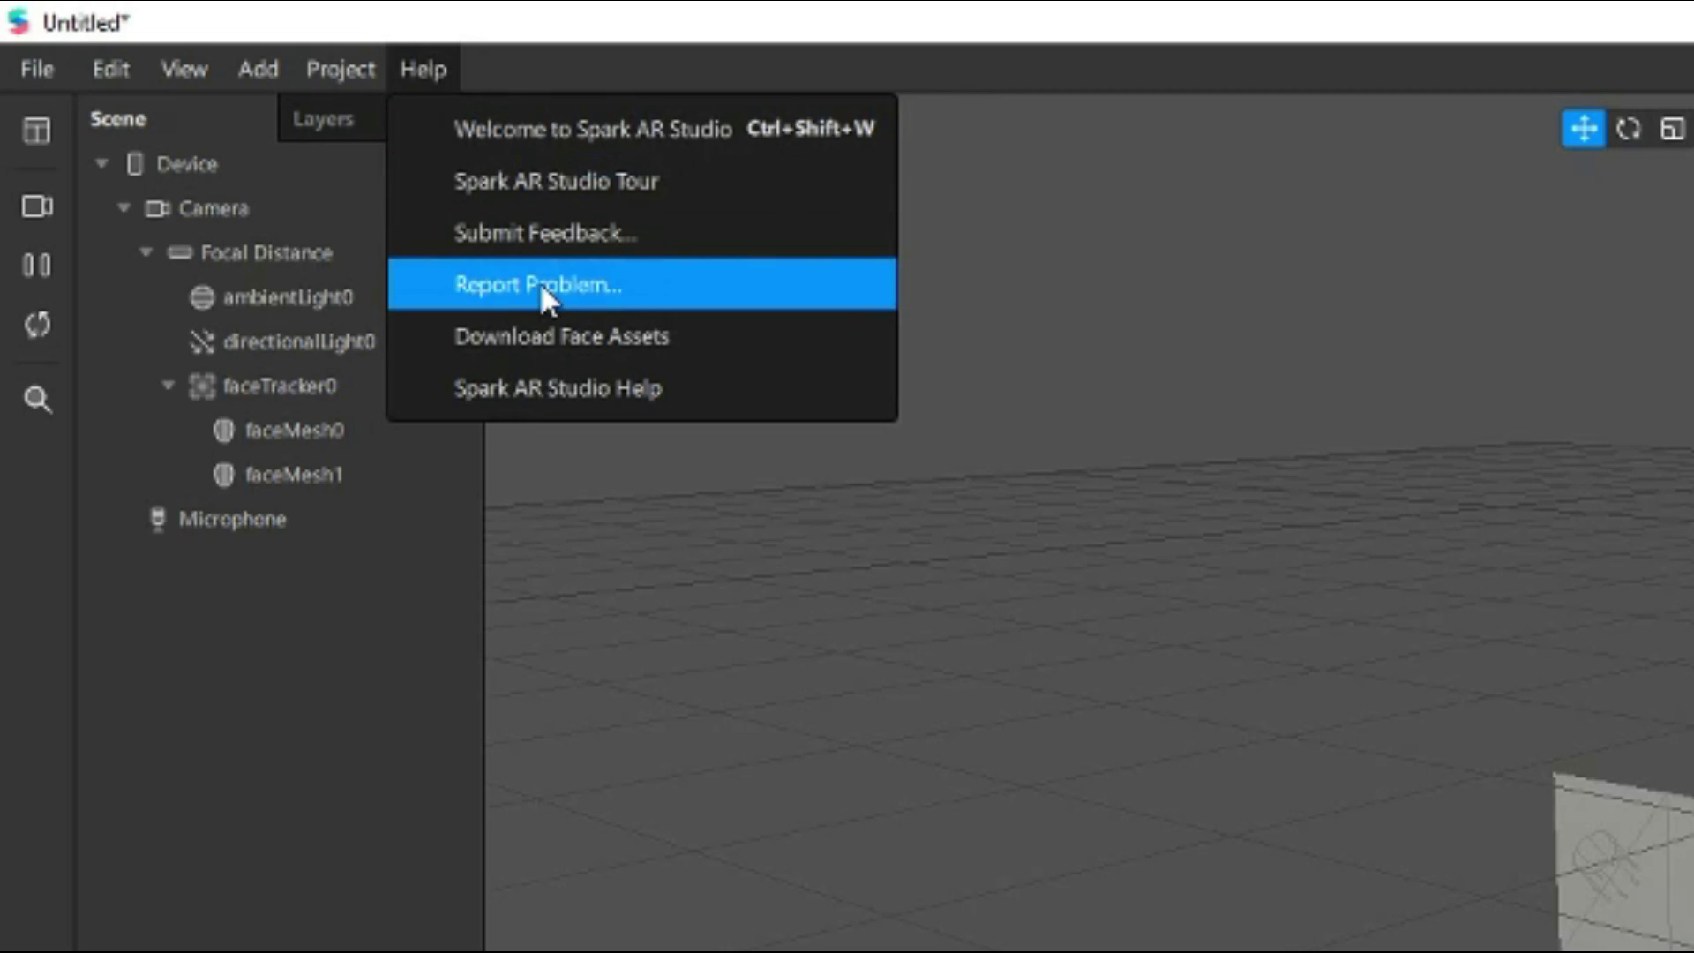
click(571, 338)
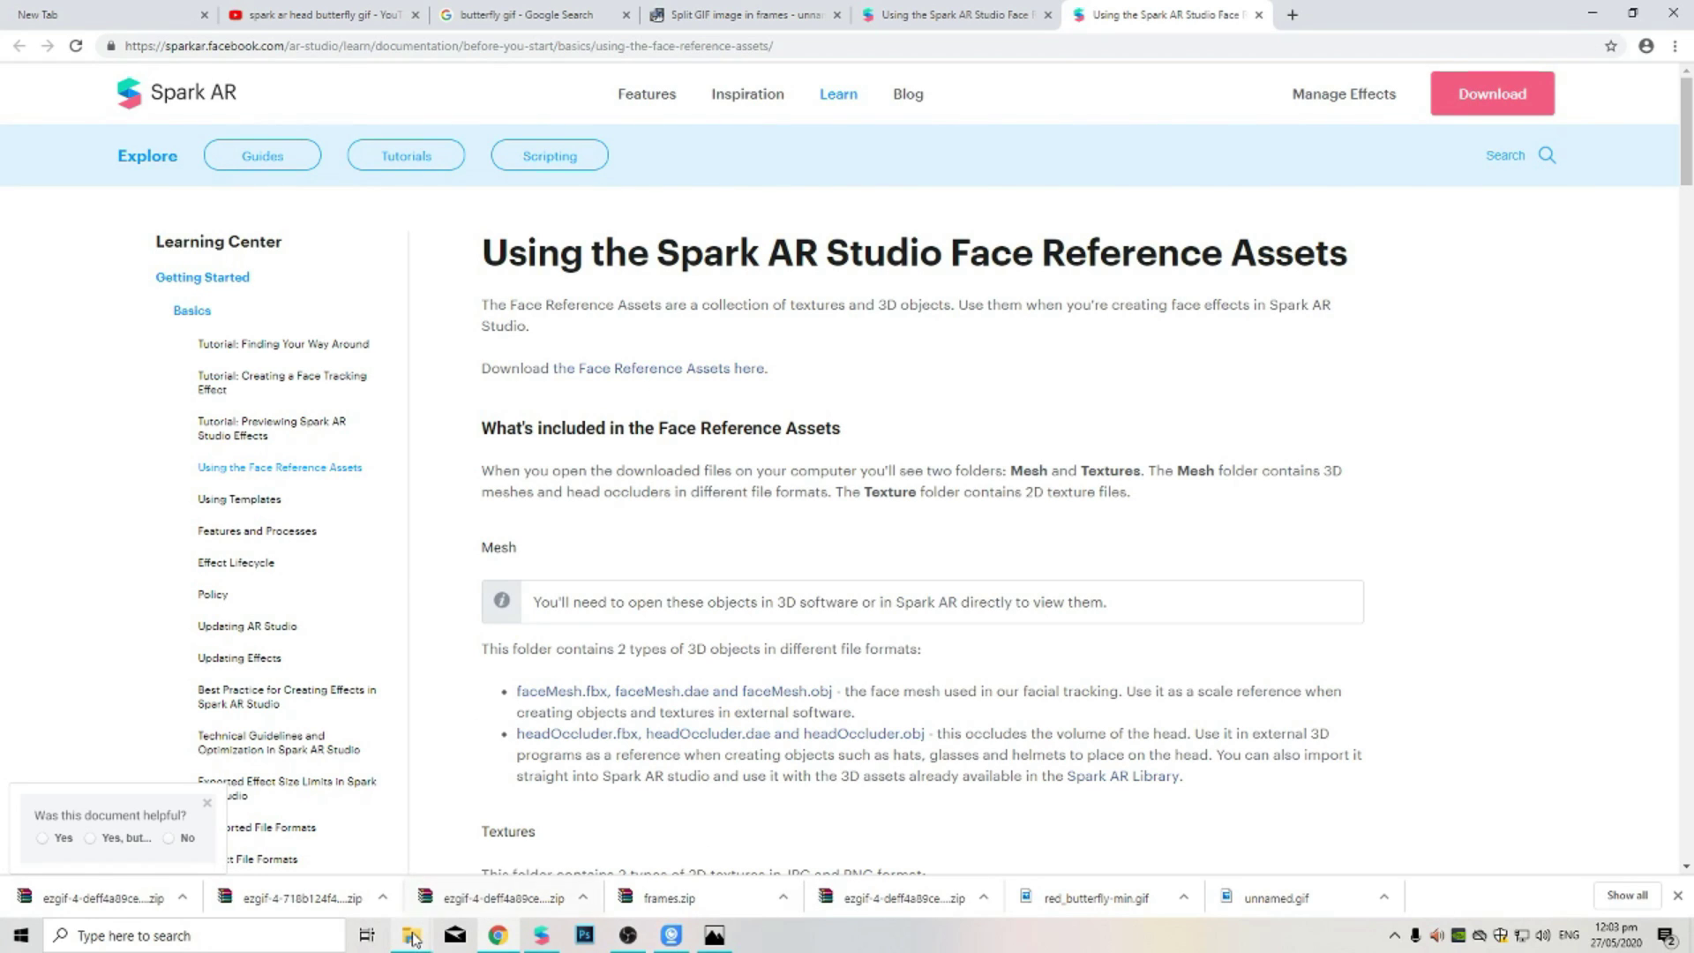
mouse_move(412, 950)
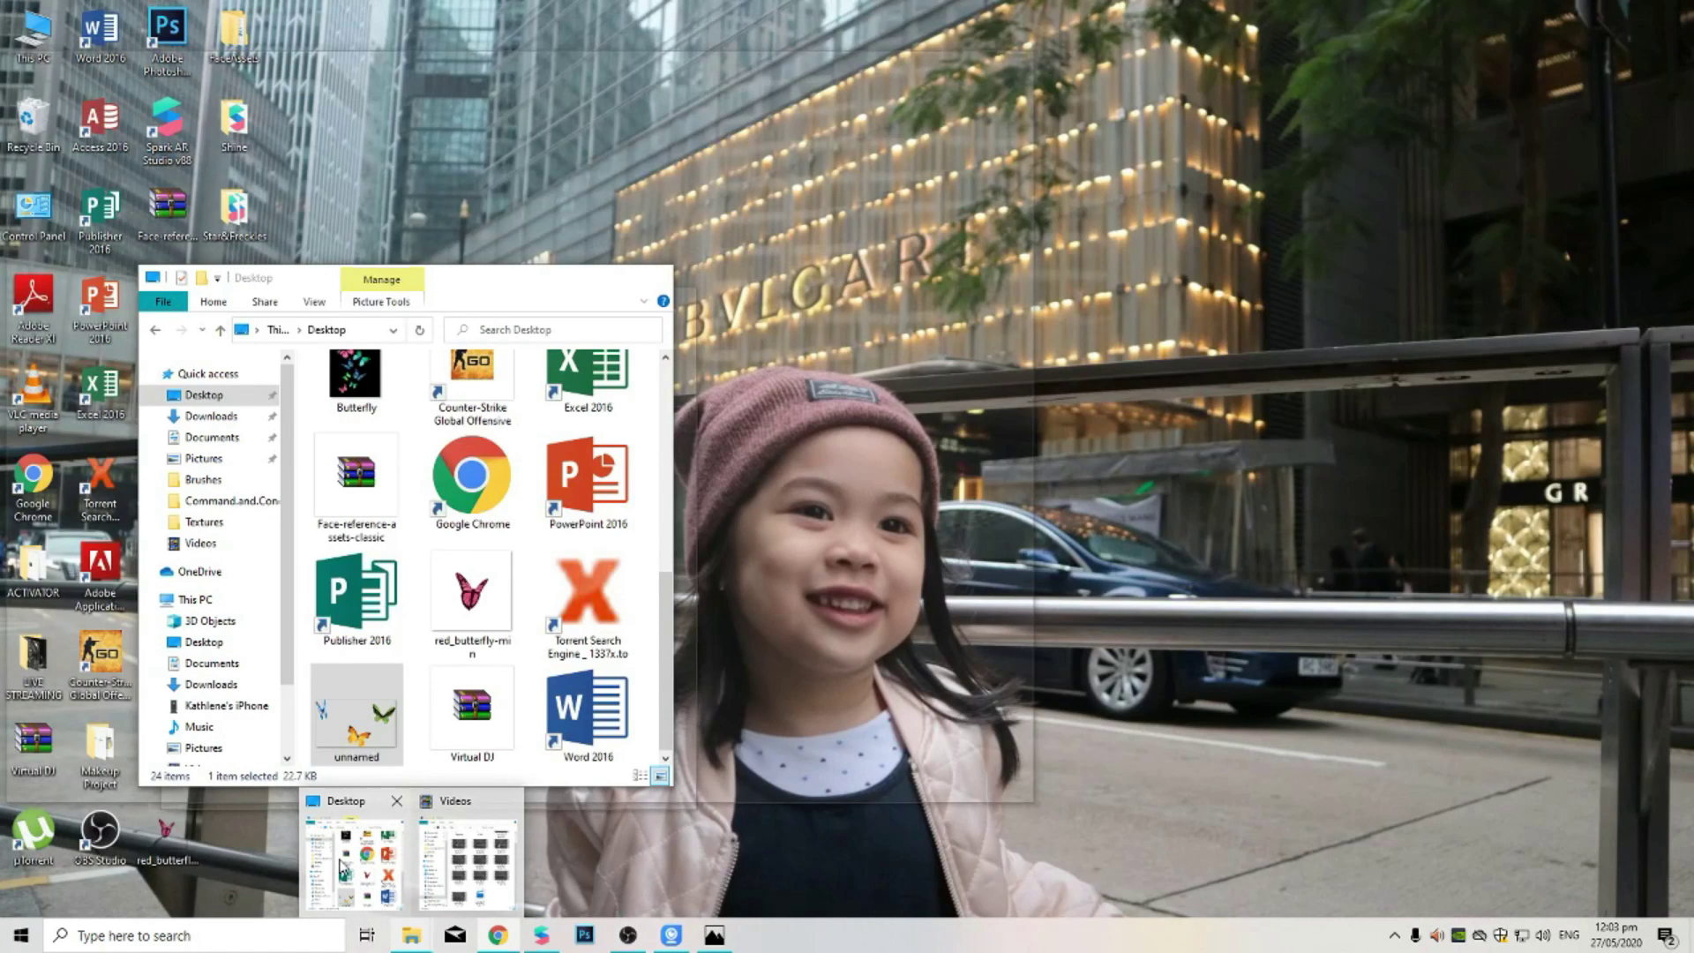
click(341, 860)
scroll(538, 622, up, 5)
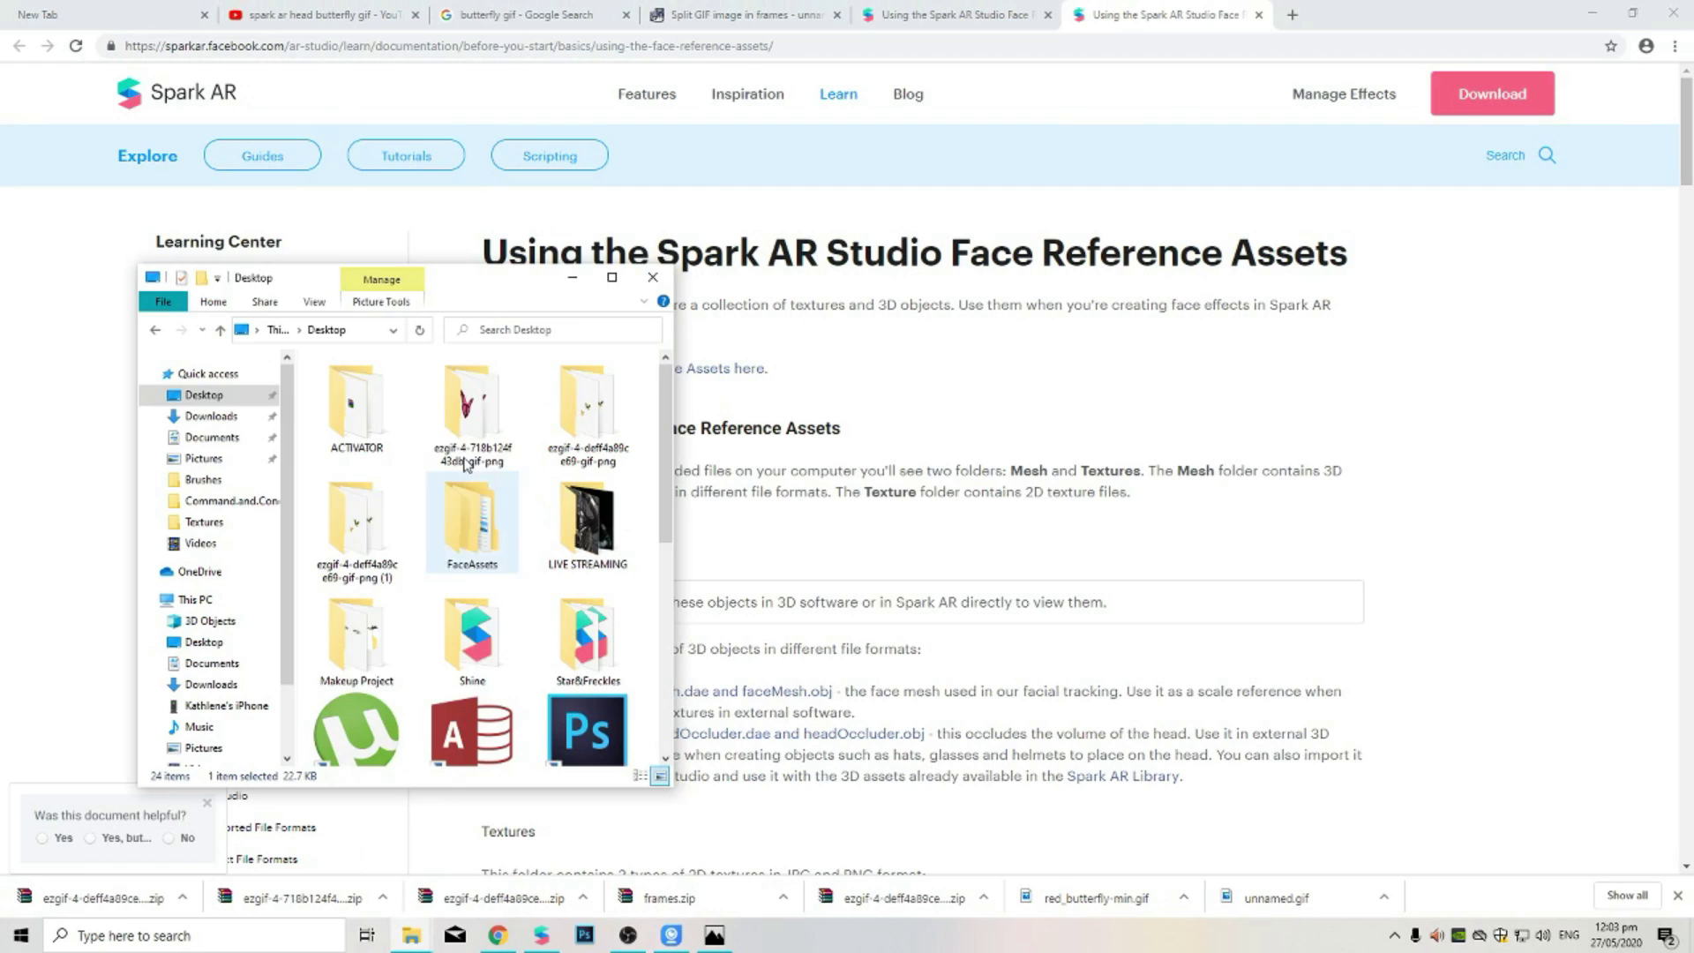
click(469, 543)
double_click(468, 542)
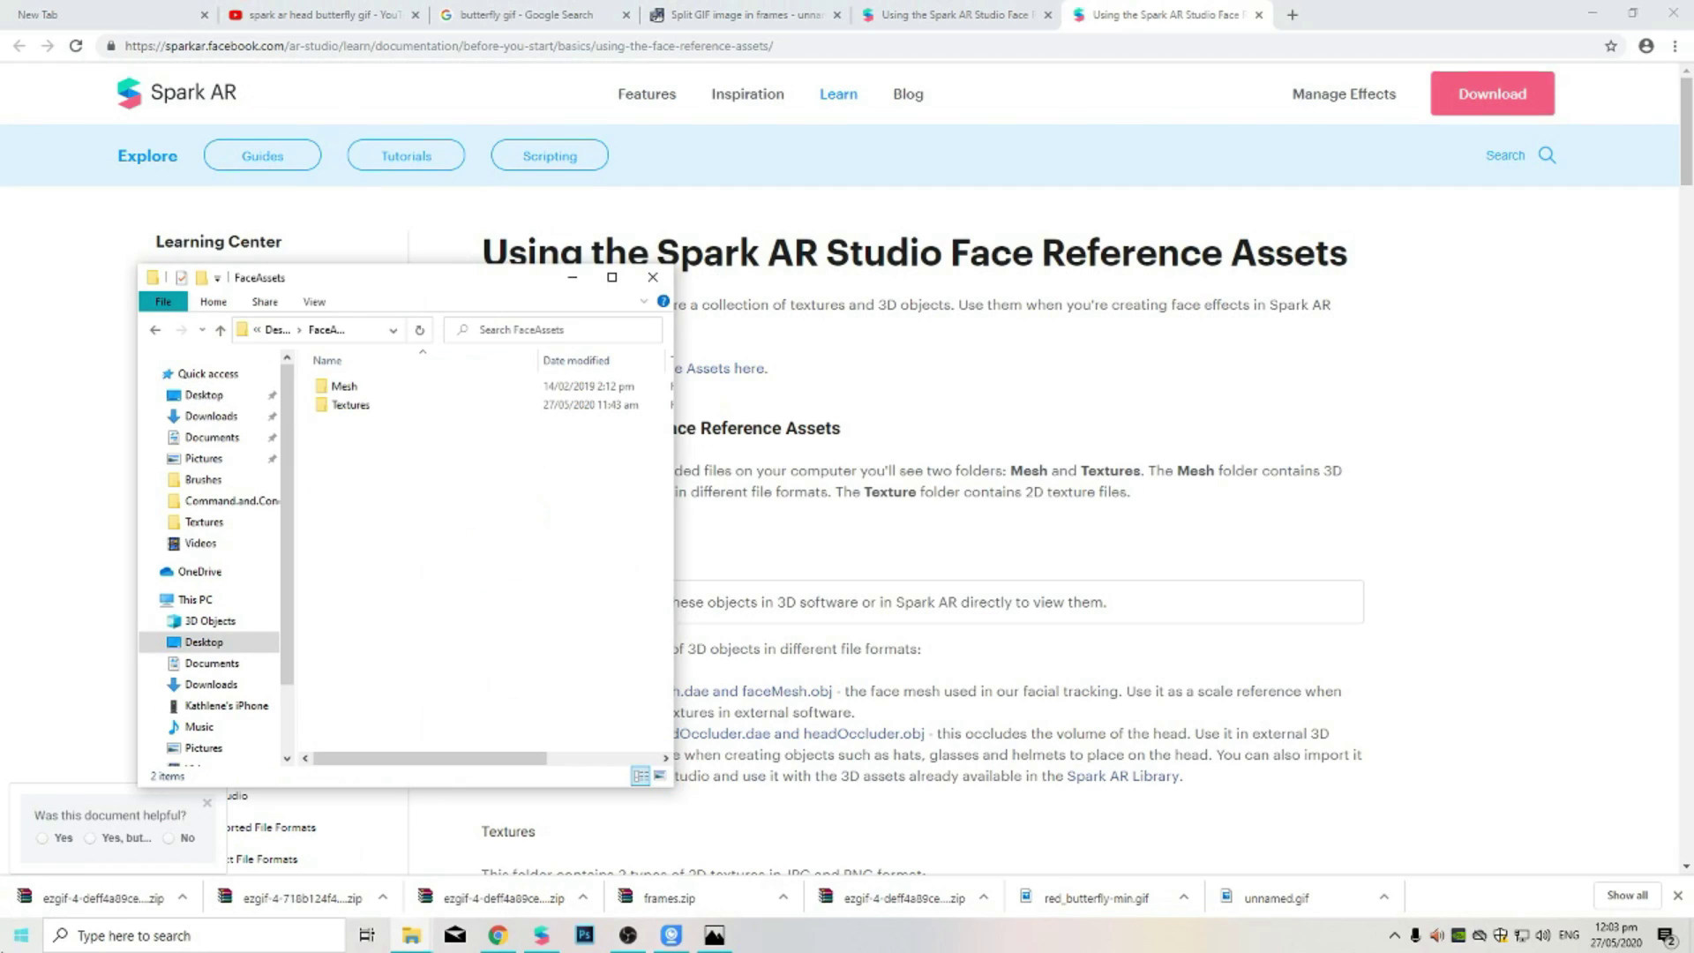
double_click(410, 410)
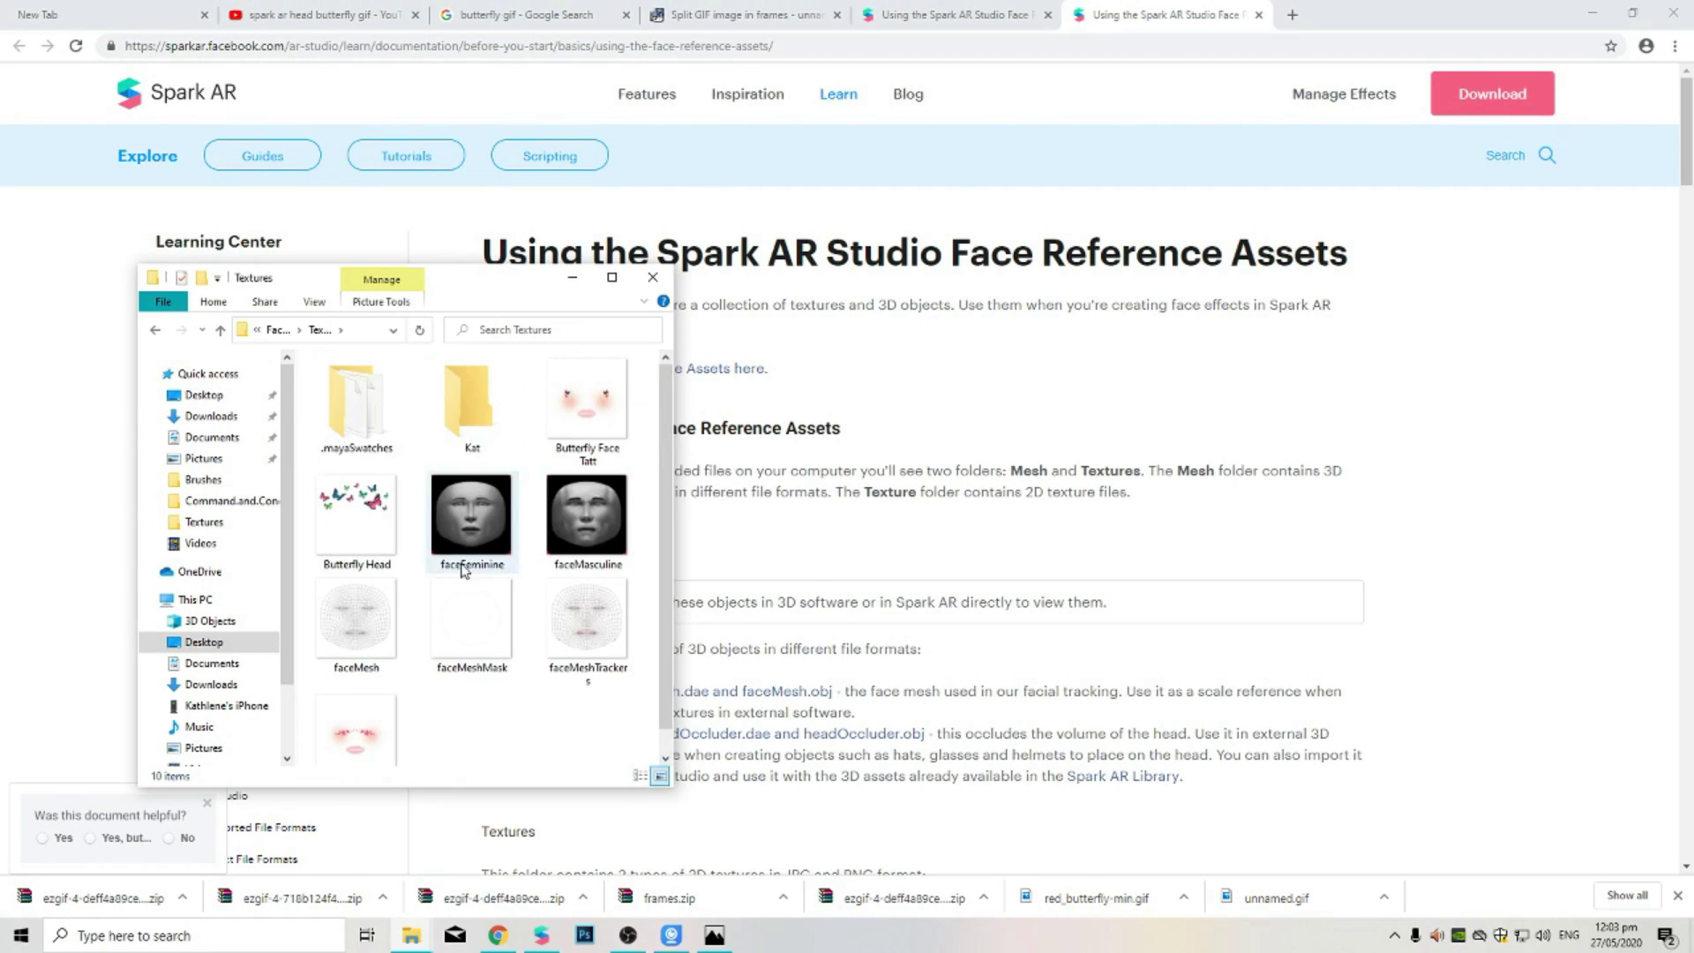
Step: Look through the face reference textures and open the faceMeshTrackers image for viewing
scroll(459, 600, down, 1)
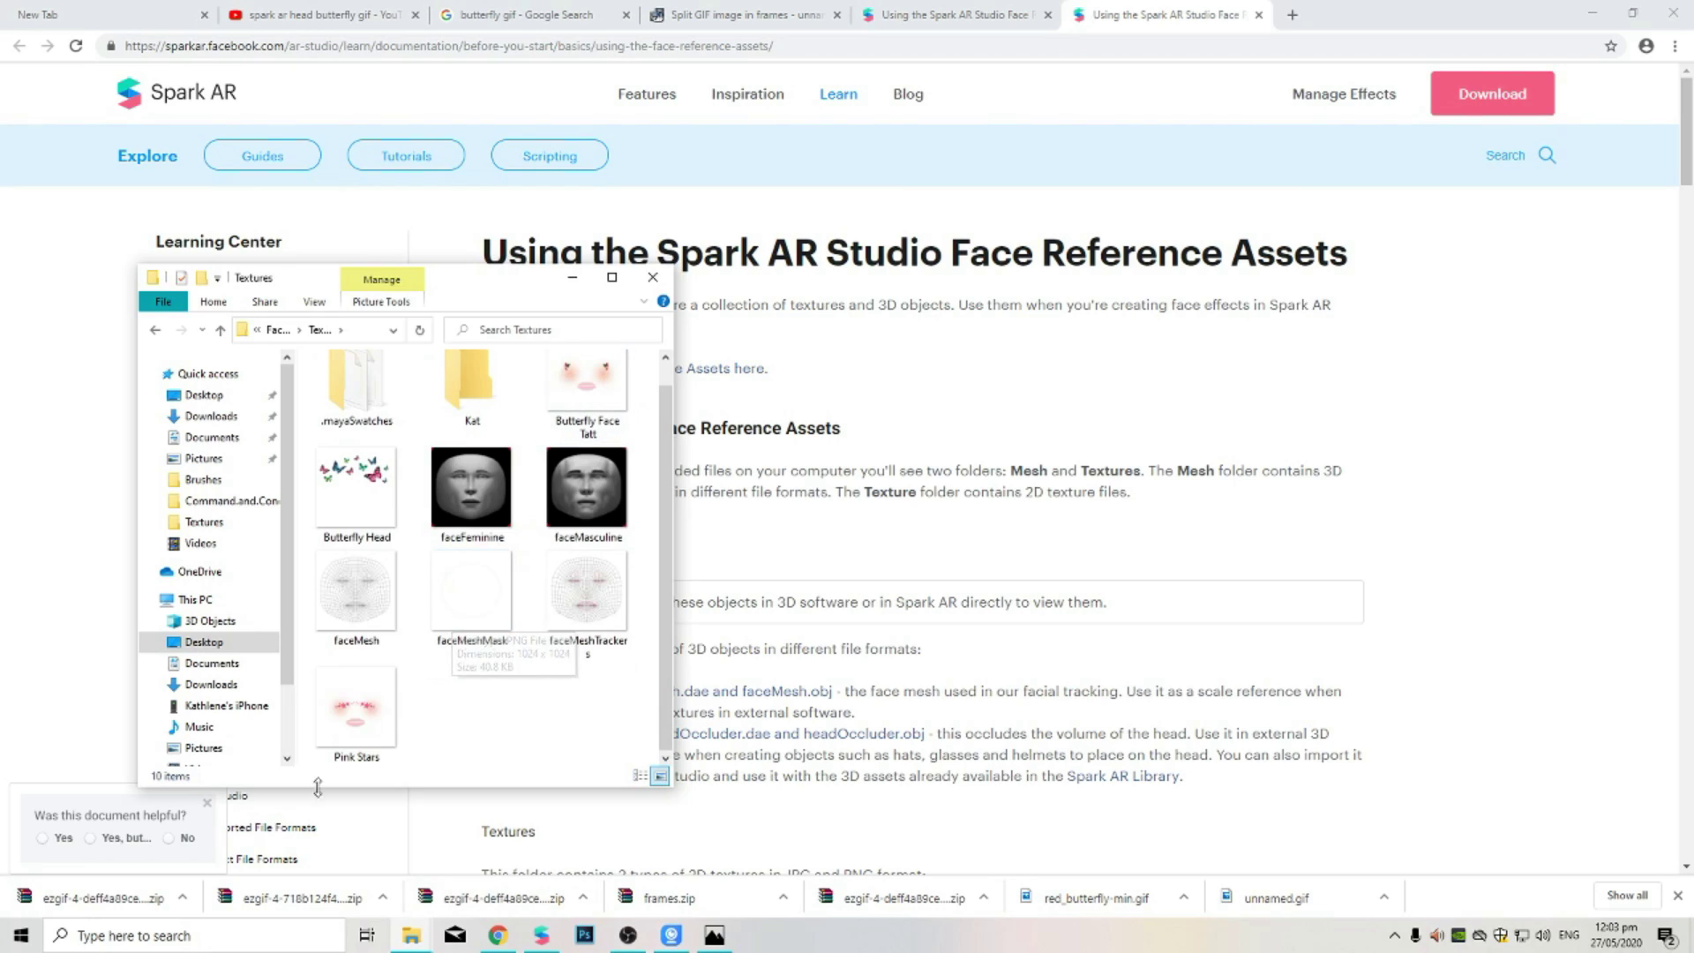
click(491, 505)
click(573, 517)
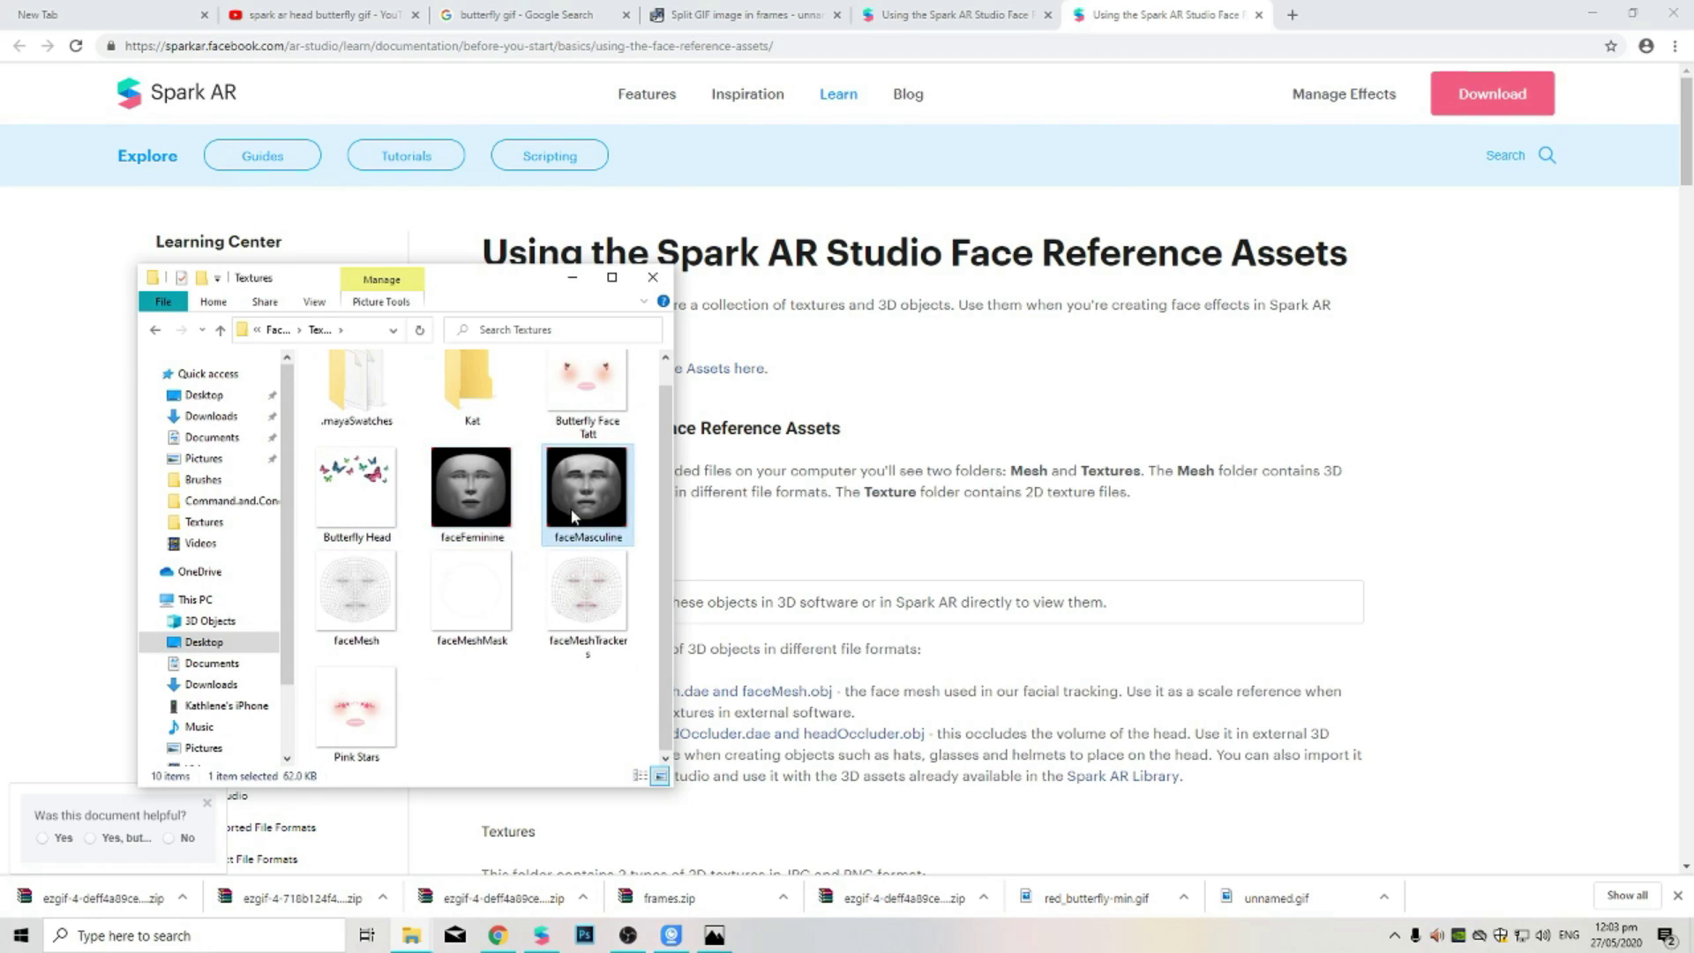
click(354, 618)
click(621, 623)
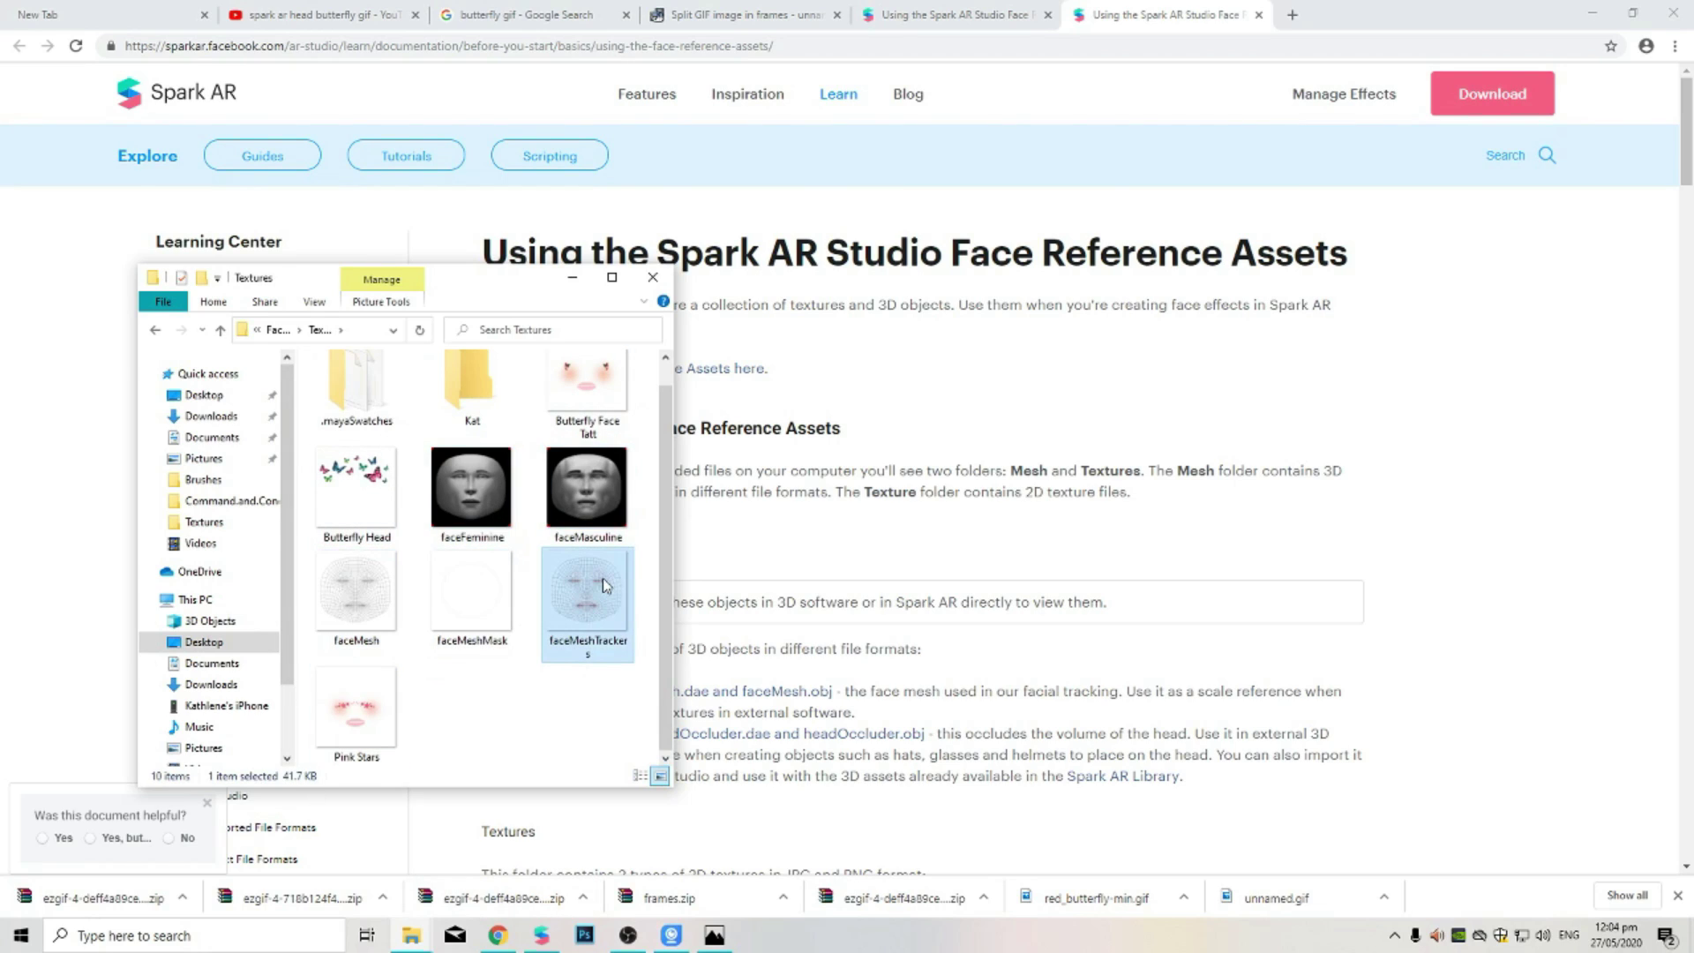
double_click(588, 589)
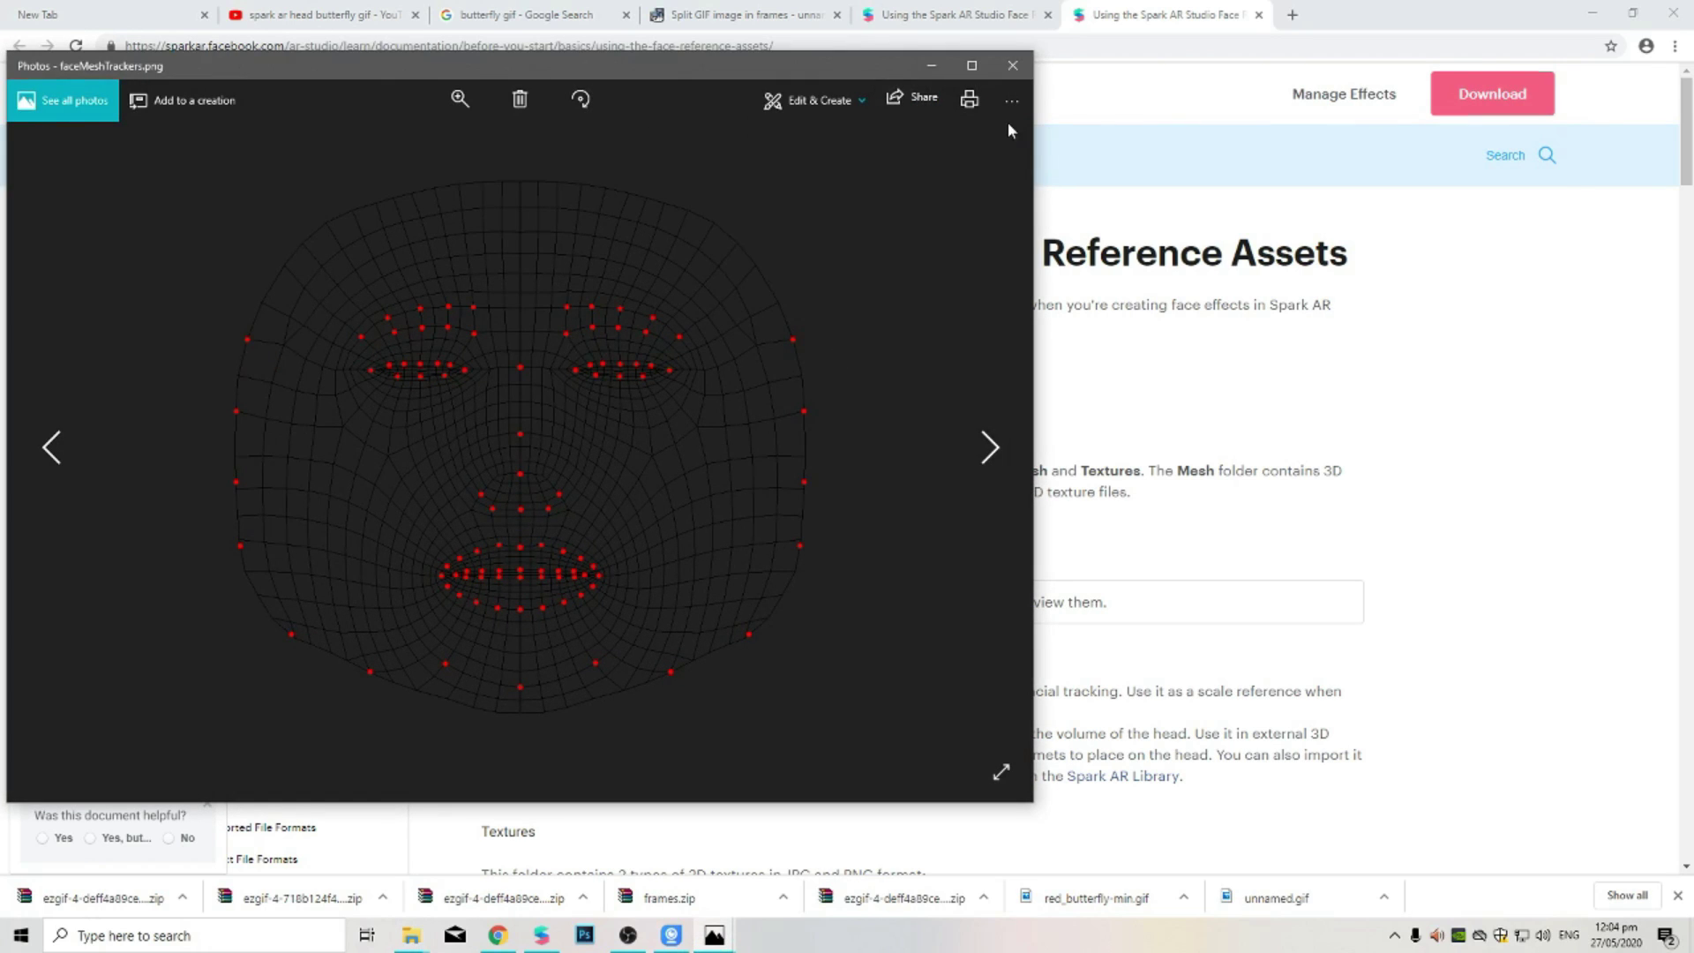
Step: Open the faceMeshTrackers image in Photoshop
click(1011, 102)
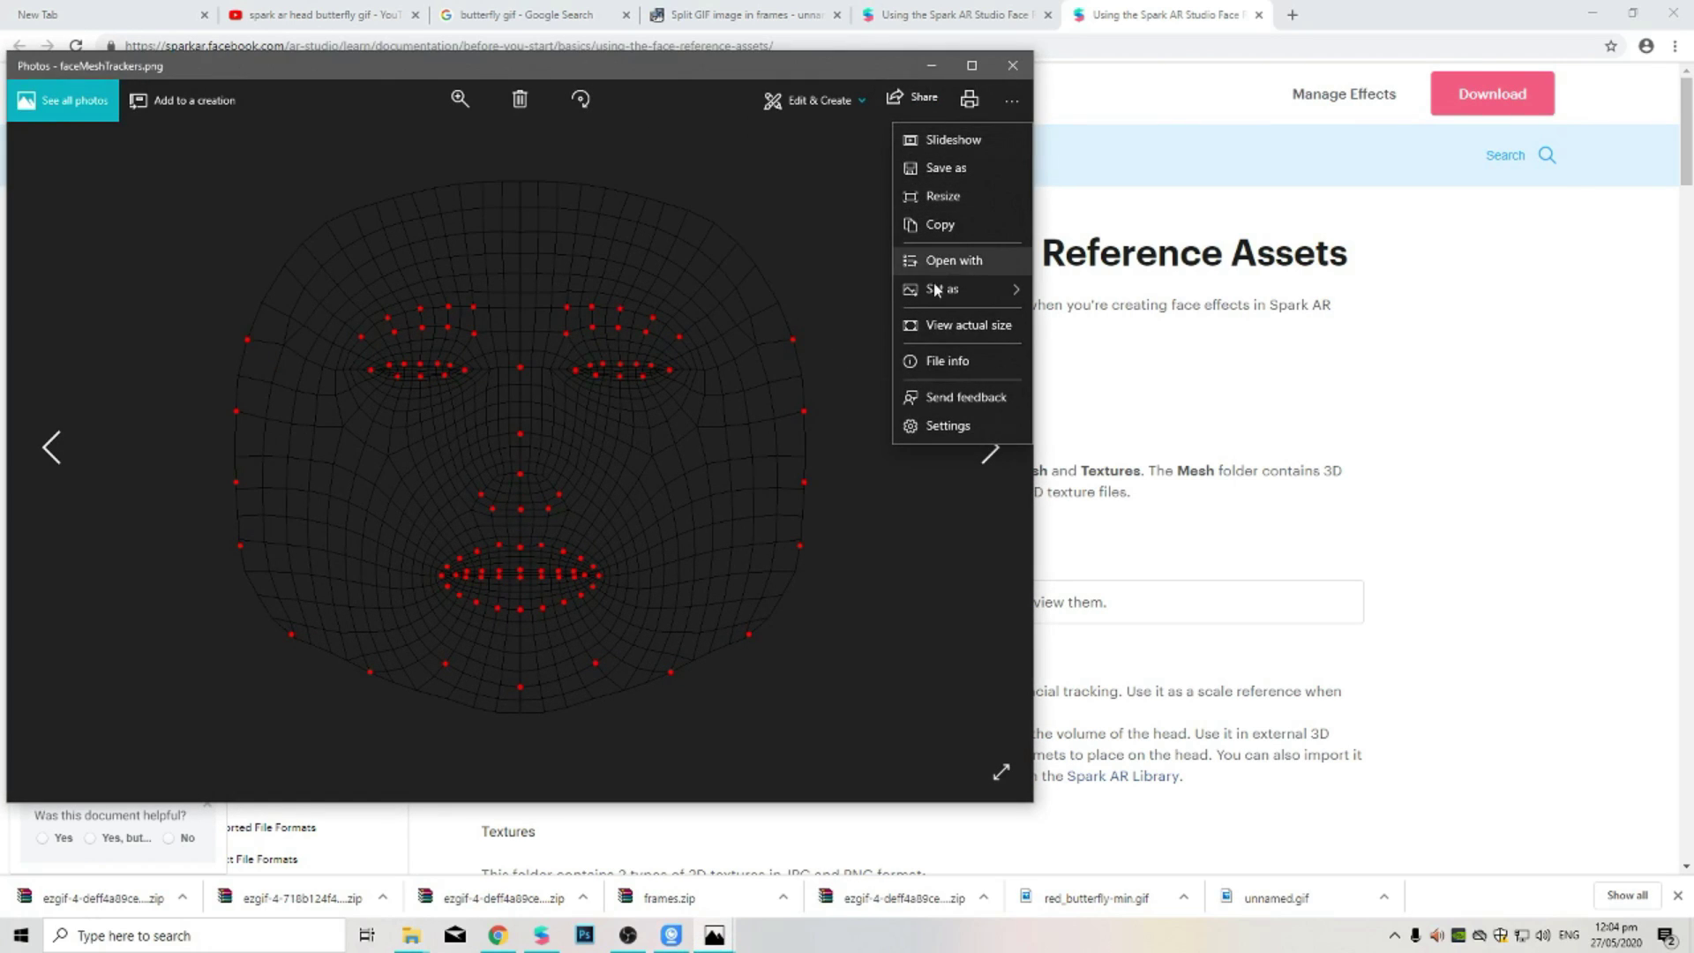
click(942, 265)
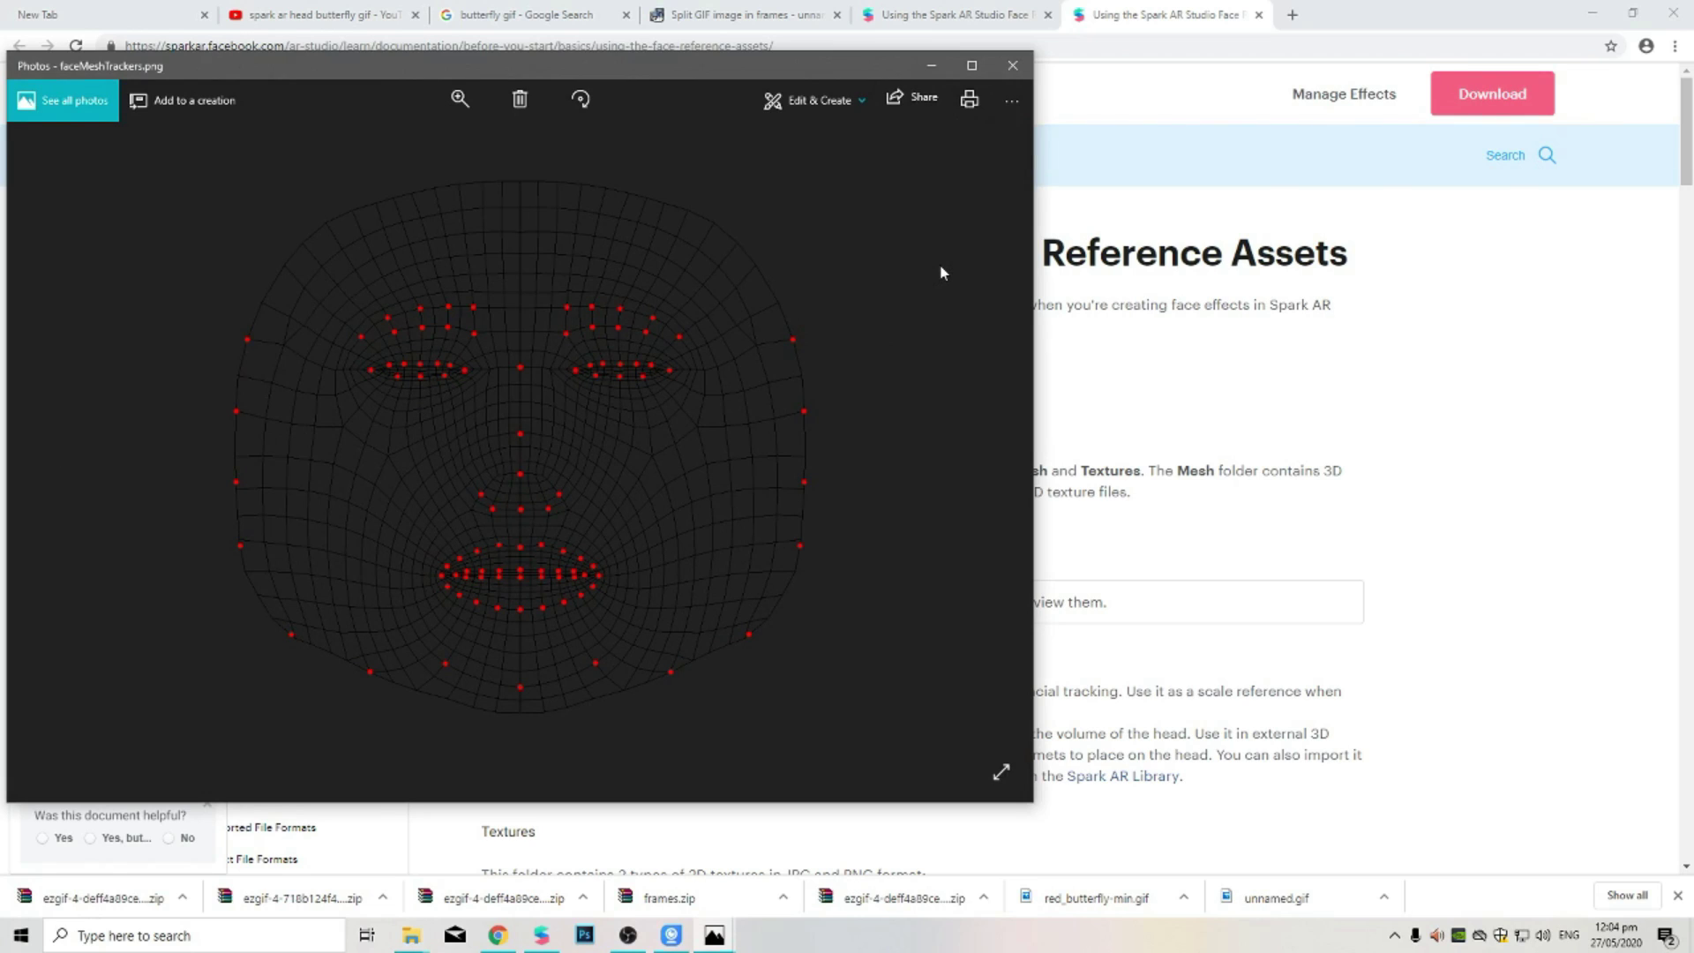
double_click(1017, 439)
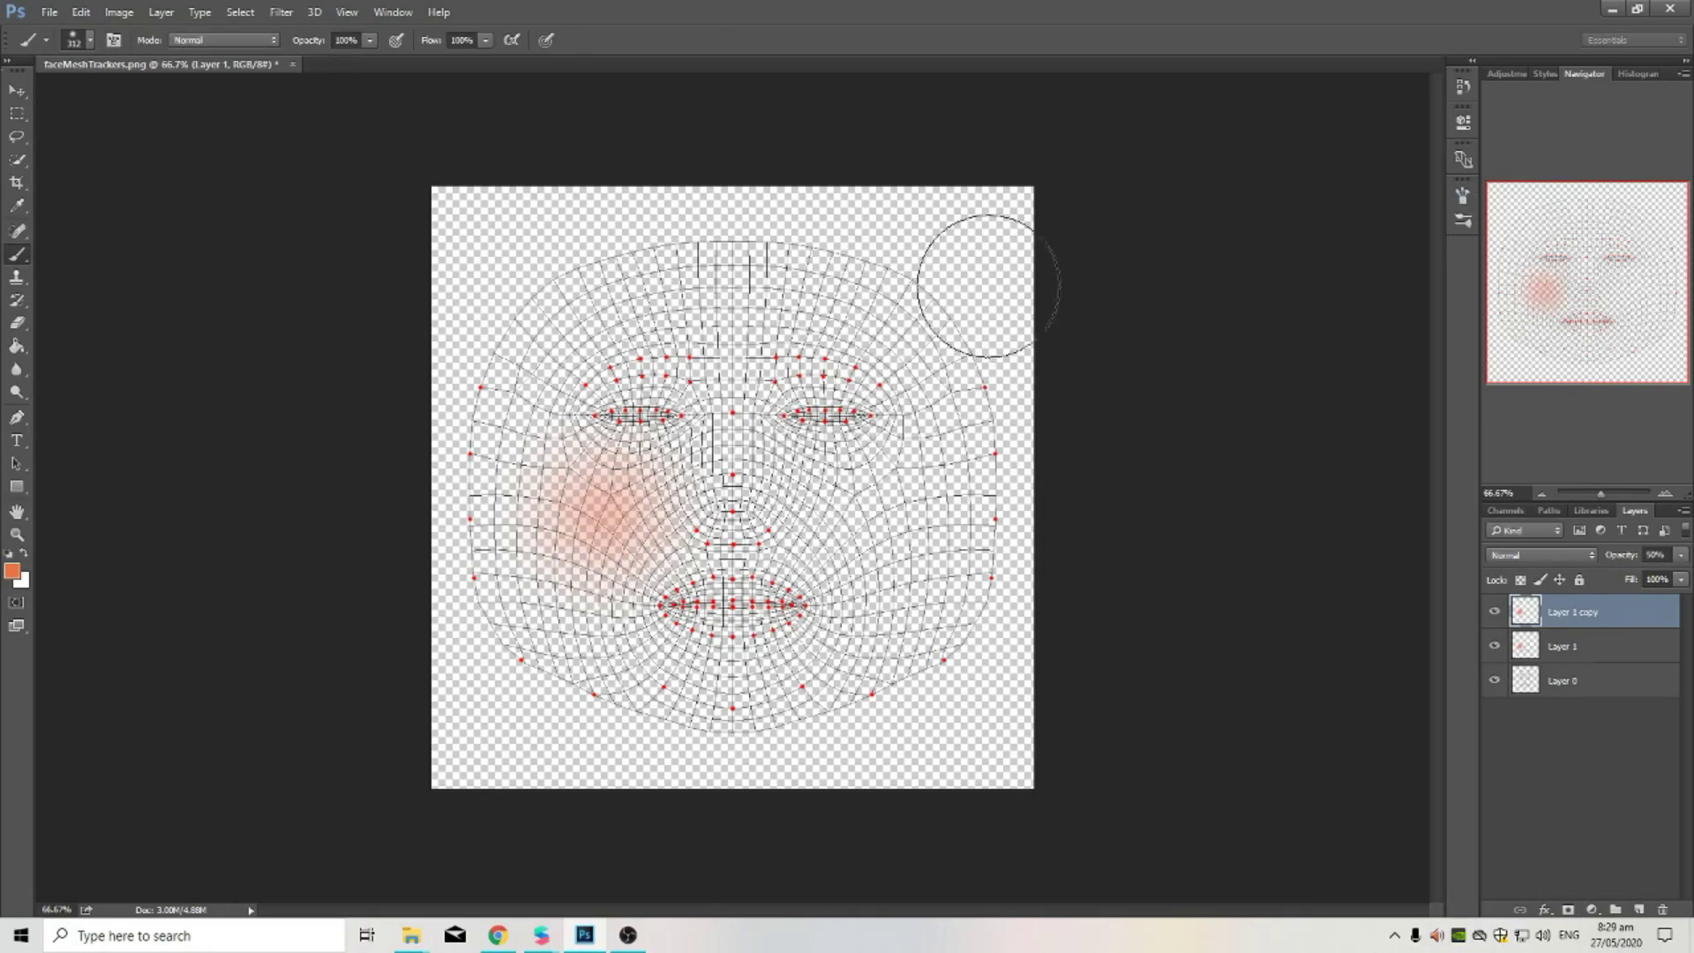
Step: Transform the duplicated blush layer, flipping it horizontally and placing it on the opposite cheek of the face mesh
key(ctrl+t)
right_click(581, 569)
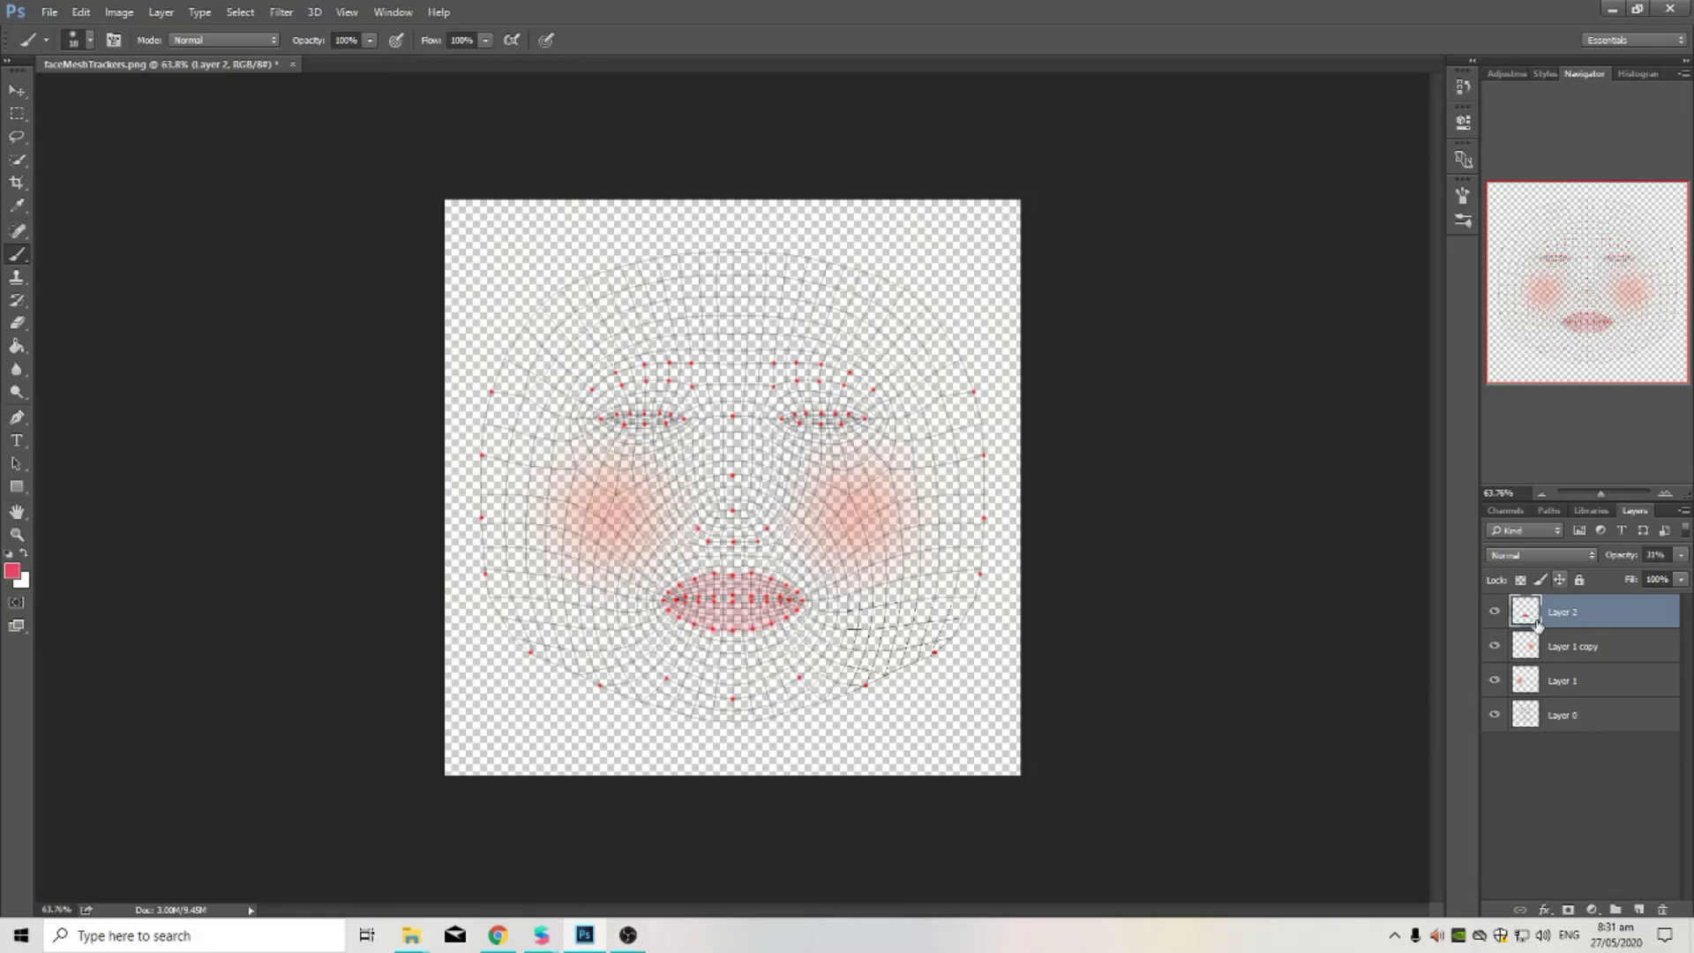
Step: On a new layer, stamp a butterfly with a reduced butterfly-shaped brush just below the outer corner of the left-hand eye
click(90, 39)
scroll(154, 346, down, 3)
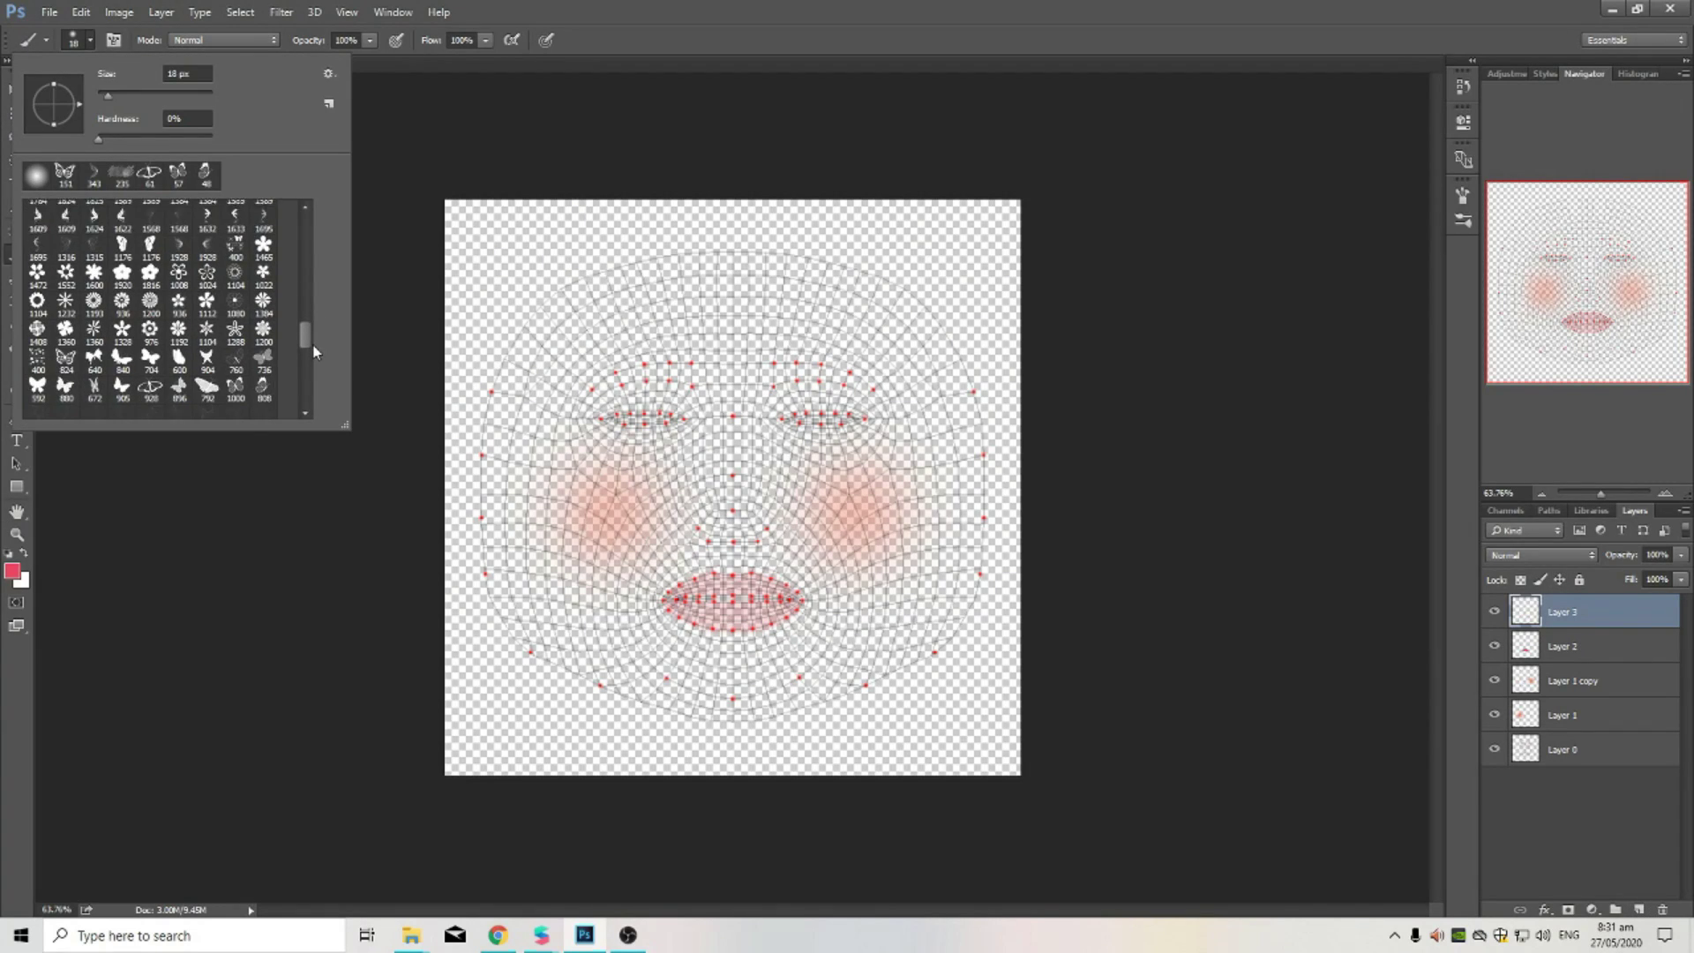
click(150, 319)
drag(173, 95, 133, 96)
click(593, 448)
Step: Apply a linear pink-to-green Gradient Overlay at 0° and 100% scale to the butterfly layer
double_click(1610, 612)
click(1046, 624)
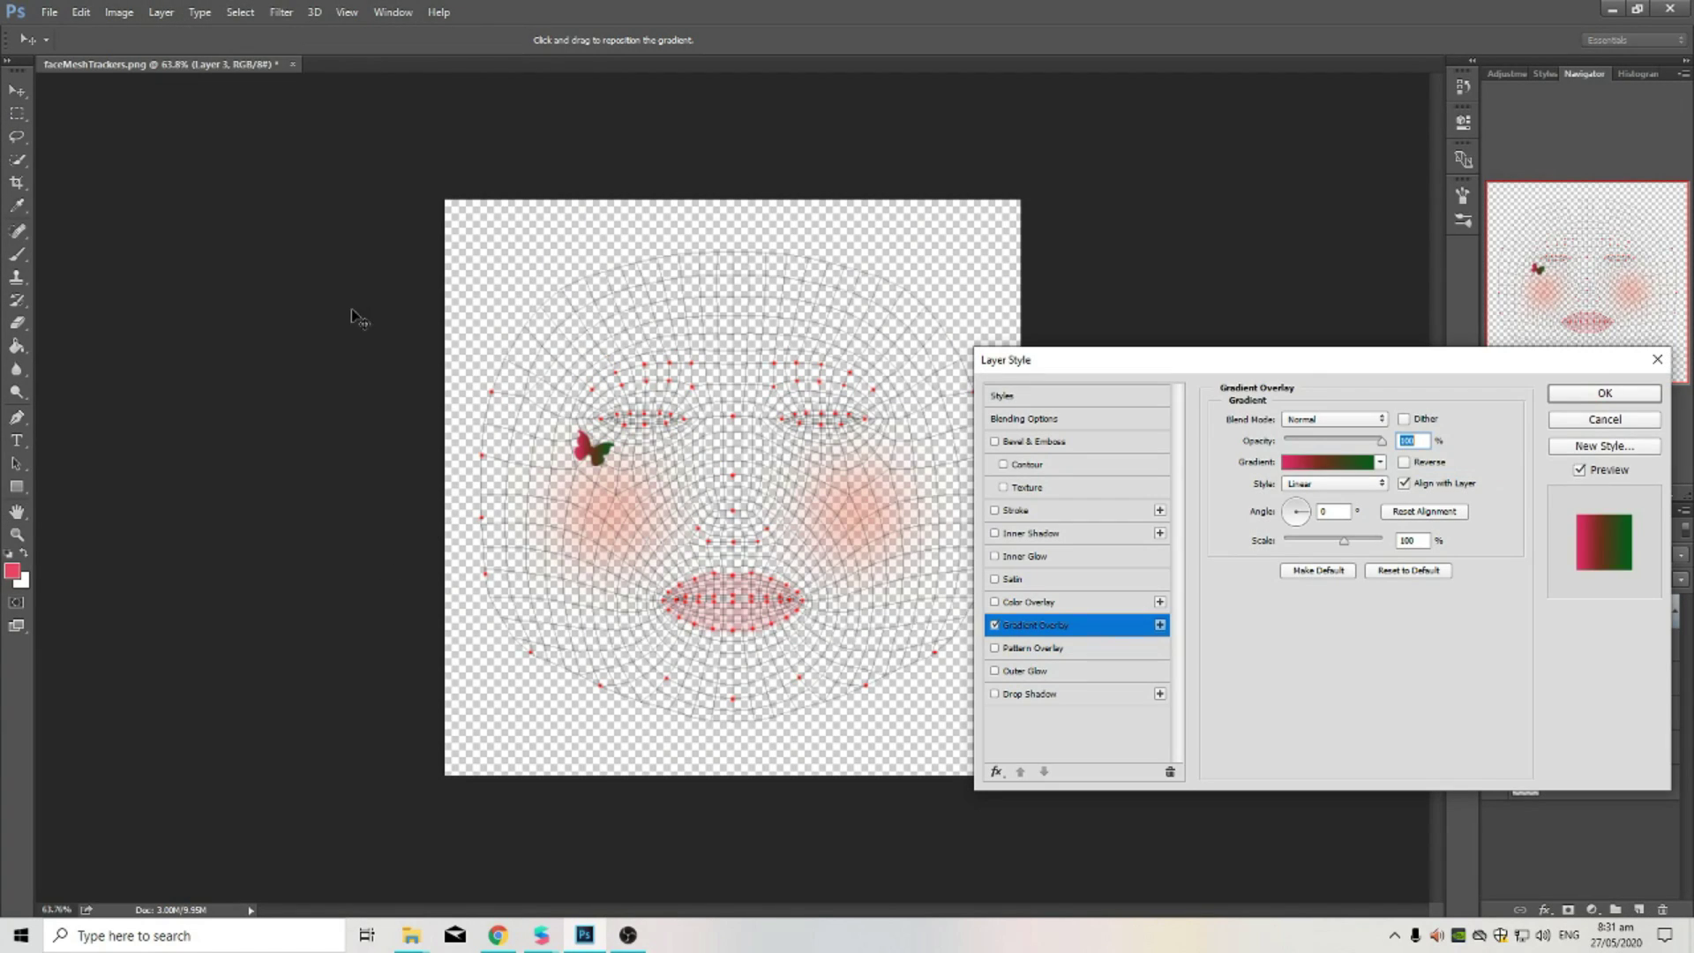
click(1581, 394)
Step: Stamp a smaller butterfly below the first one with another butterfly-shaped brush at 29 px
click(90, 42)
click(179, 351)
double_click(181, 74)
text(29)
key(Return)
click(90, 41)
drag(305, 340, 306, 342)
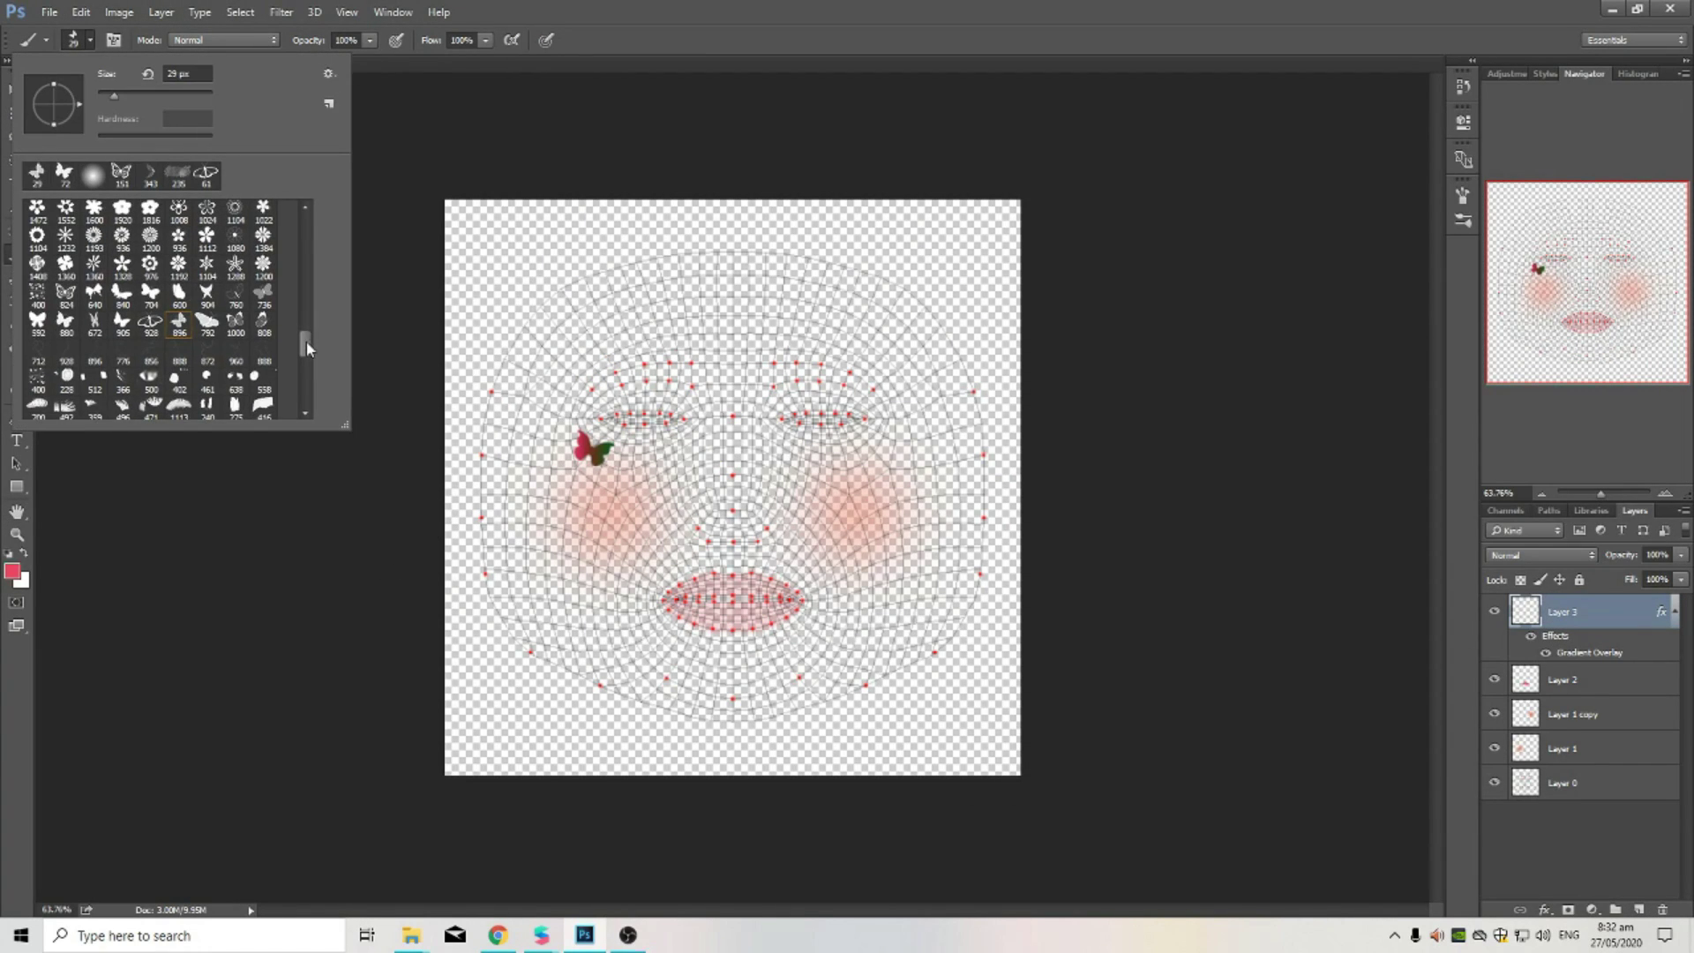
click(582, 470)
Step: Reduce the butterfly brush to about 23 px and stamp a third butterfly beneath the other two
click(90, 41)
click(179, 324)
drag(179, 95, 110, 95)
click(587, 479)
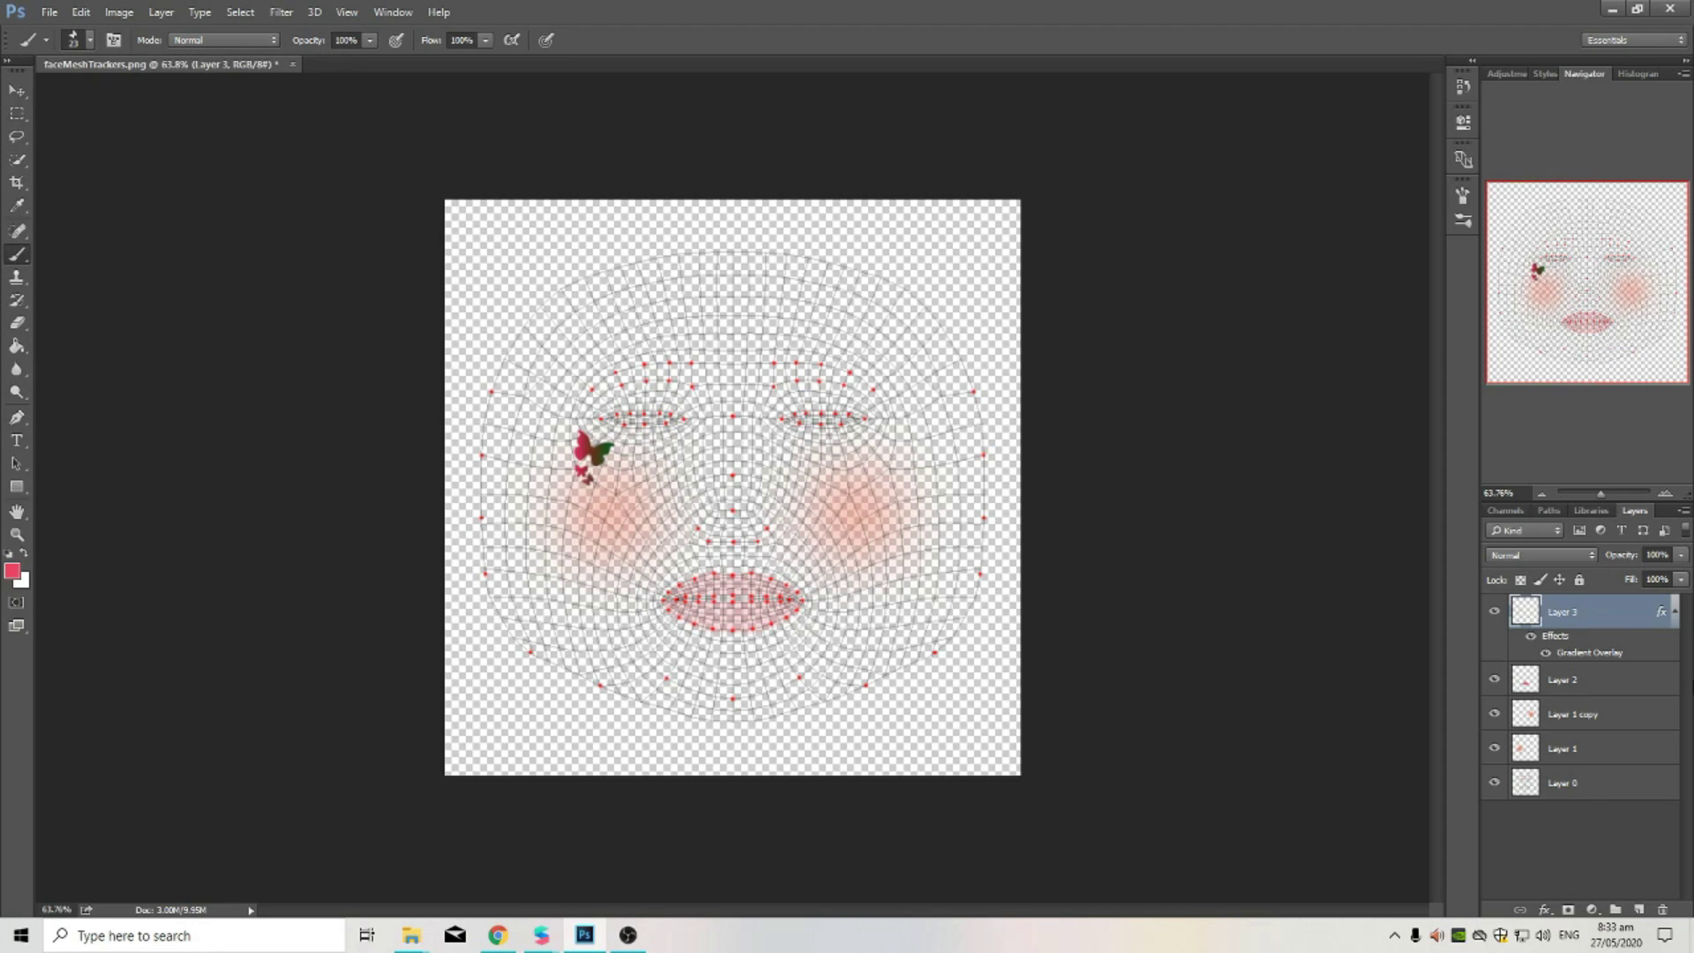
Step: Duplicate the butterfly layer and mirror the copy to the matching spot below the other eye
click(160, 12)
click(203, 70)
click(992, 269)
click(17, 113)
key(ctrl+a)
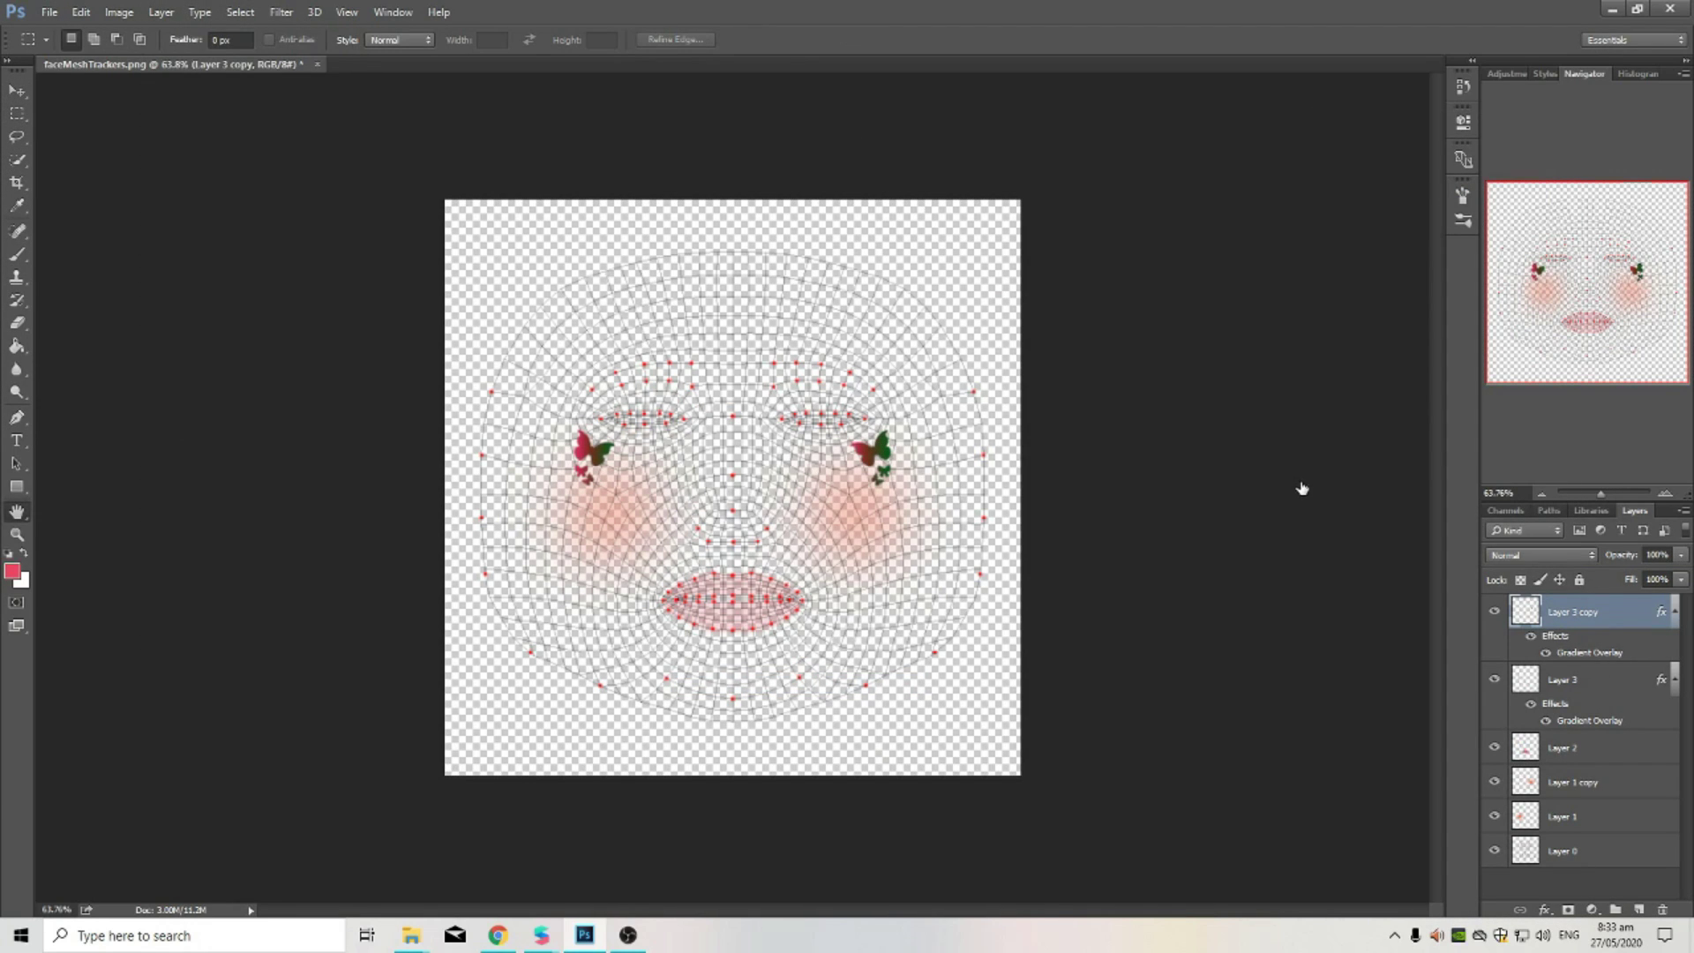
Step: Hide the face mesh reference layer and export the makeup artwork with the file name Butterfly FD
click(49, 13)
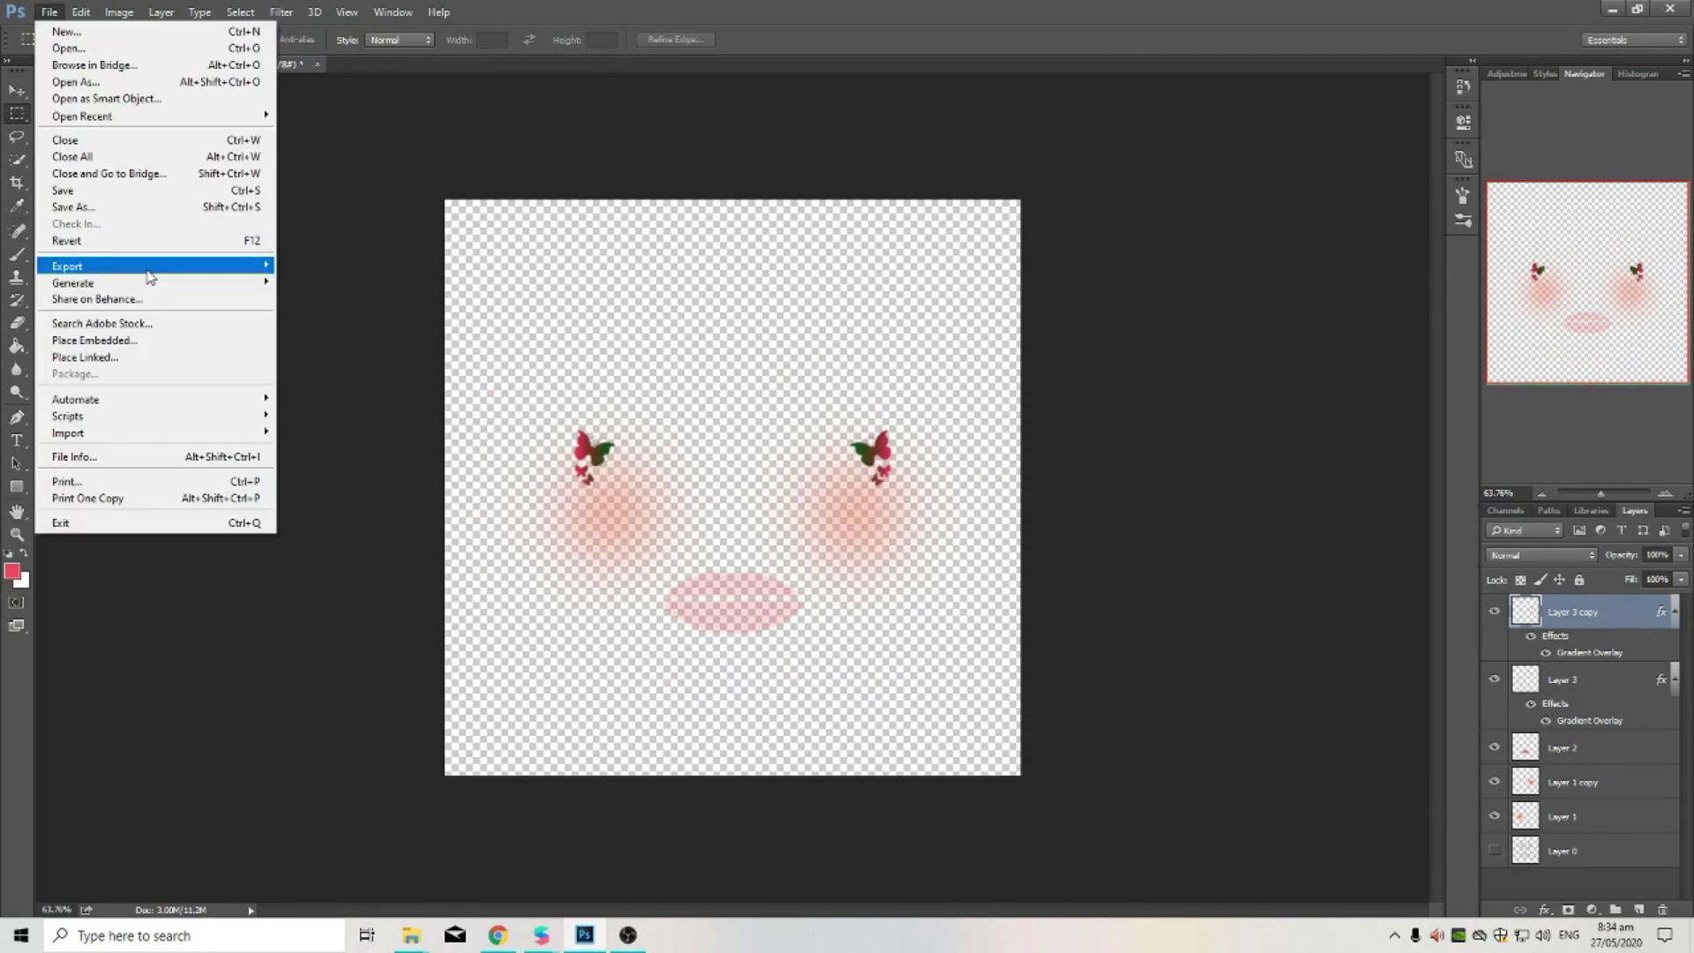
click(88, 261)
text(Butterfly FD)
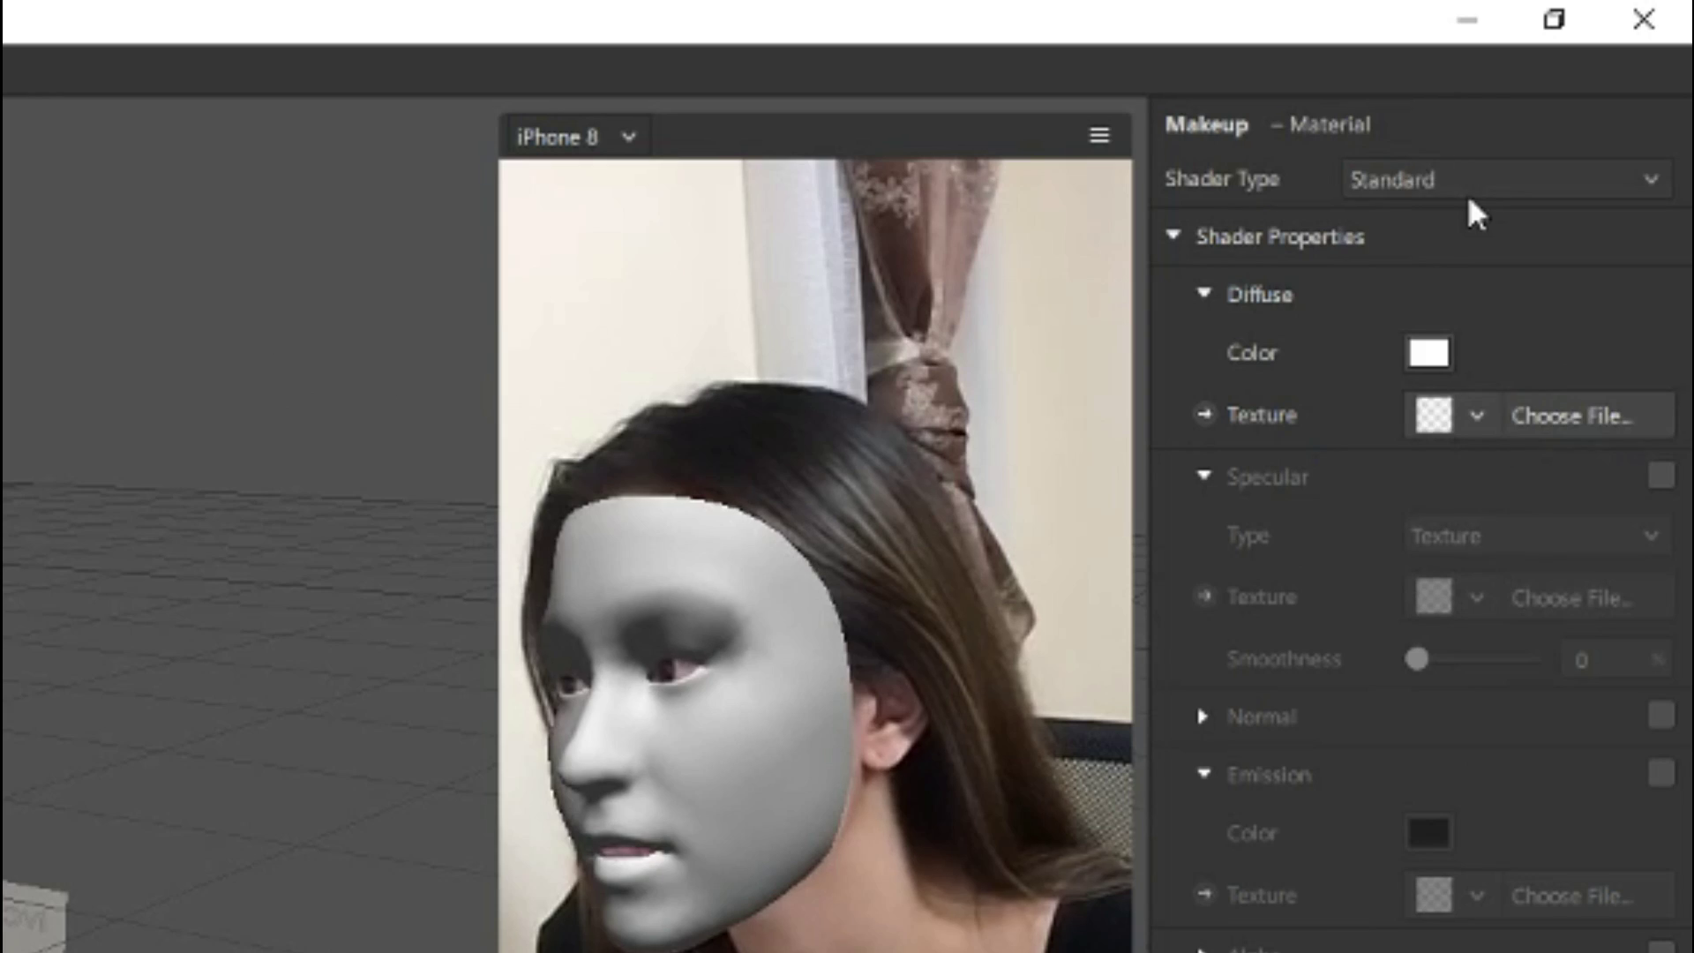
Step: In Spark AR Studio, change the Makeup material's shader type to Face Paint
click(1594, 82)
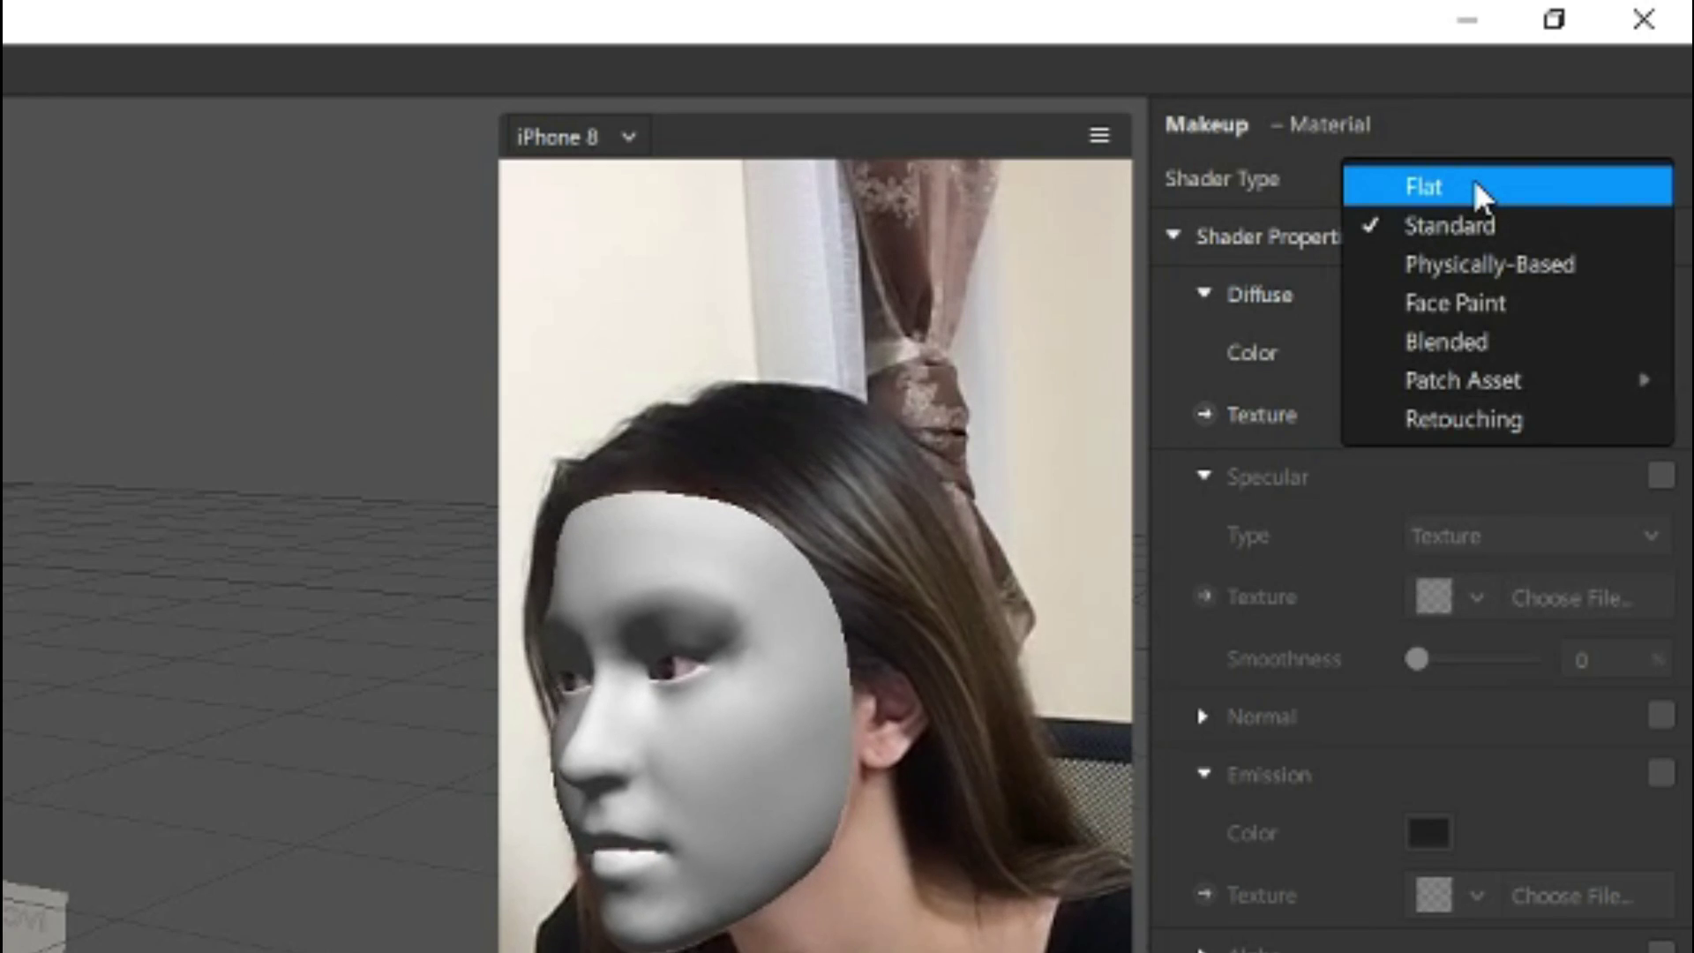
click(1508, 304)
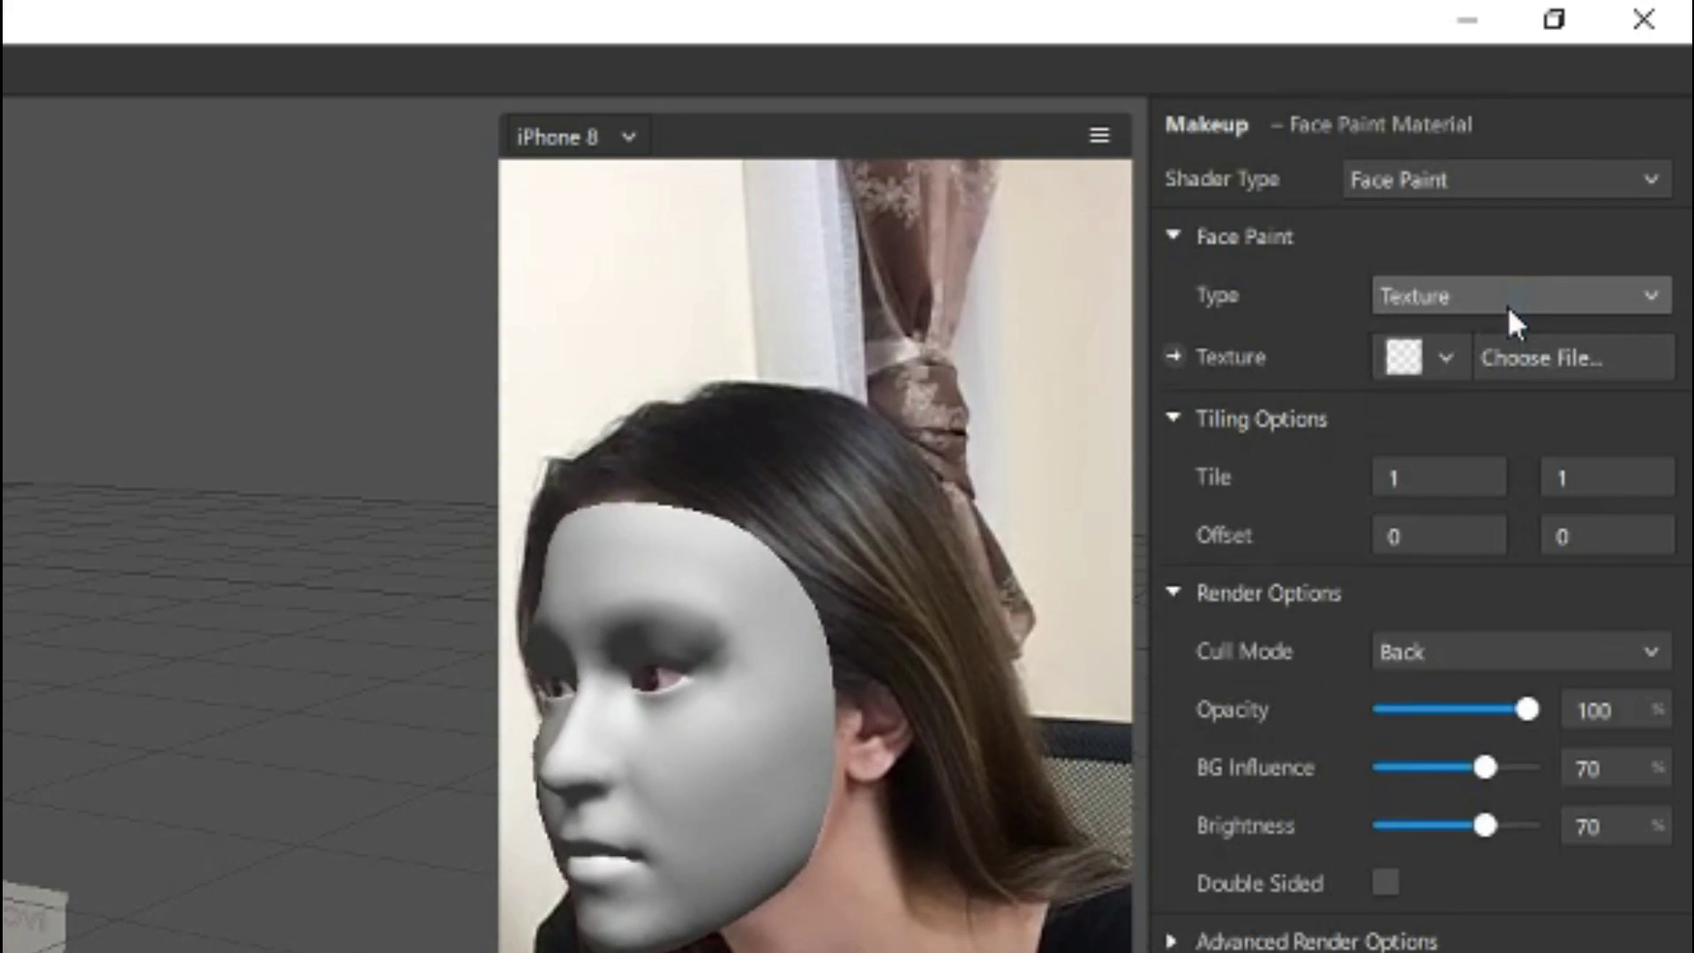
Step: Import Butterfly Face Tatt from the desktop's FaceAssets Textures folder as the Makeup material's texture and set the material's opacity to 70%
click(1432, 360)
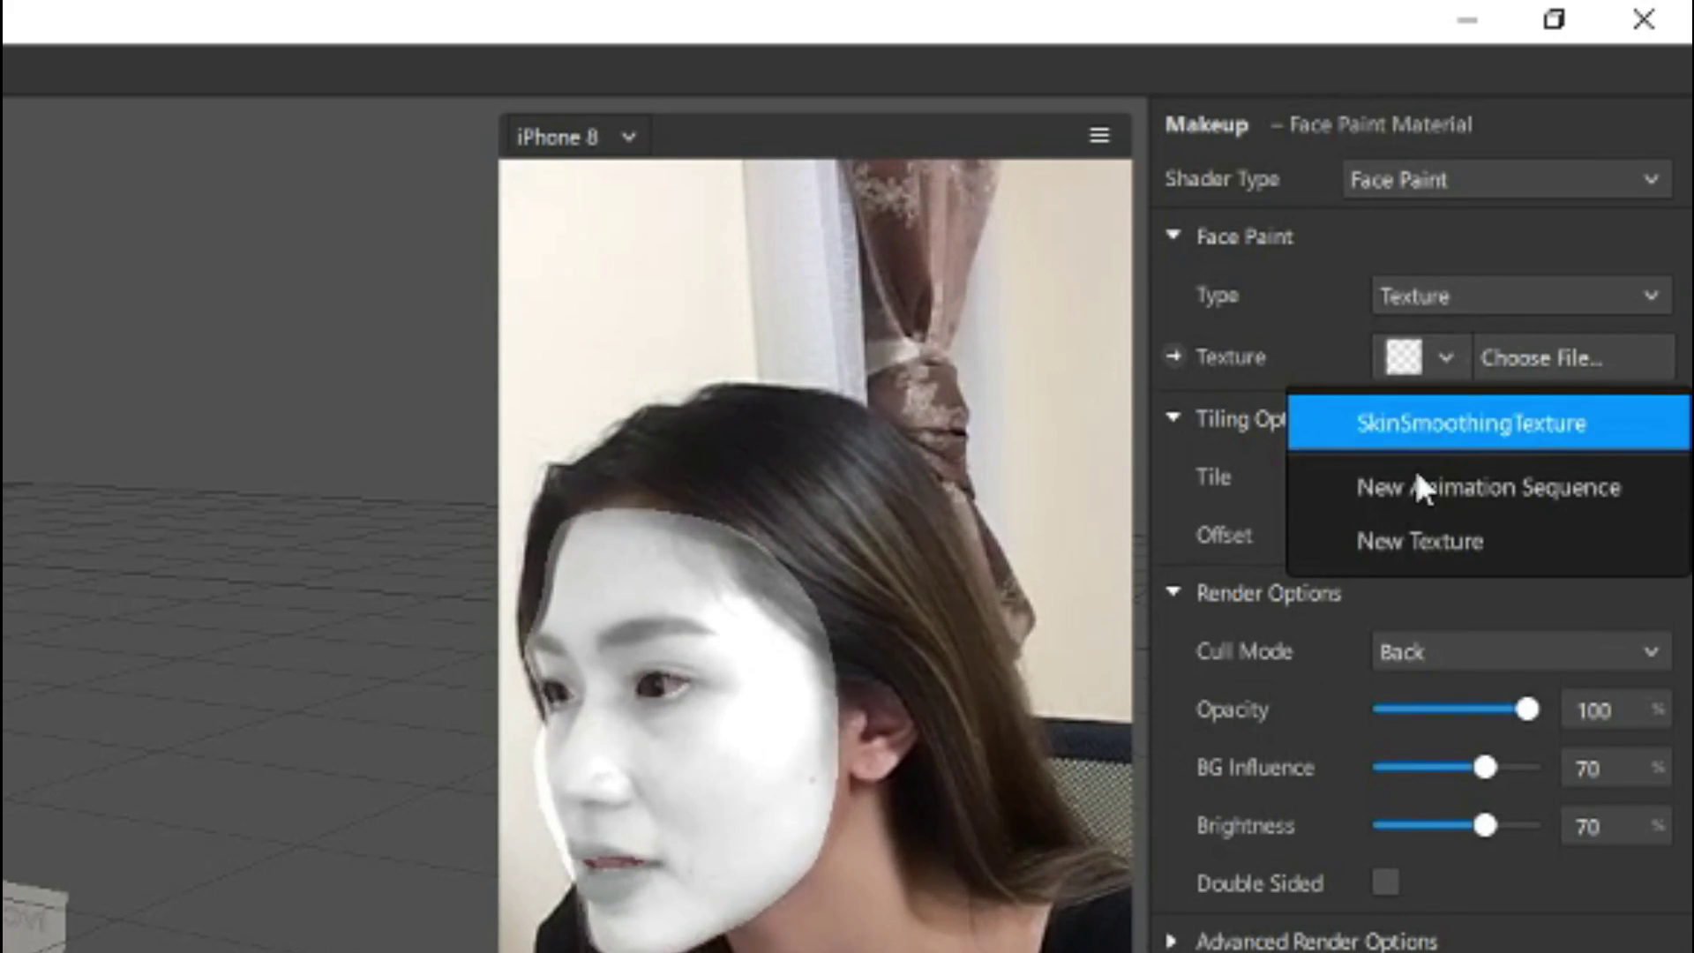
click(1417, 541)
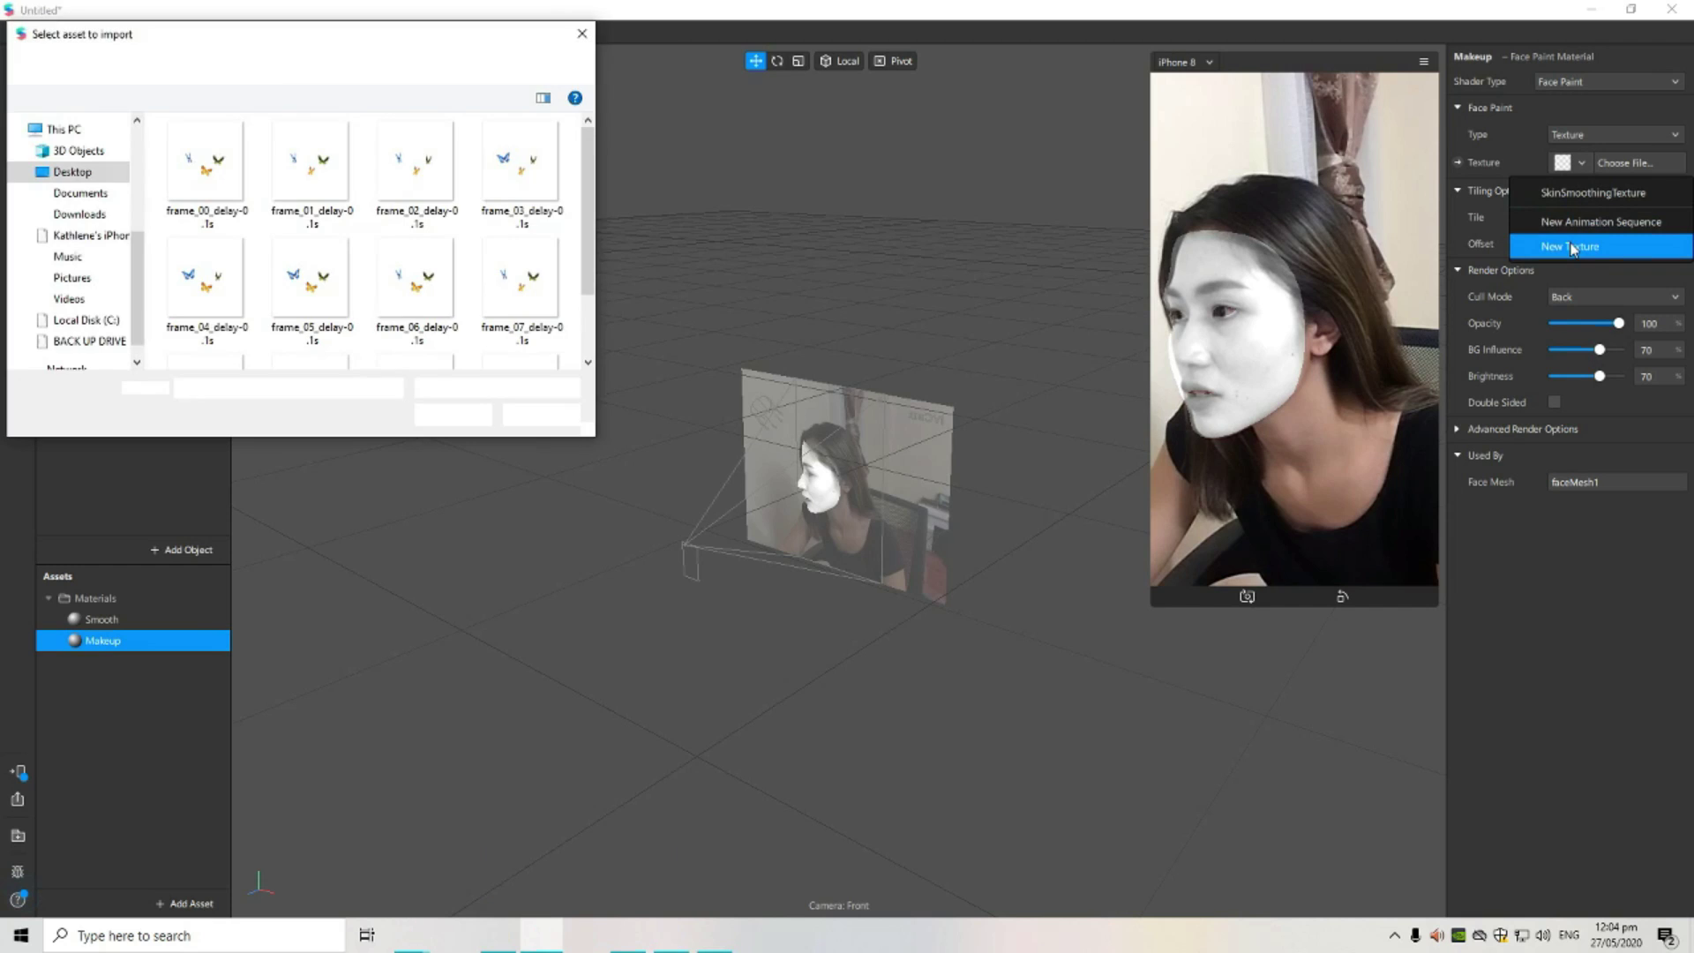
click(108, 173)
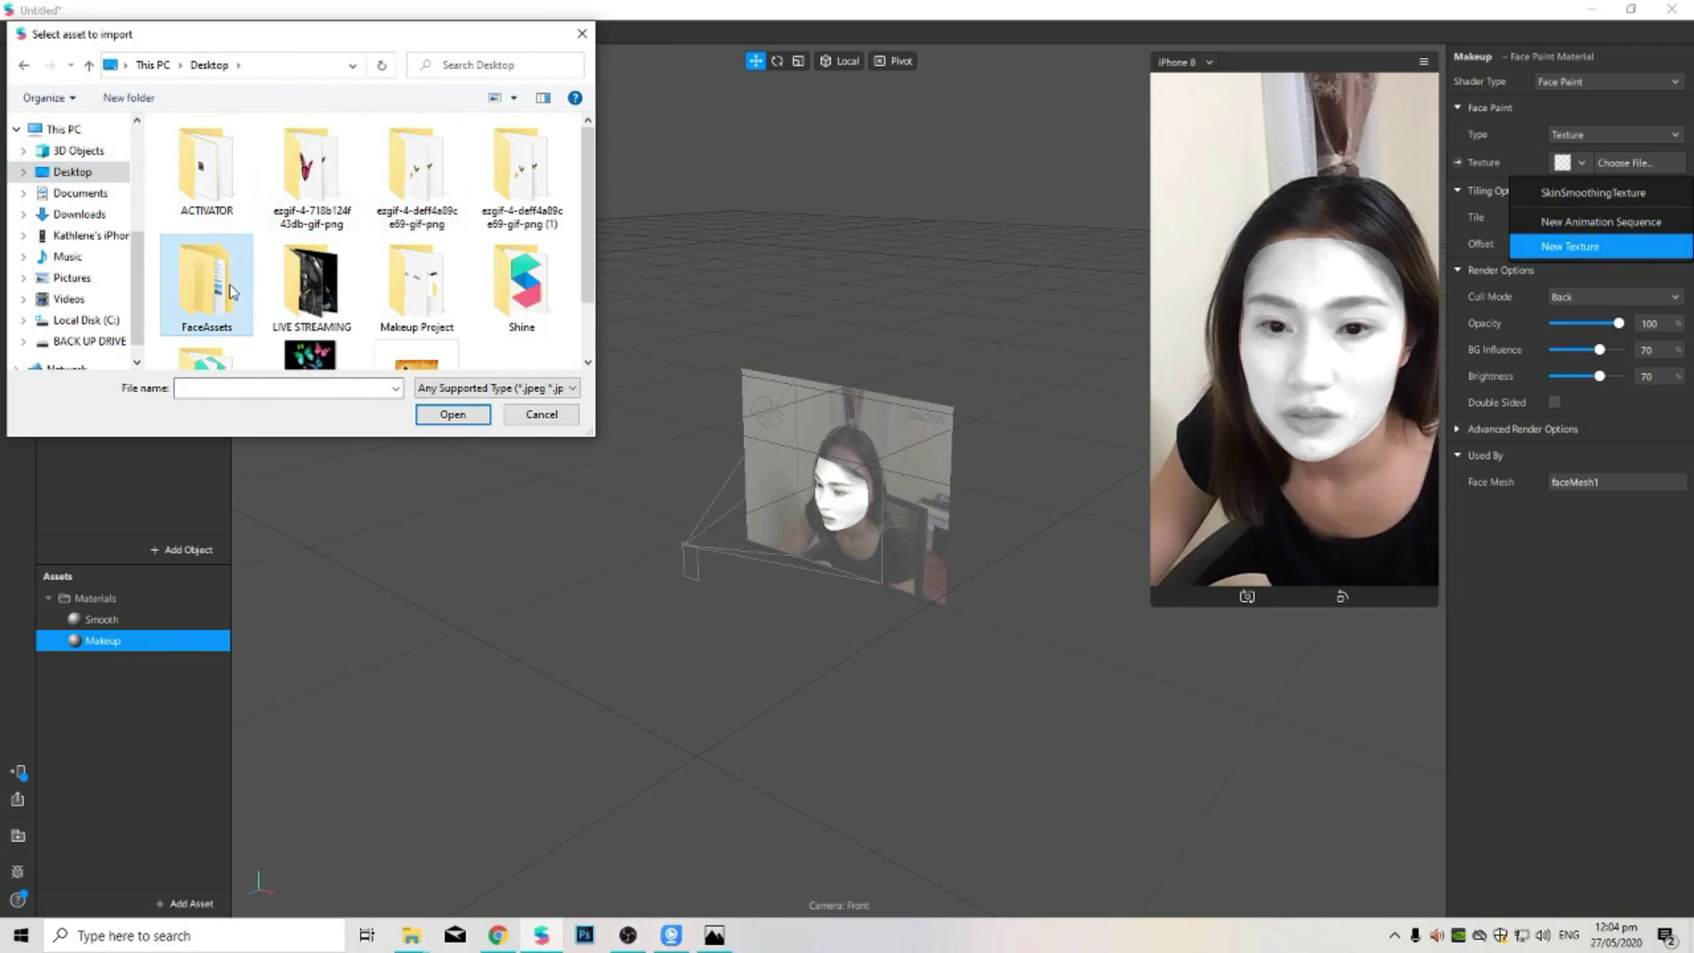
double_click(233, 291)
double_click(230, 173)
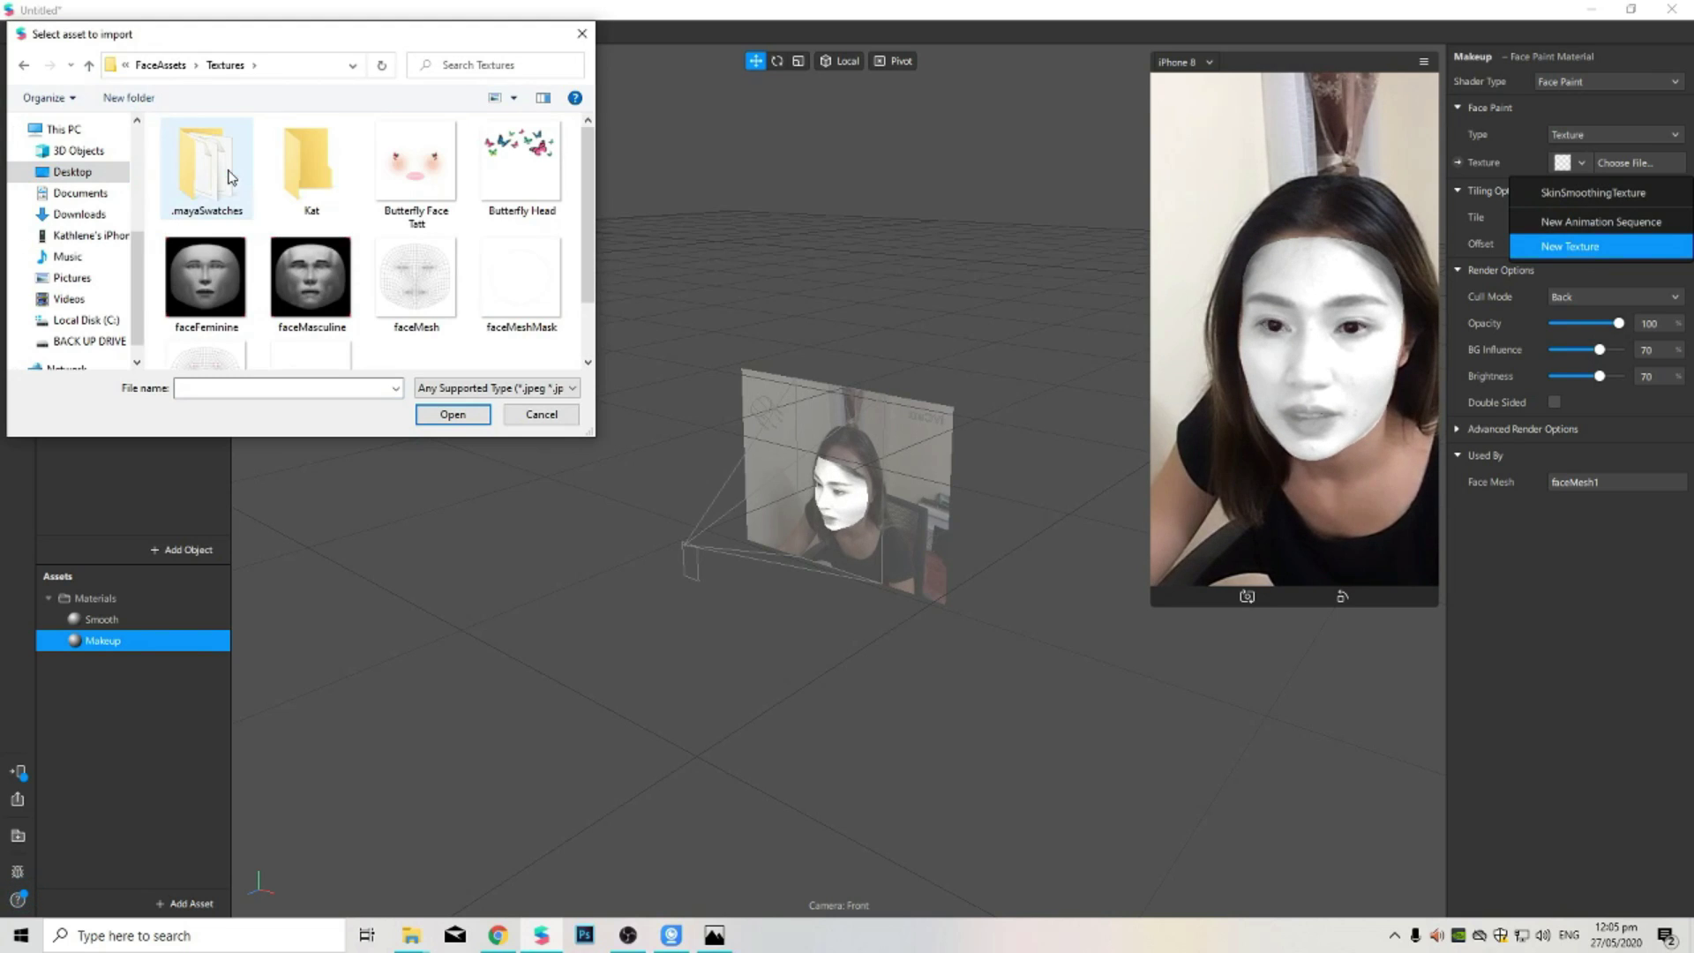
double_click(426, 198)
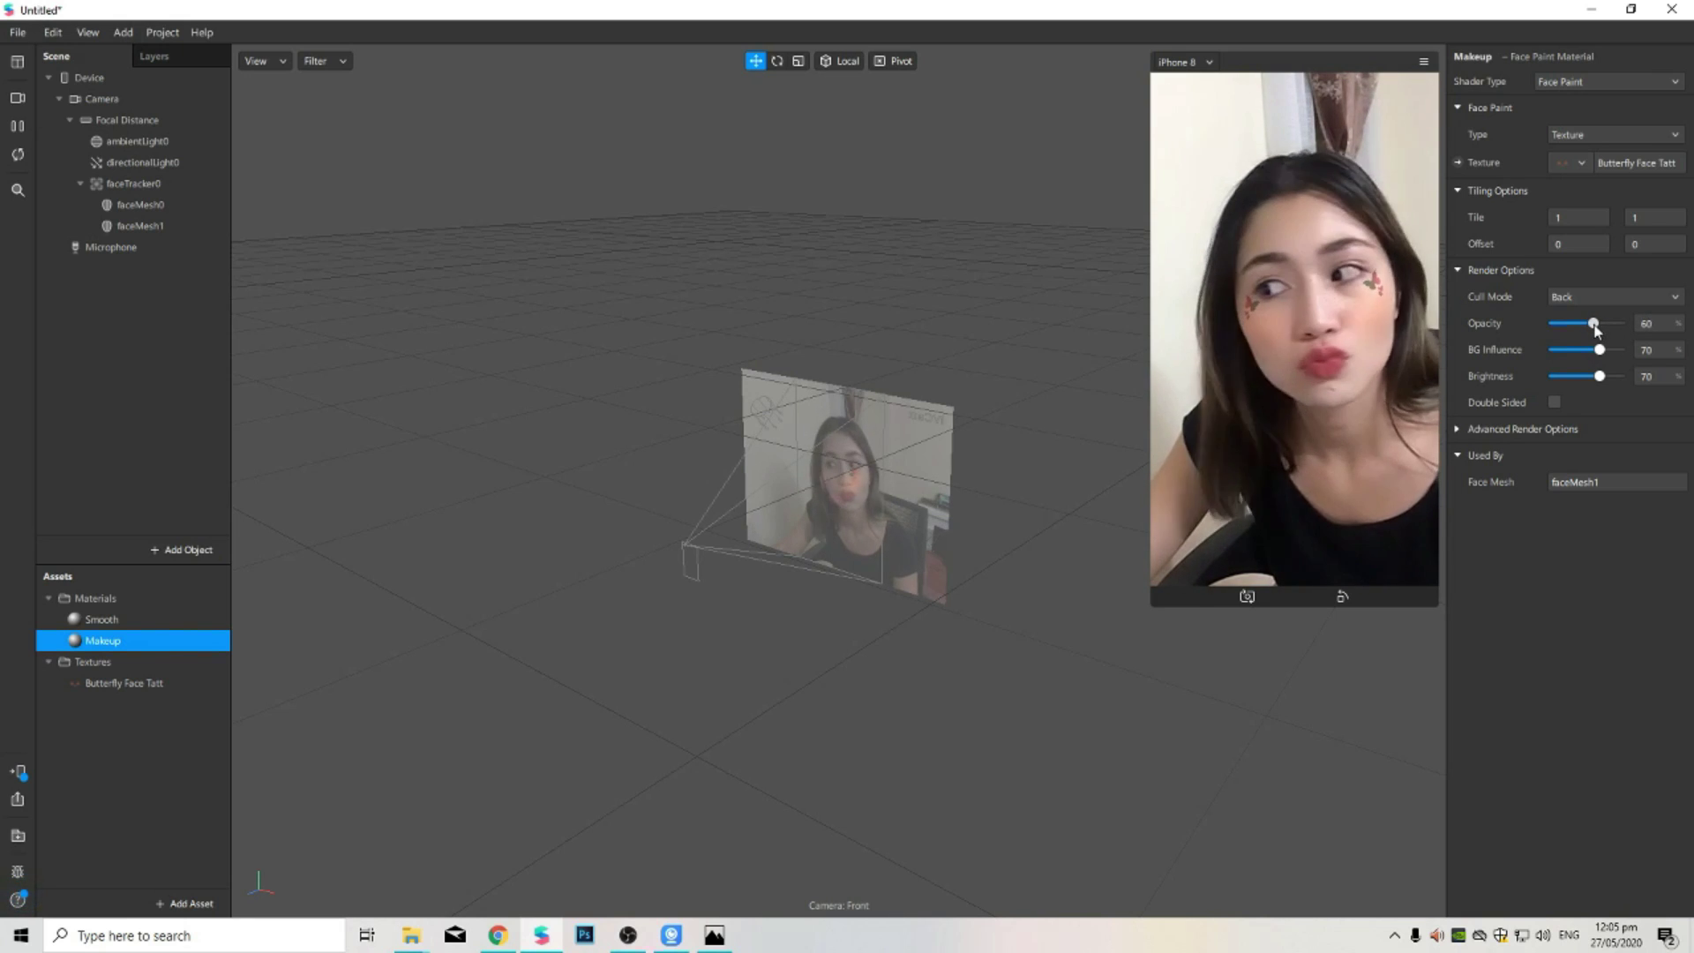
drag(1594, 328, 1600, 328)
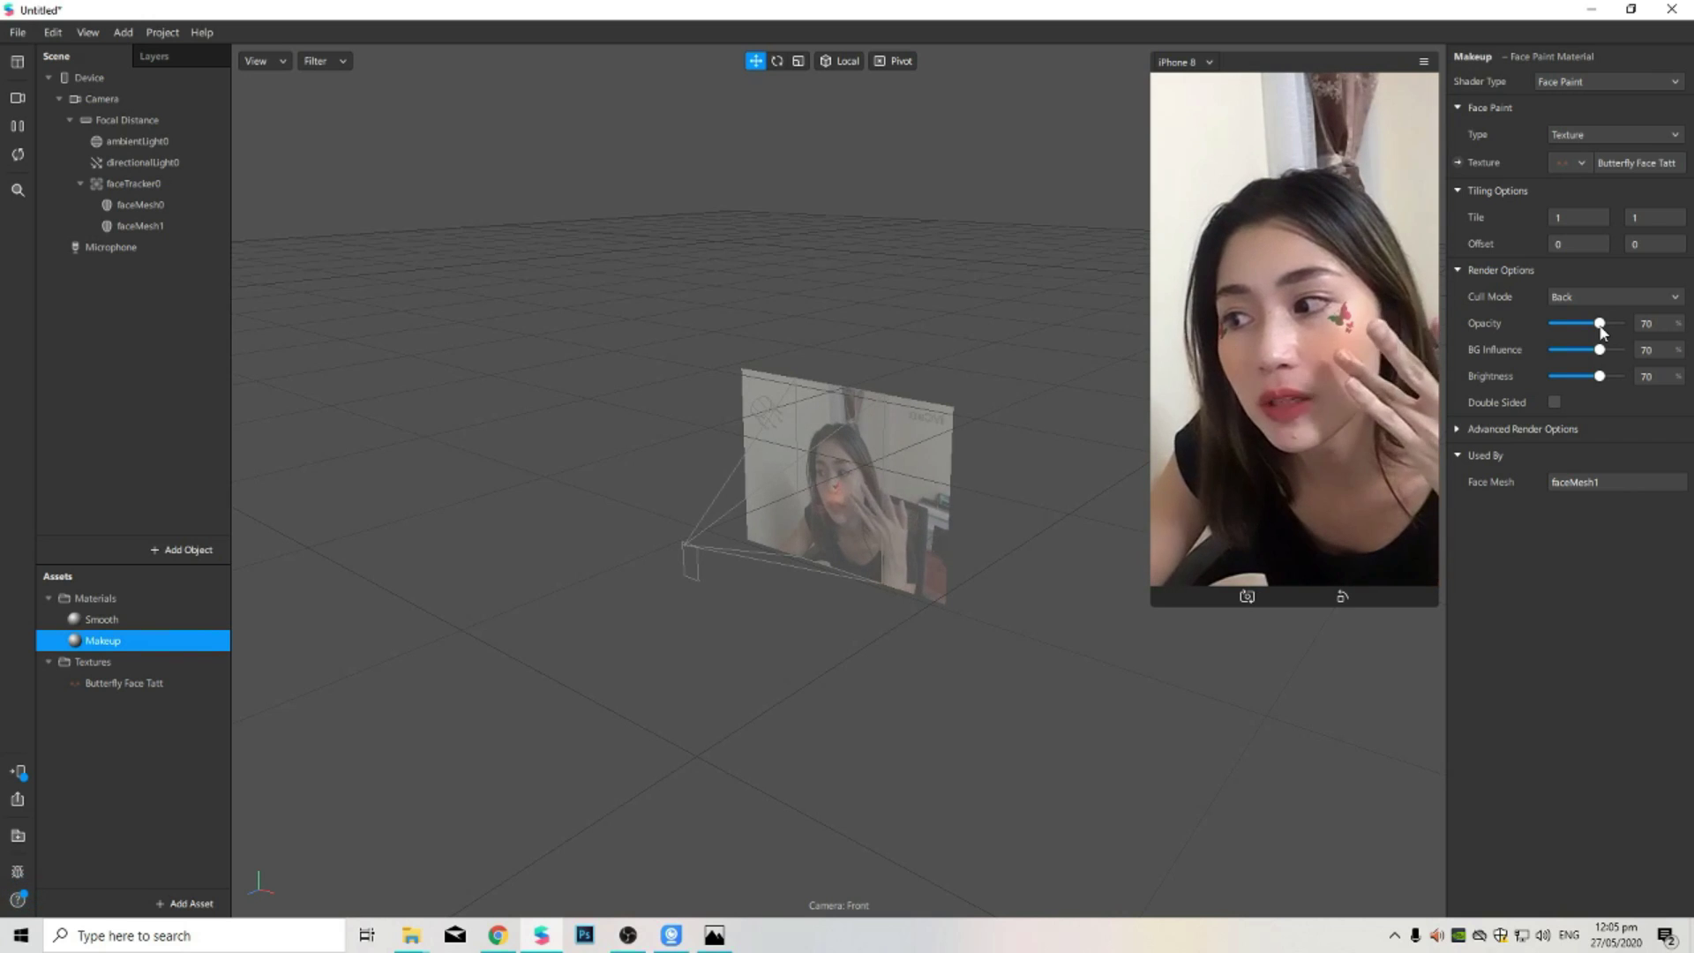
Step: Add a Plane under faceTracker0
click(472, 345)
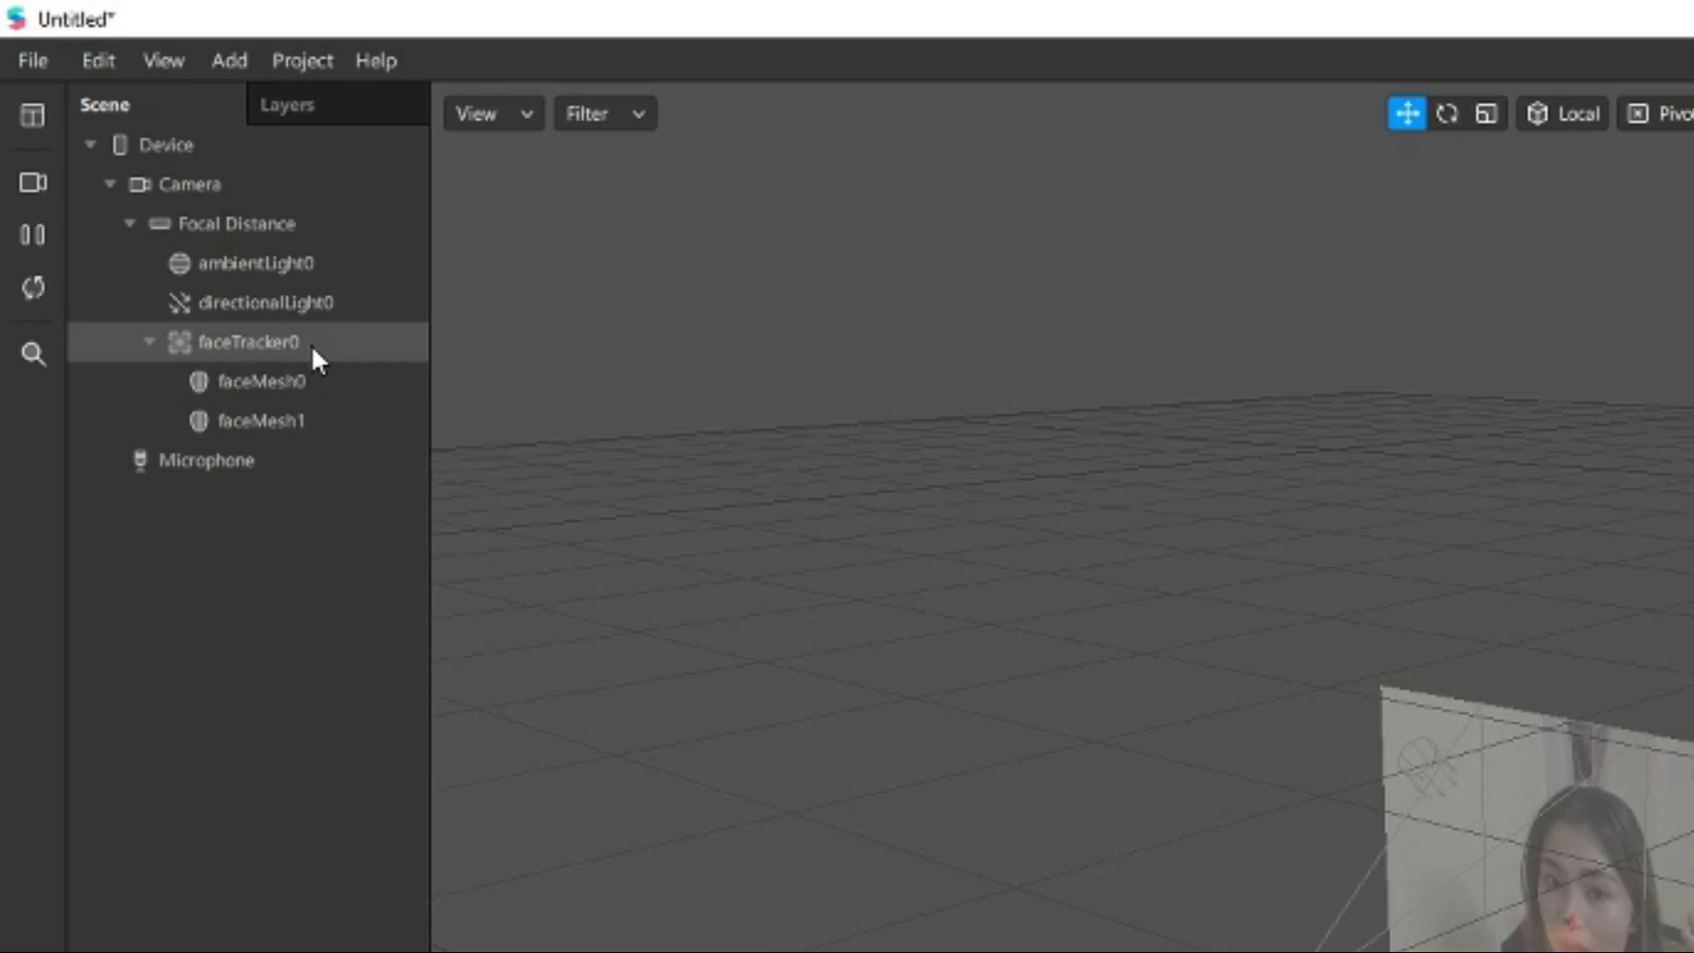
click(166, 184)
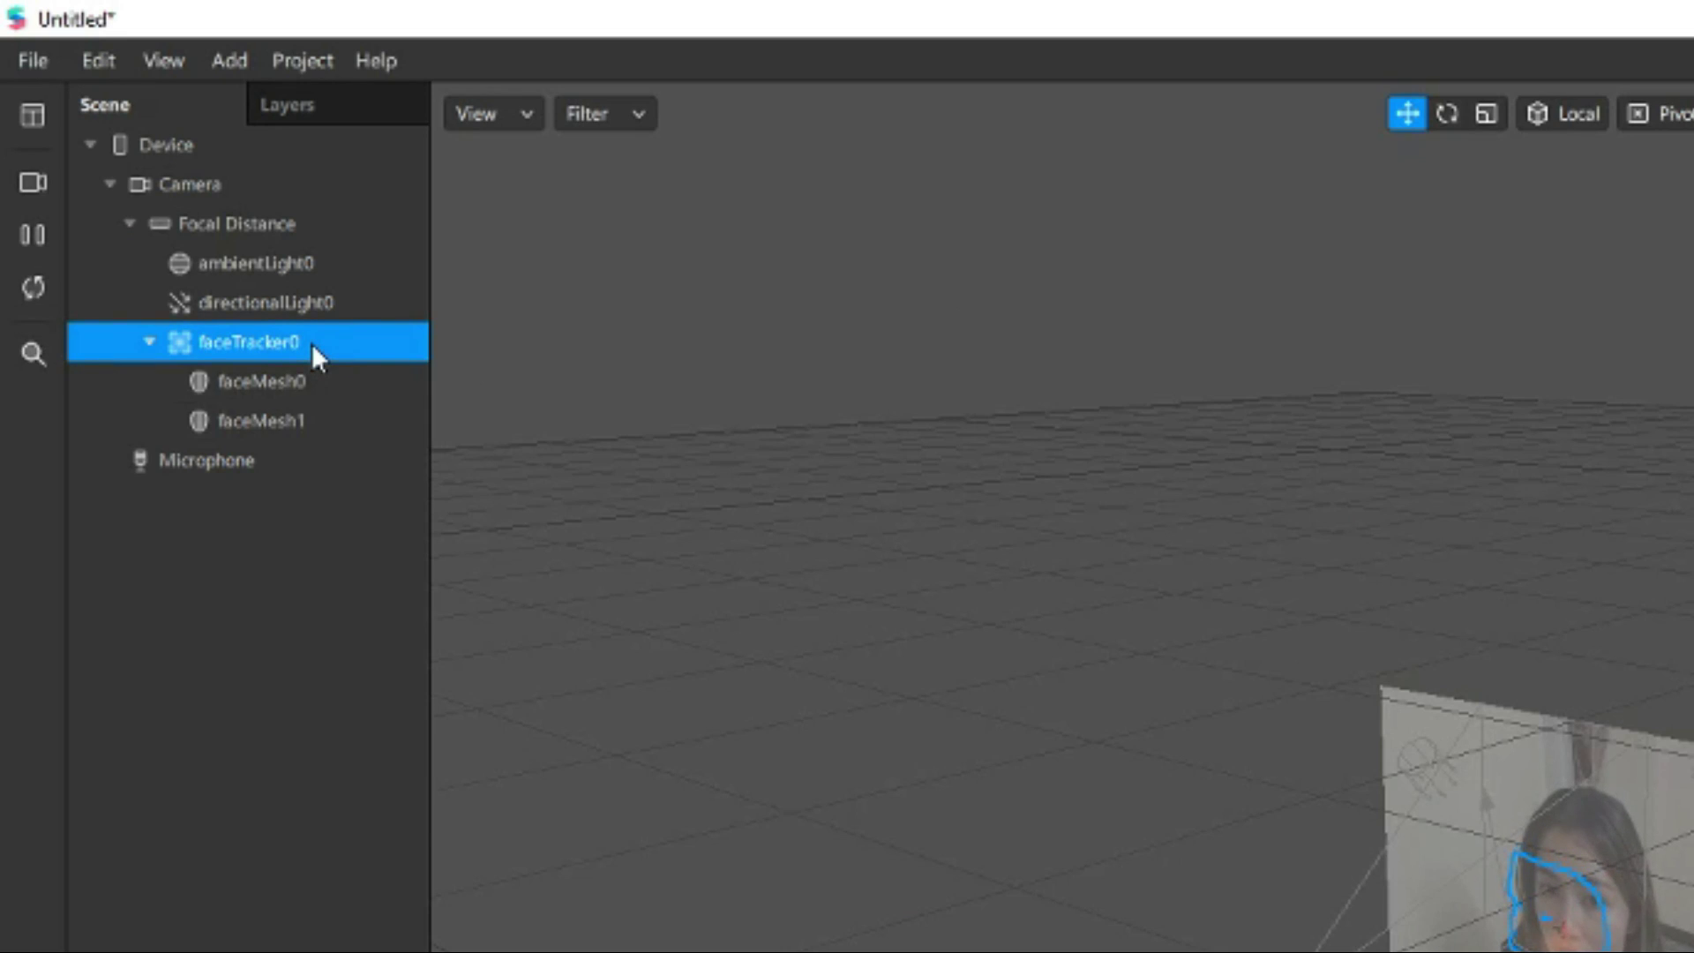
right_click(166, 184)
mouse_move(389, 374)
click(731, 583)
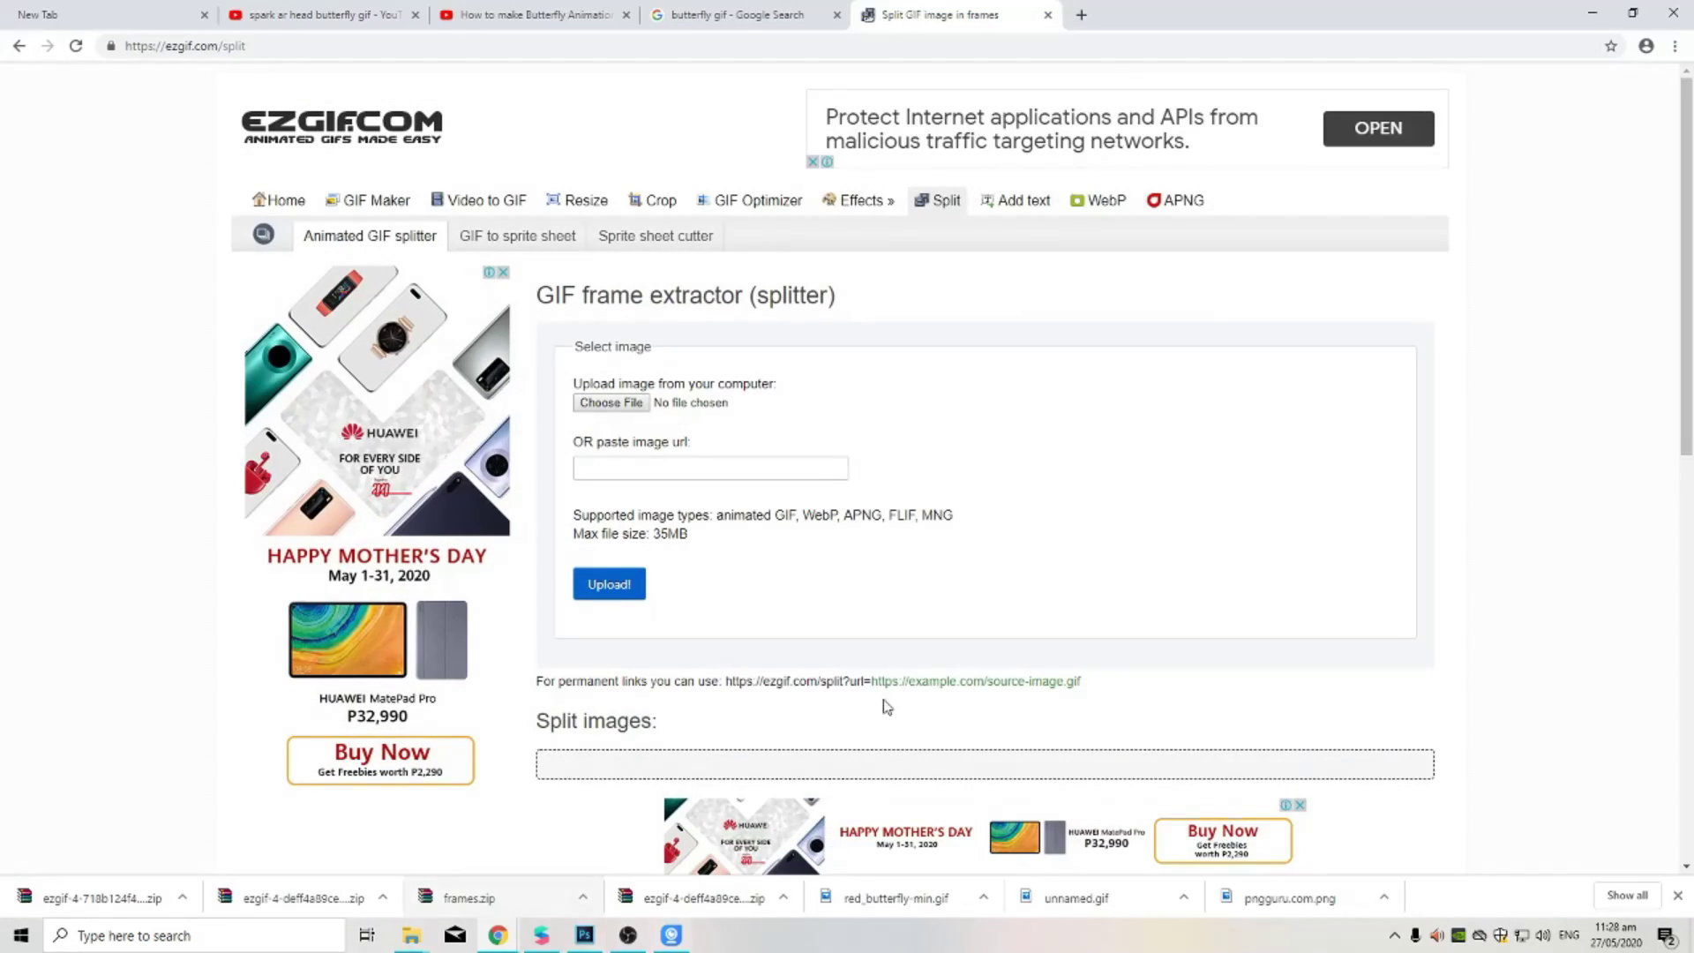
Step: In the browser, upload the butterfly GIF named unnamed from the desktop to the ezgif GIF frame splitter
click(617, 402)
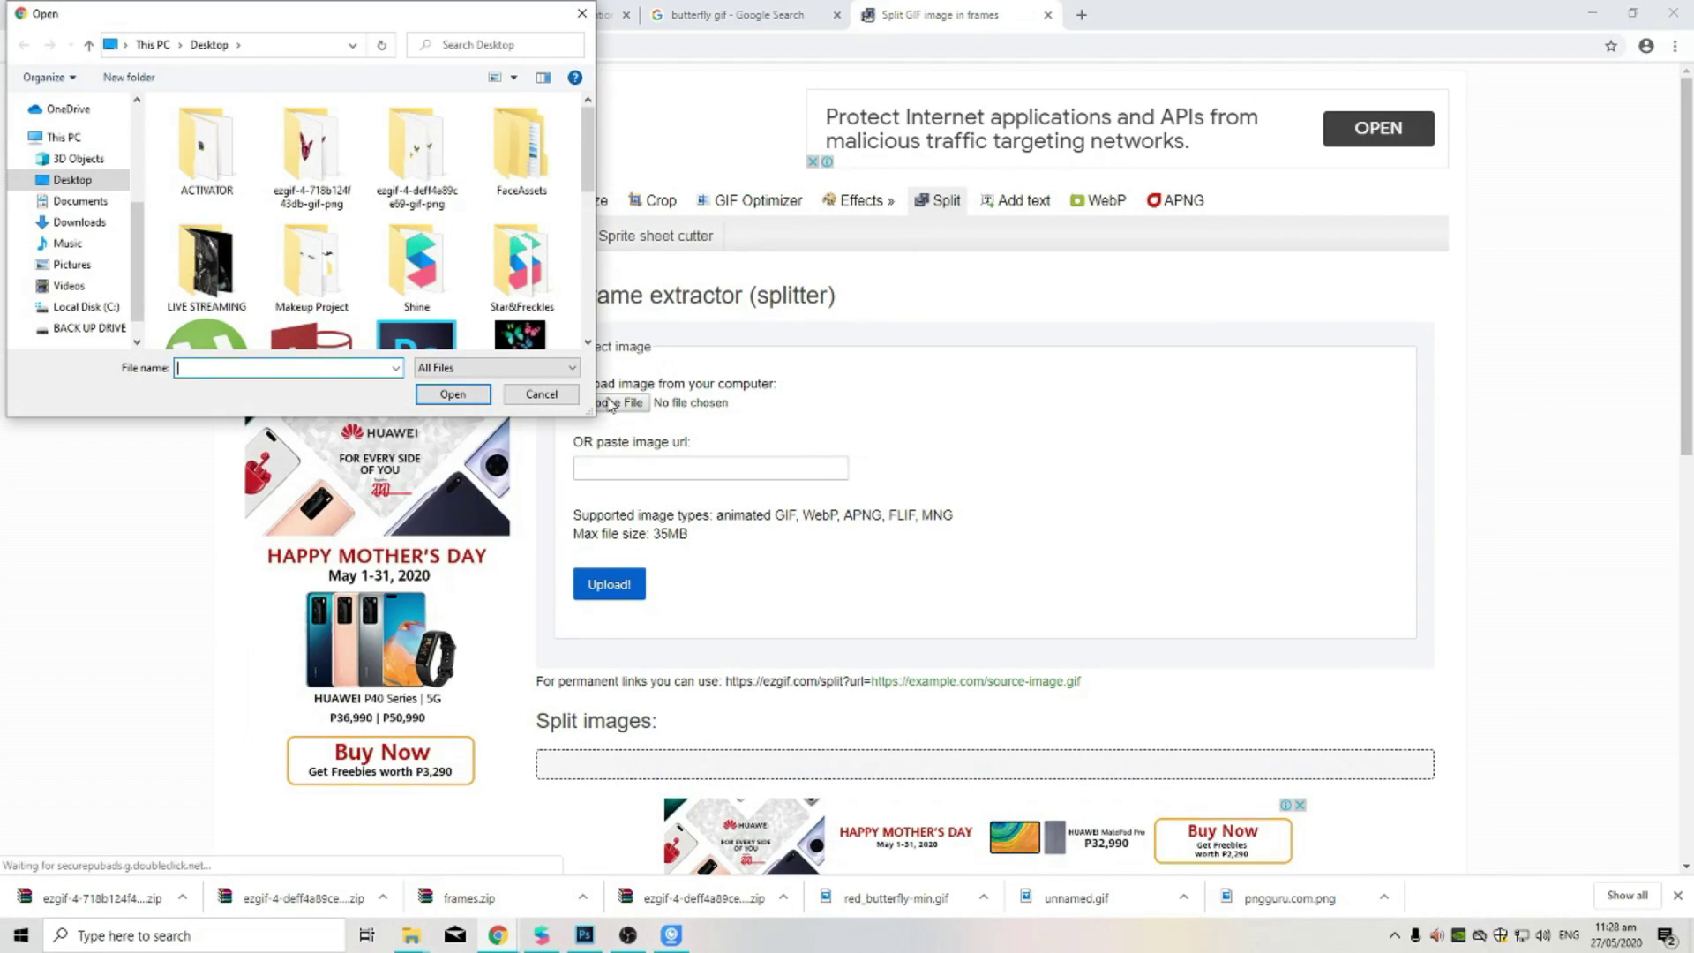
scroll(362, 220, down, 5)
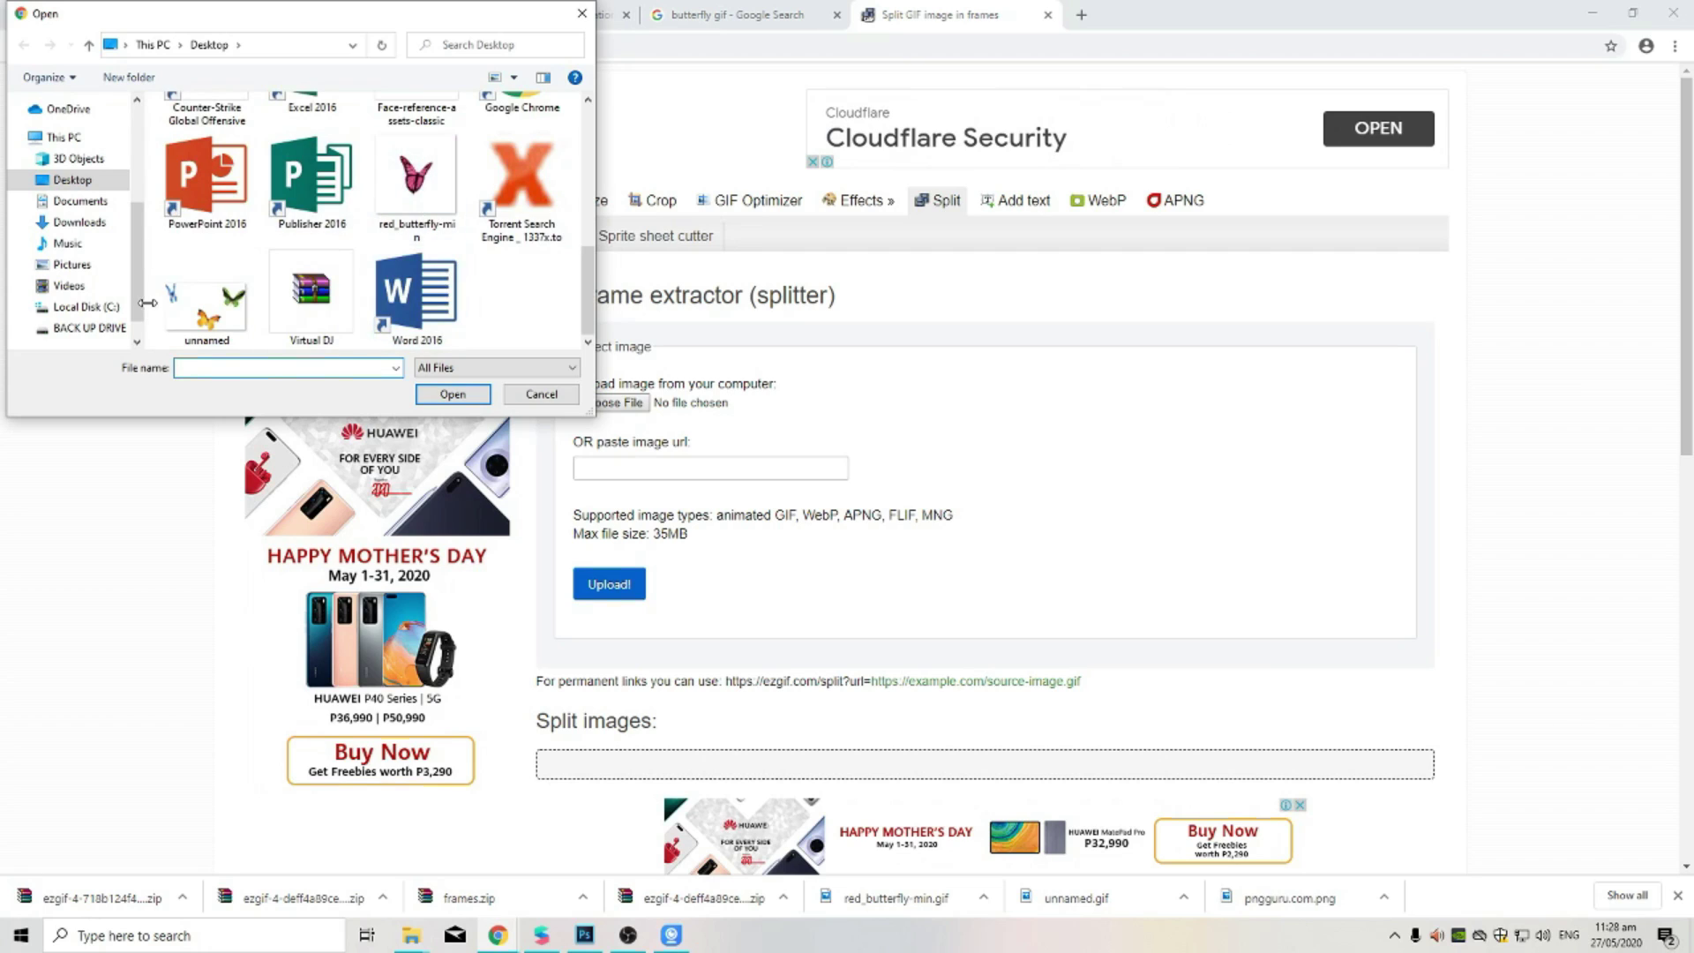
double_click(207, 292)
click(609, 585)
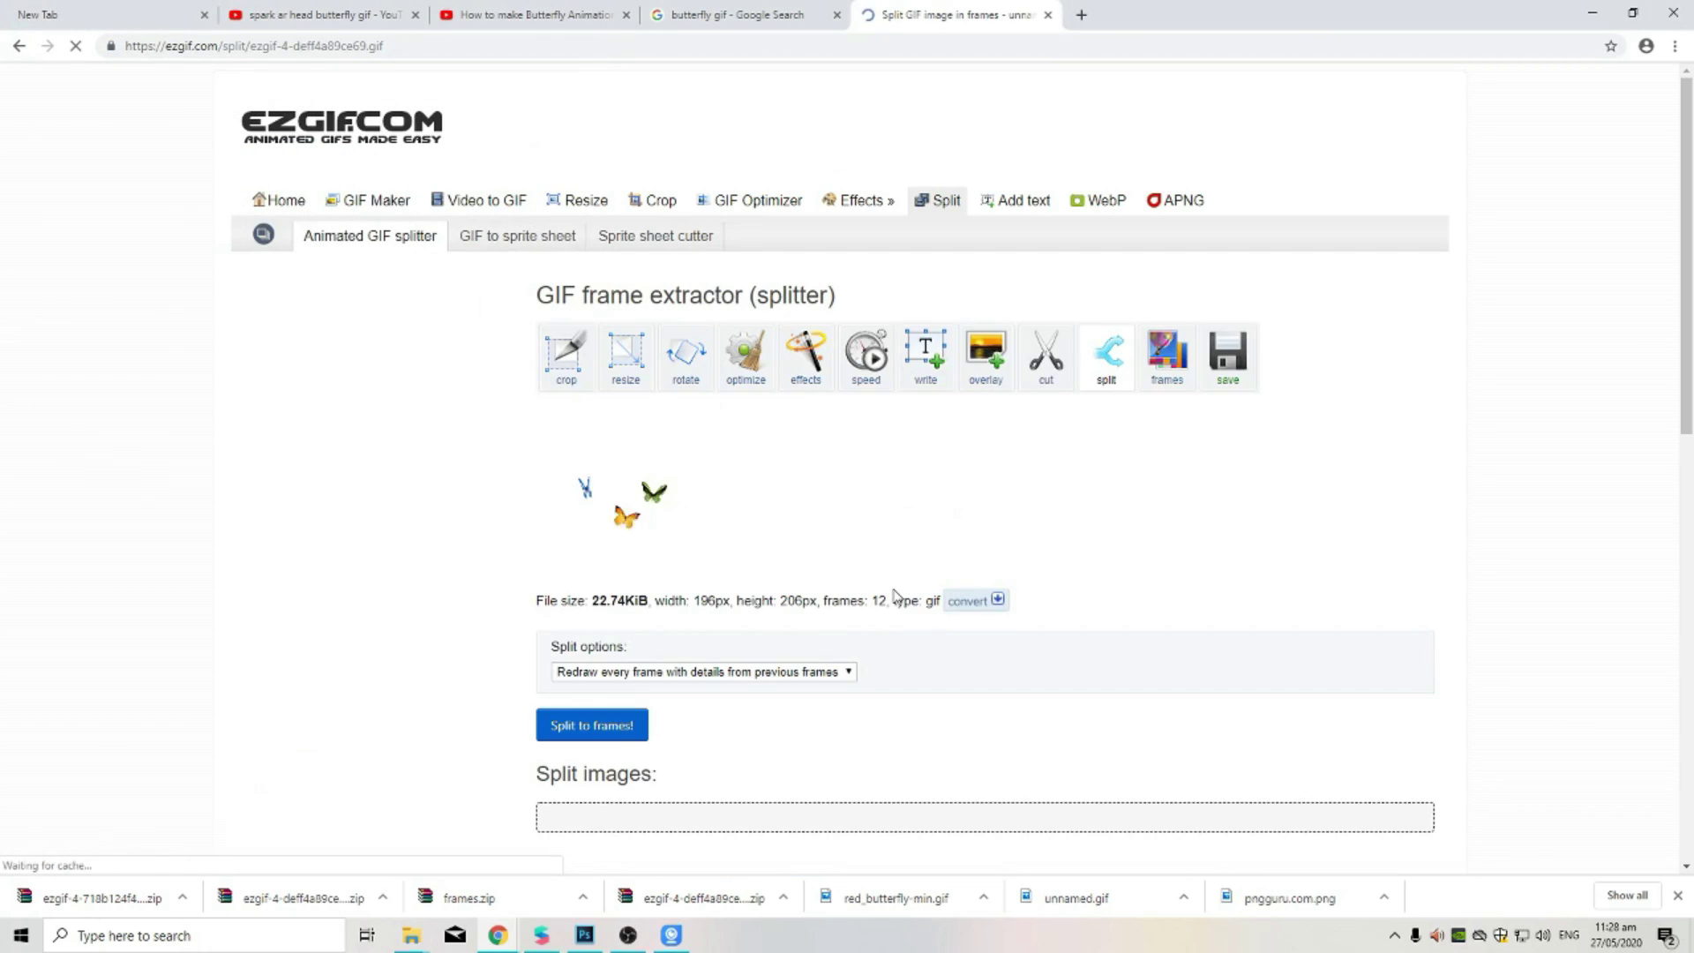
Step: Split the butterfly GIF into frames with images output in PNG format and download the frames as a ZIP
click(680, 671)
click(636, 717)
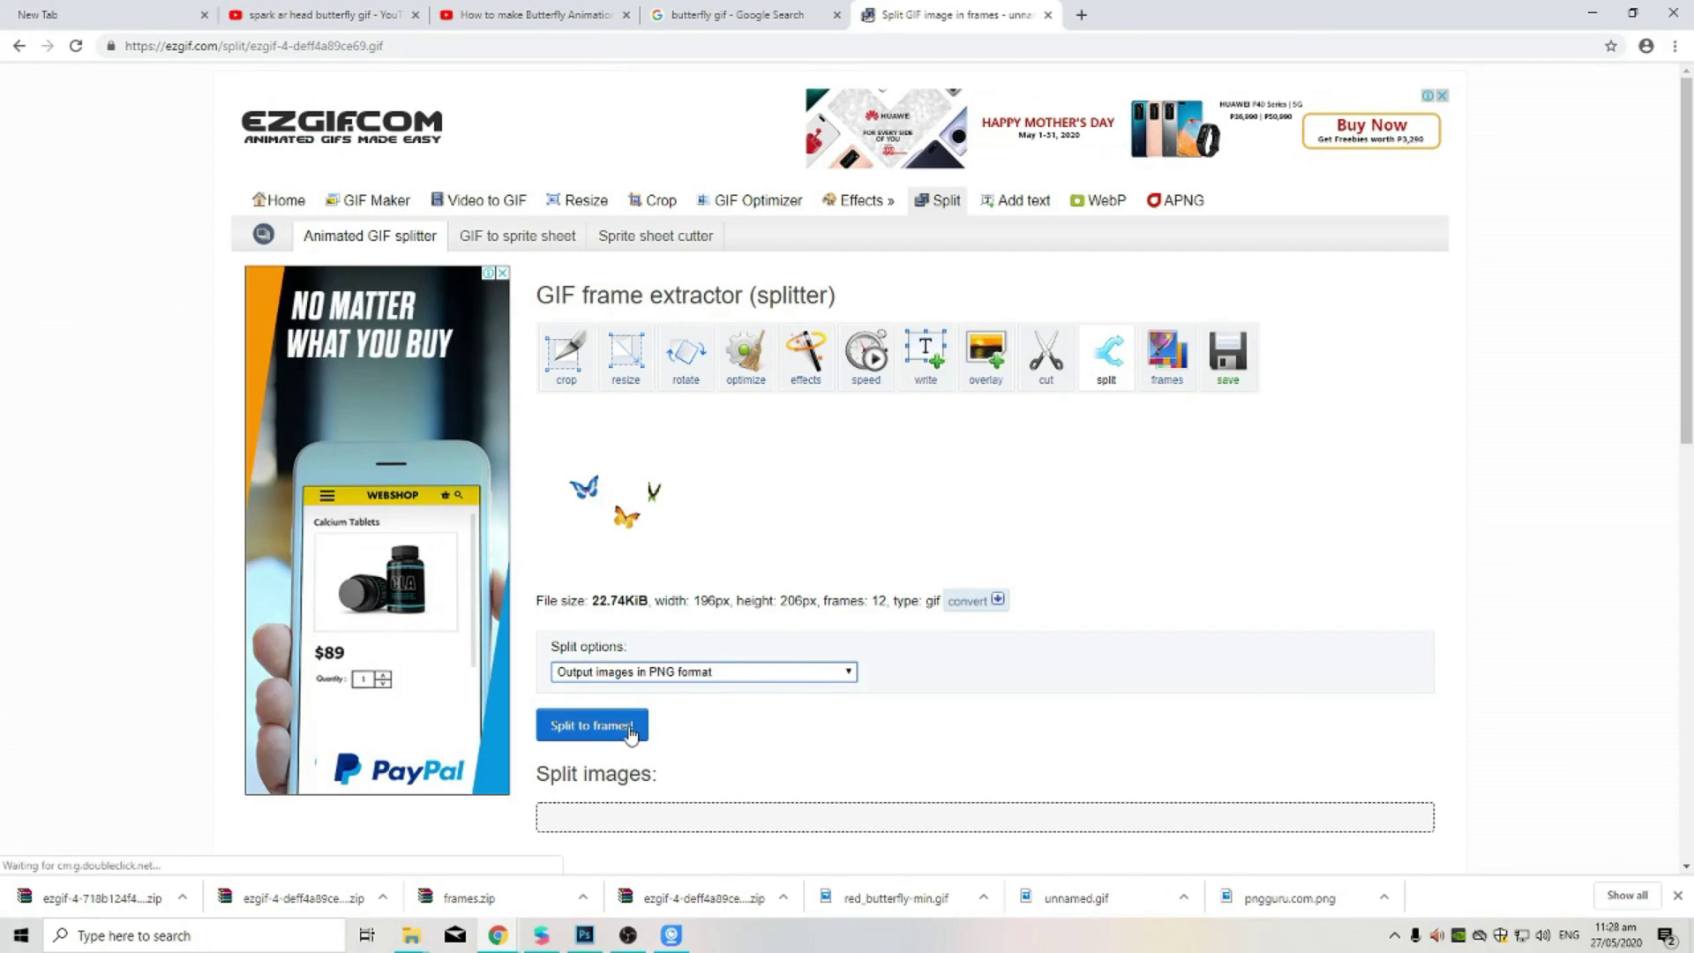
click(593, 725)
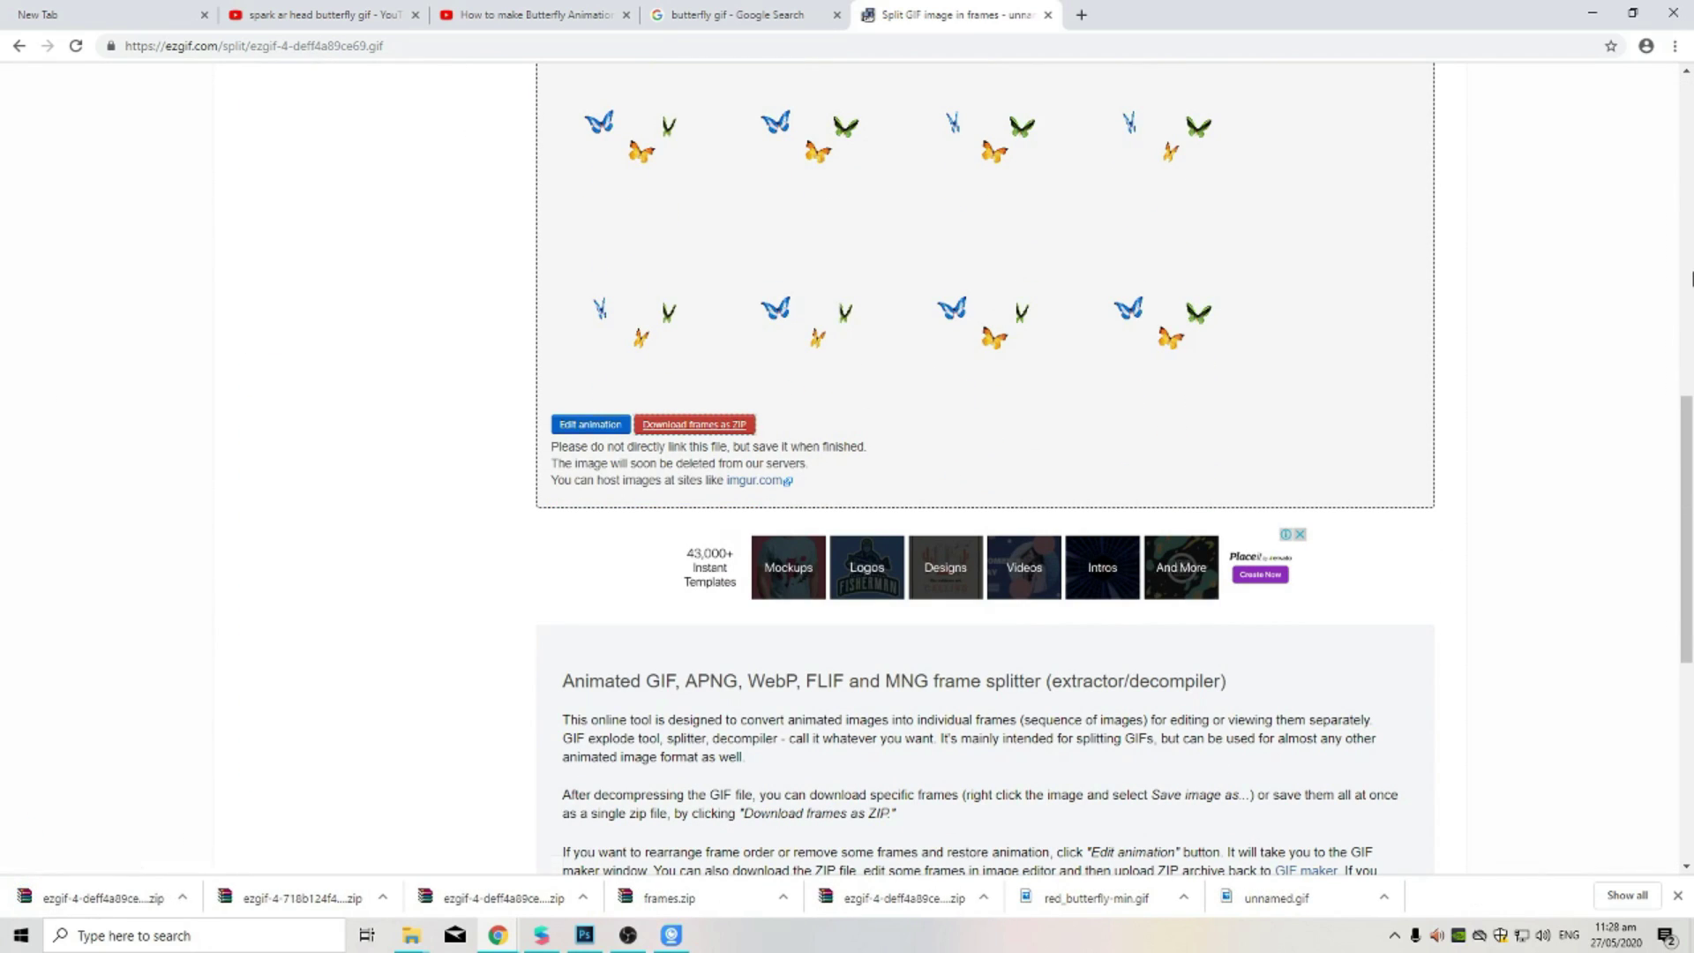
Step: Locate the downloaded frames archive and extract it into the folder ezgif-4-deff4a89ce69-gif-png (1) on the desktop
click(181, 898)
click(203, 839)
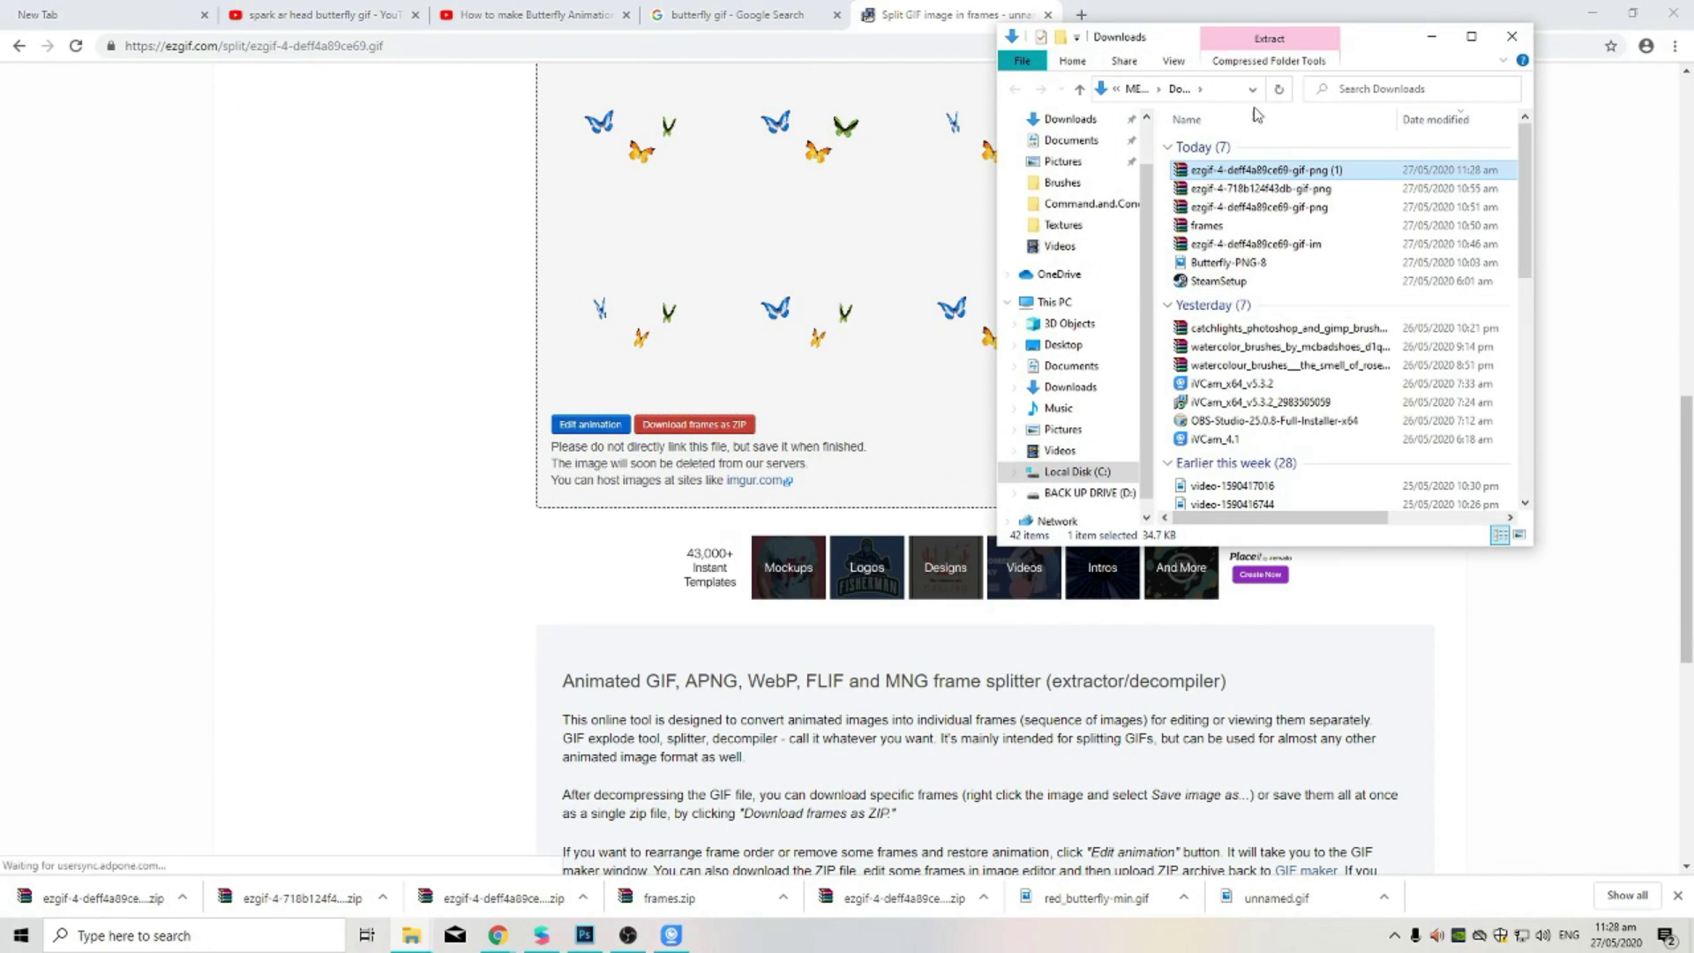
right_click(1238, 170)
click(1275, 223)
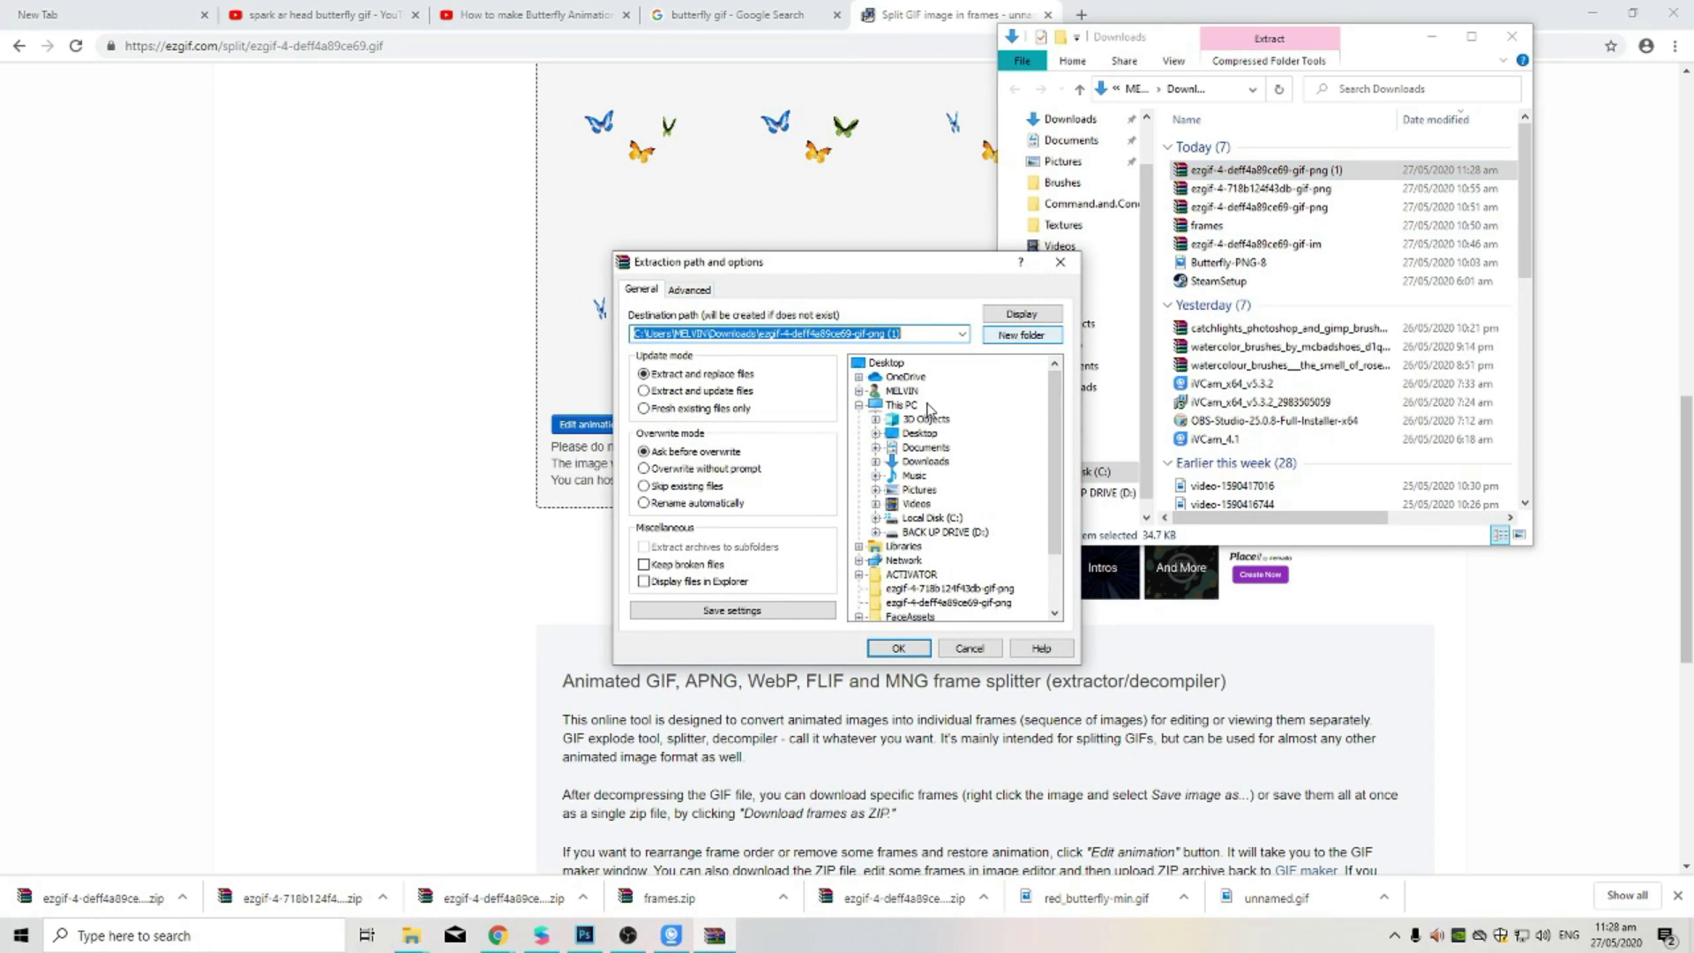
click(887, 363)
click(1013, 337)
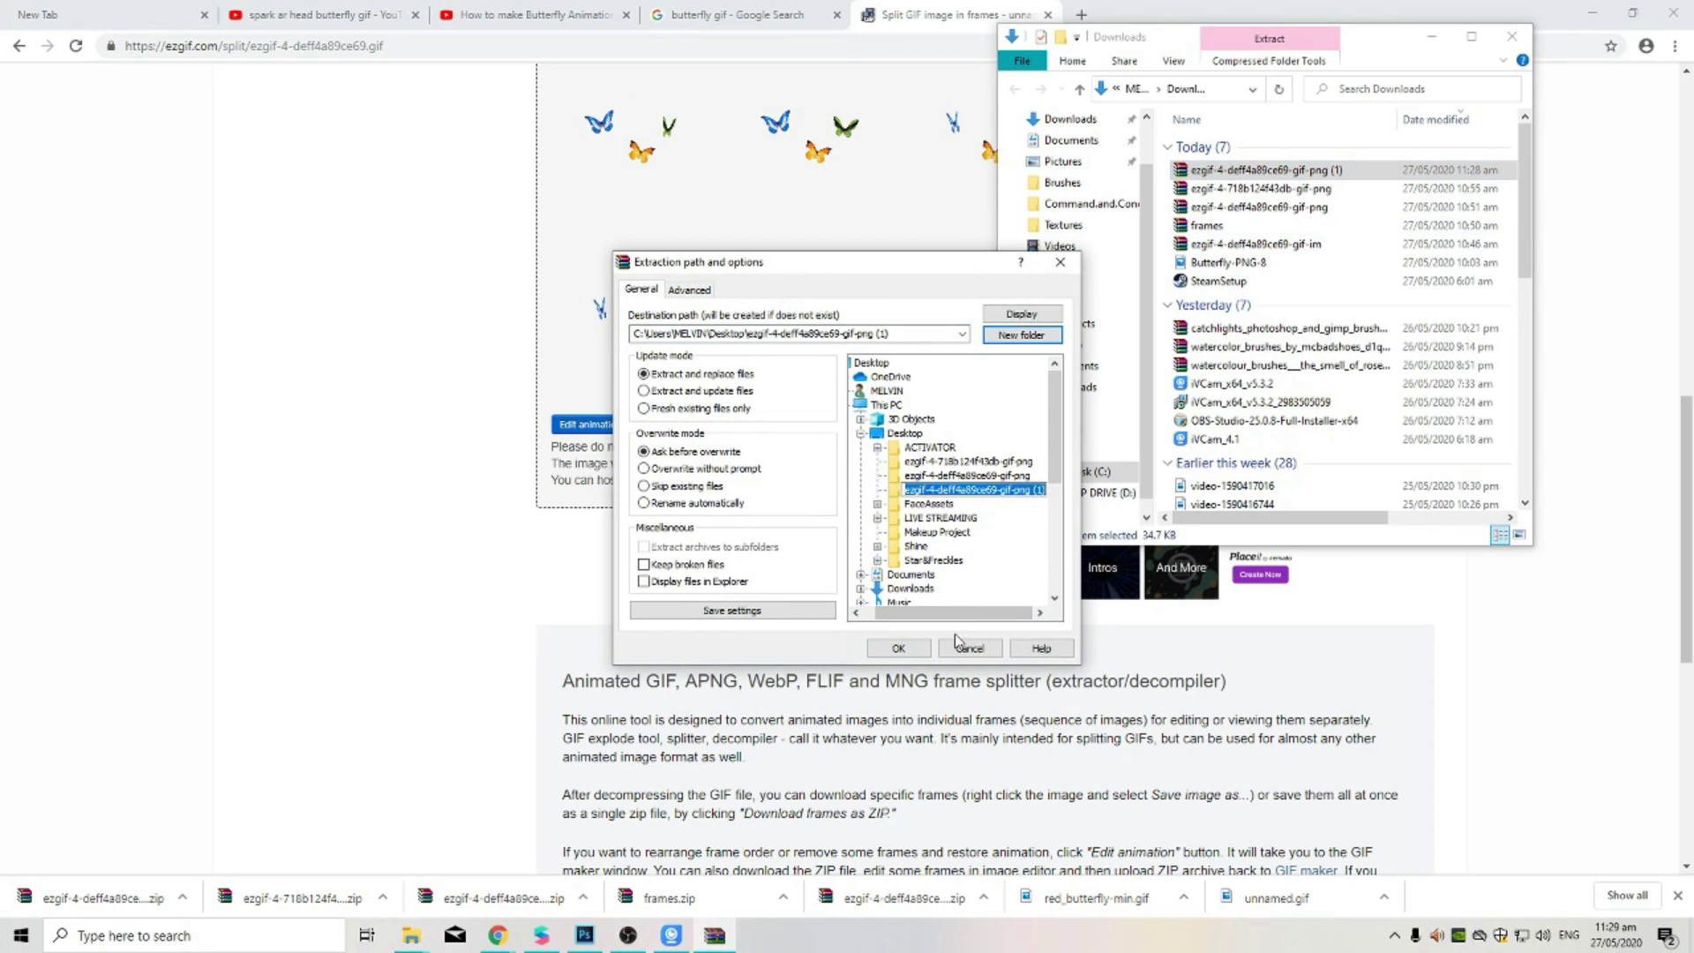
click(898, 648)
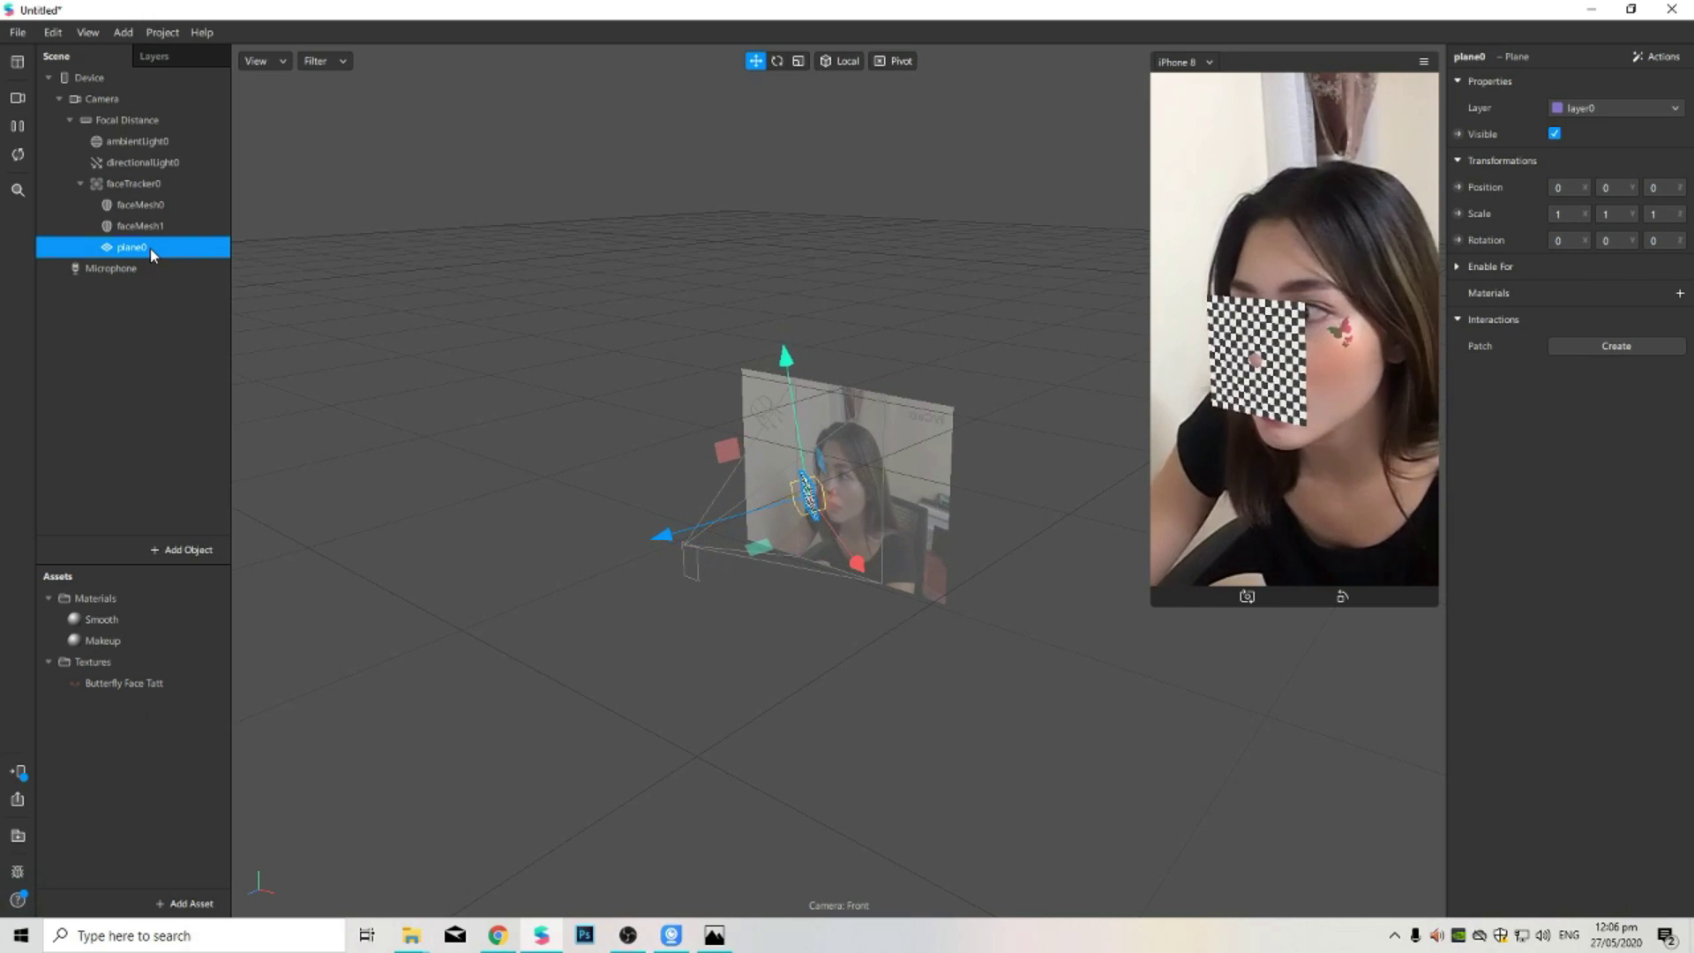
Step: Create a new material for plane0 and rename it Head
click(1679, 293)
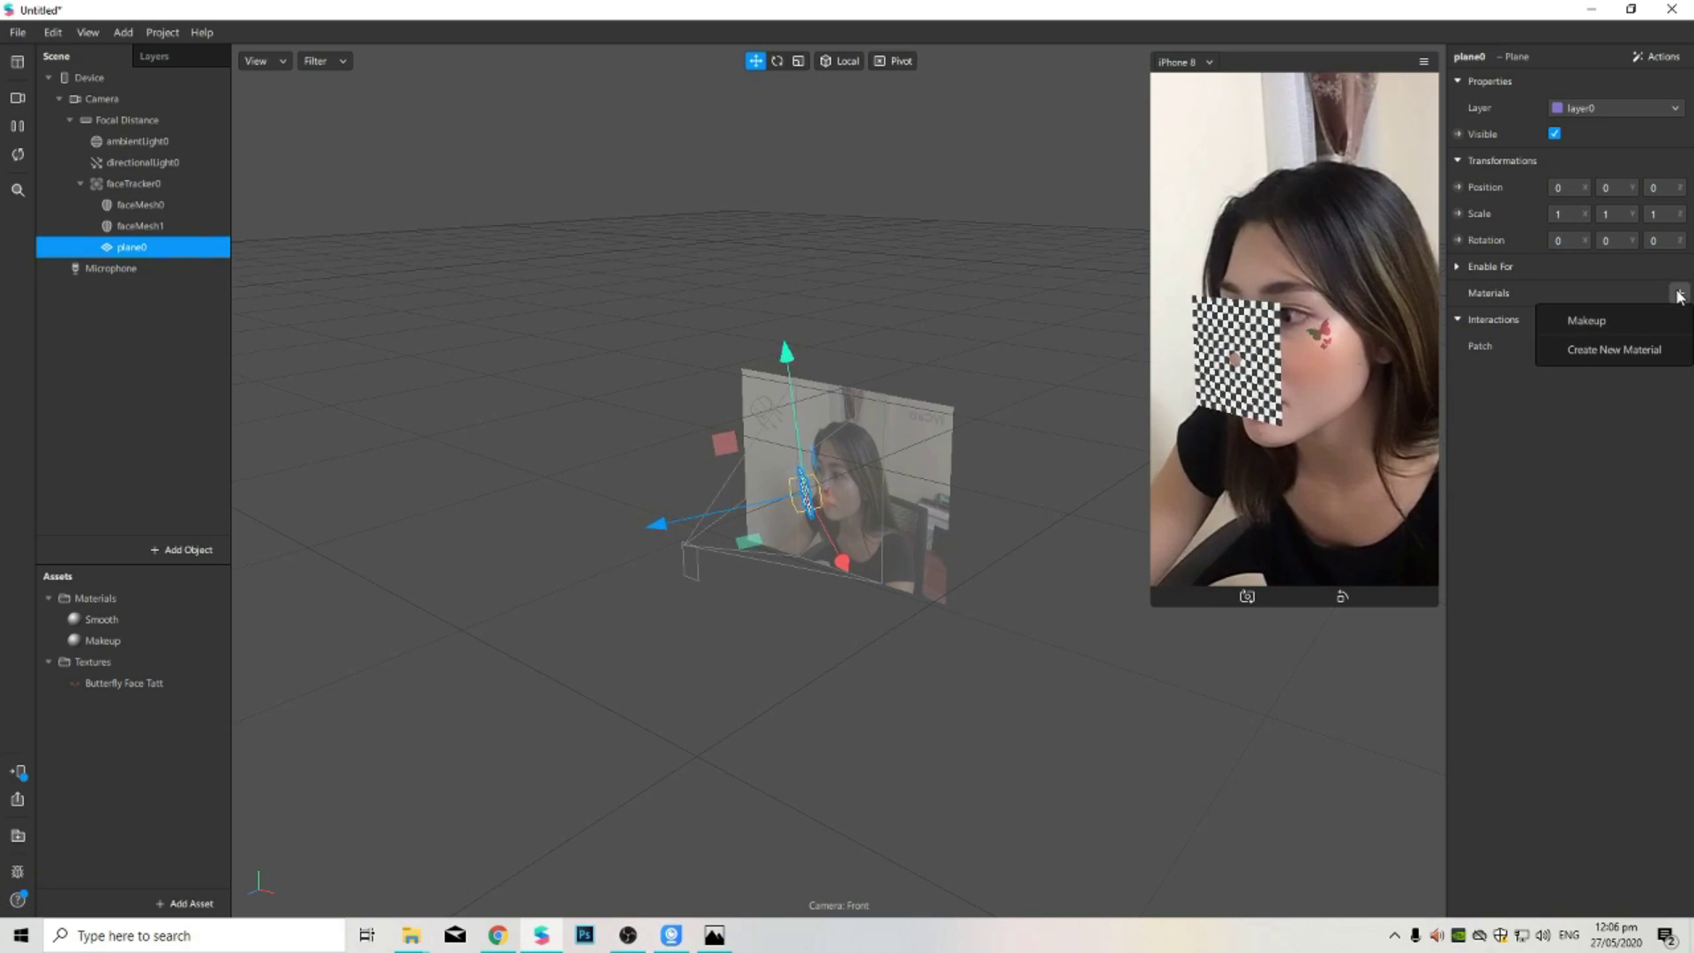
click(1632, 349)
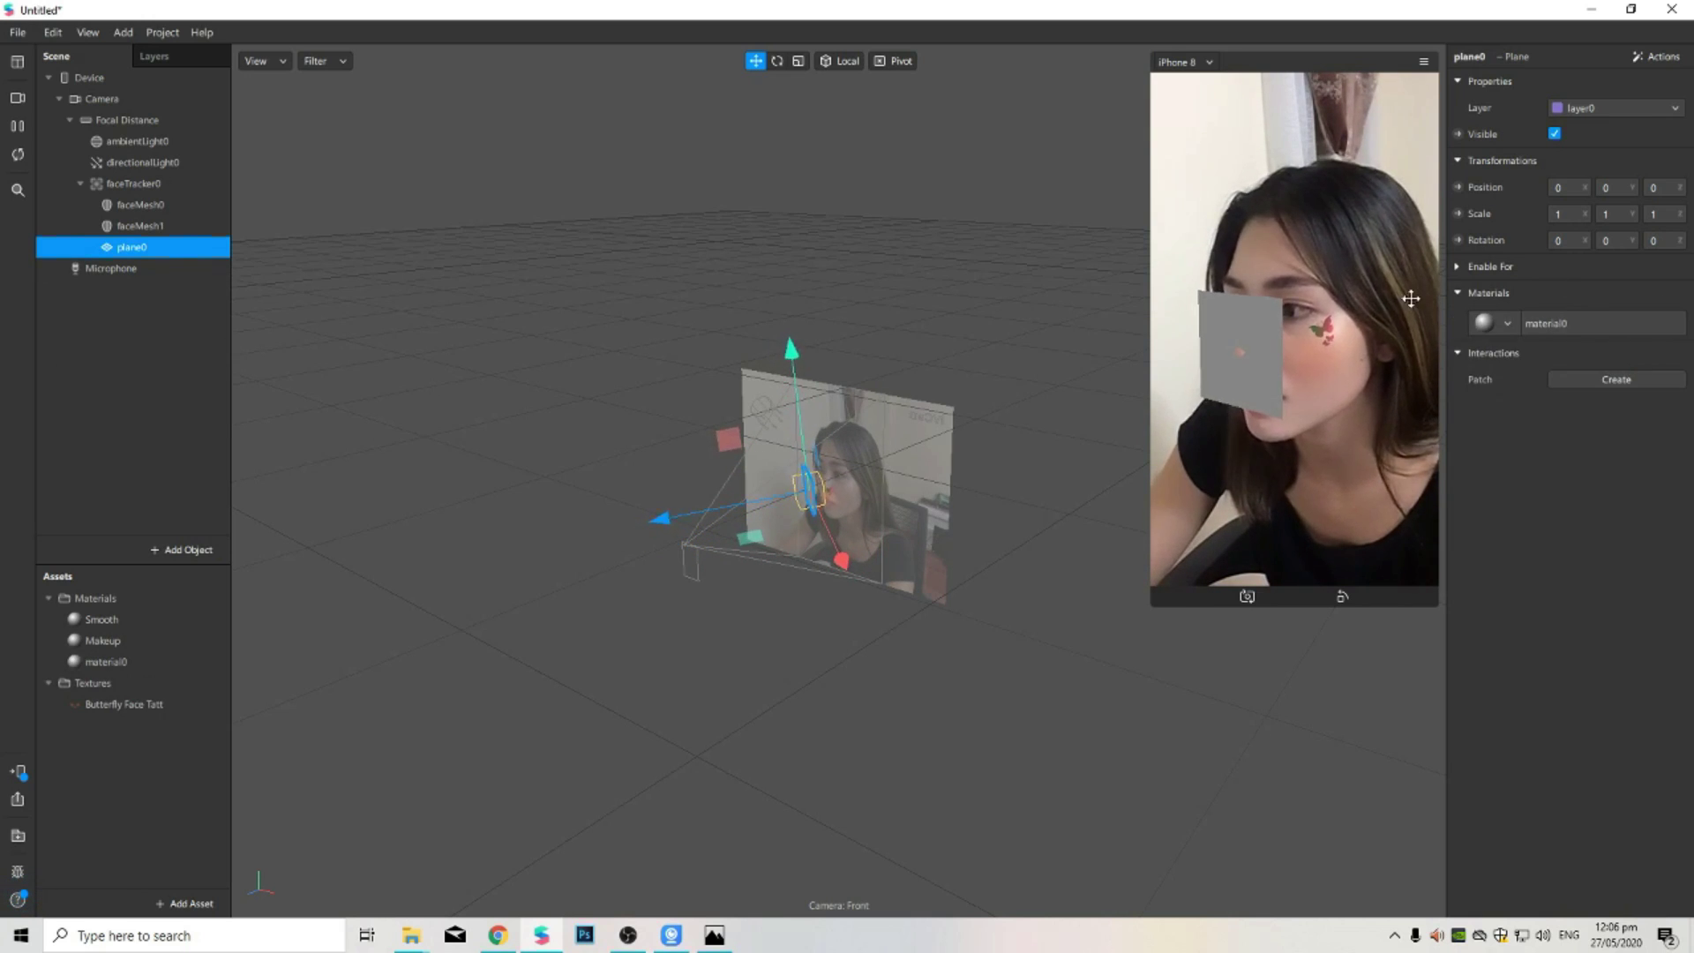
click(124, 664)
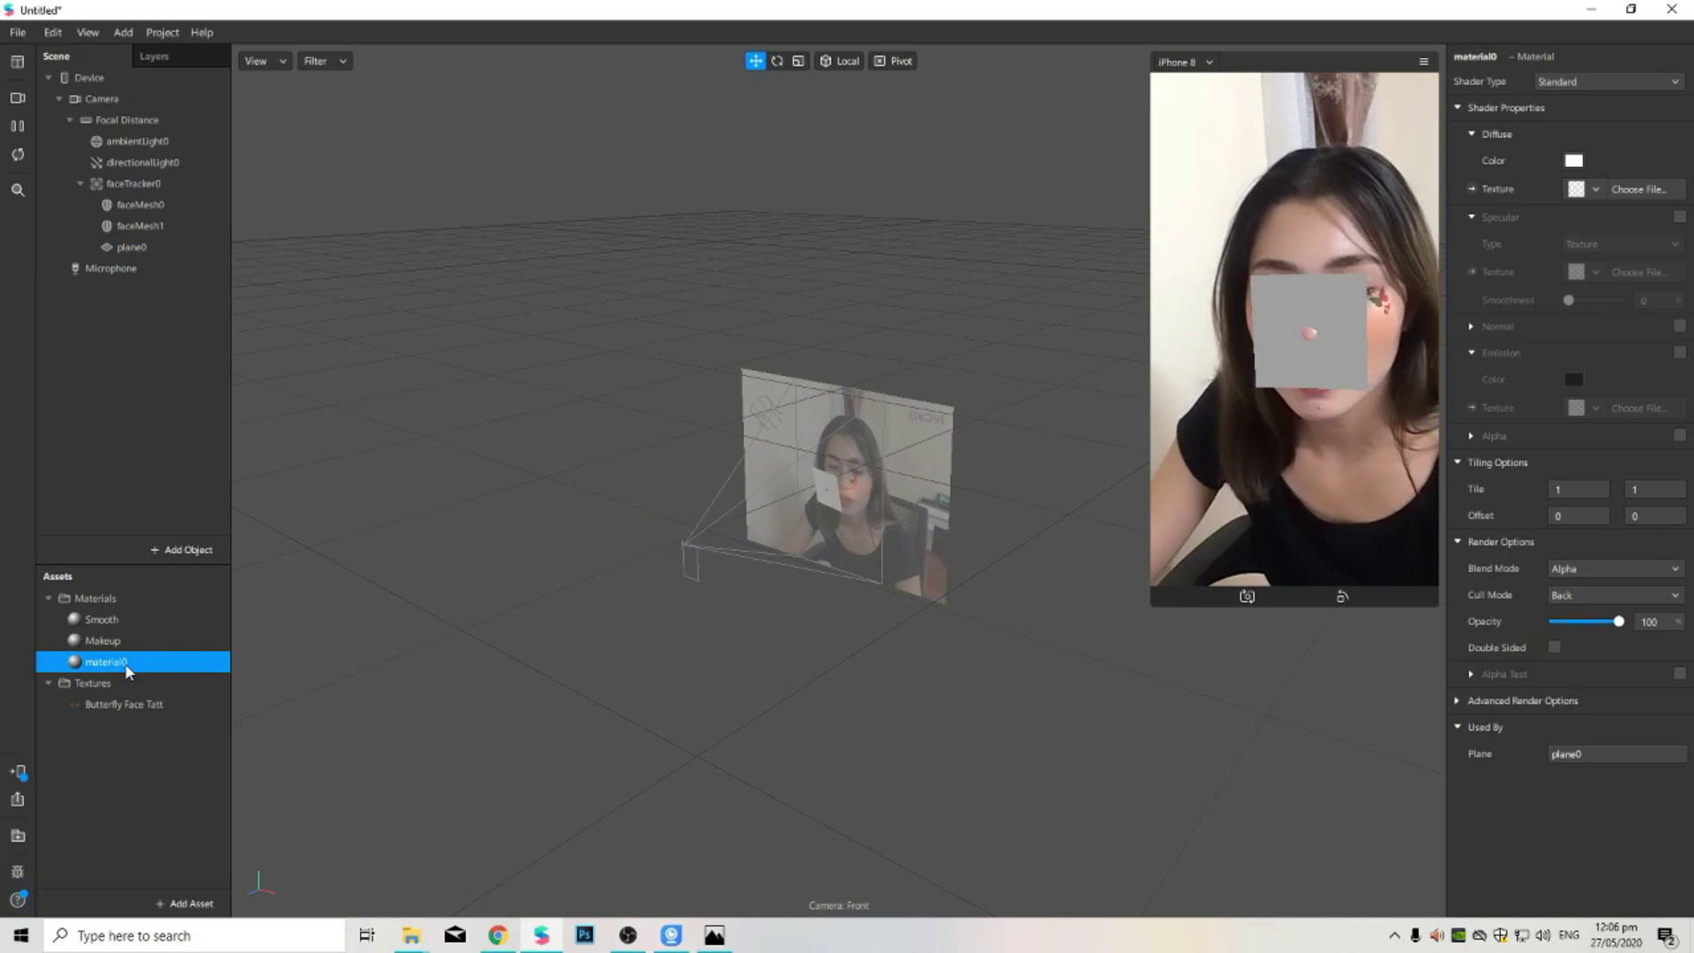
right_click(124, 663)
click(176, 682)
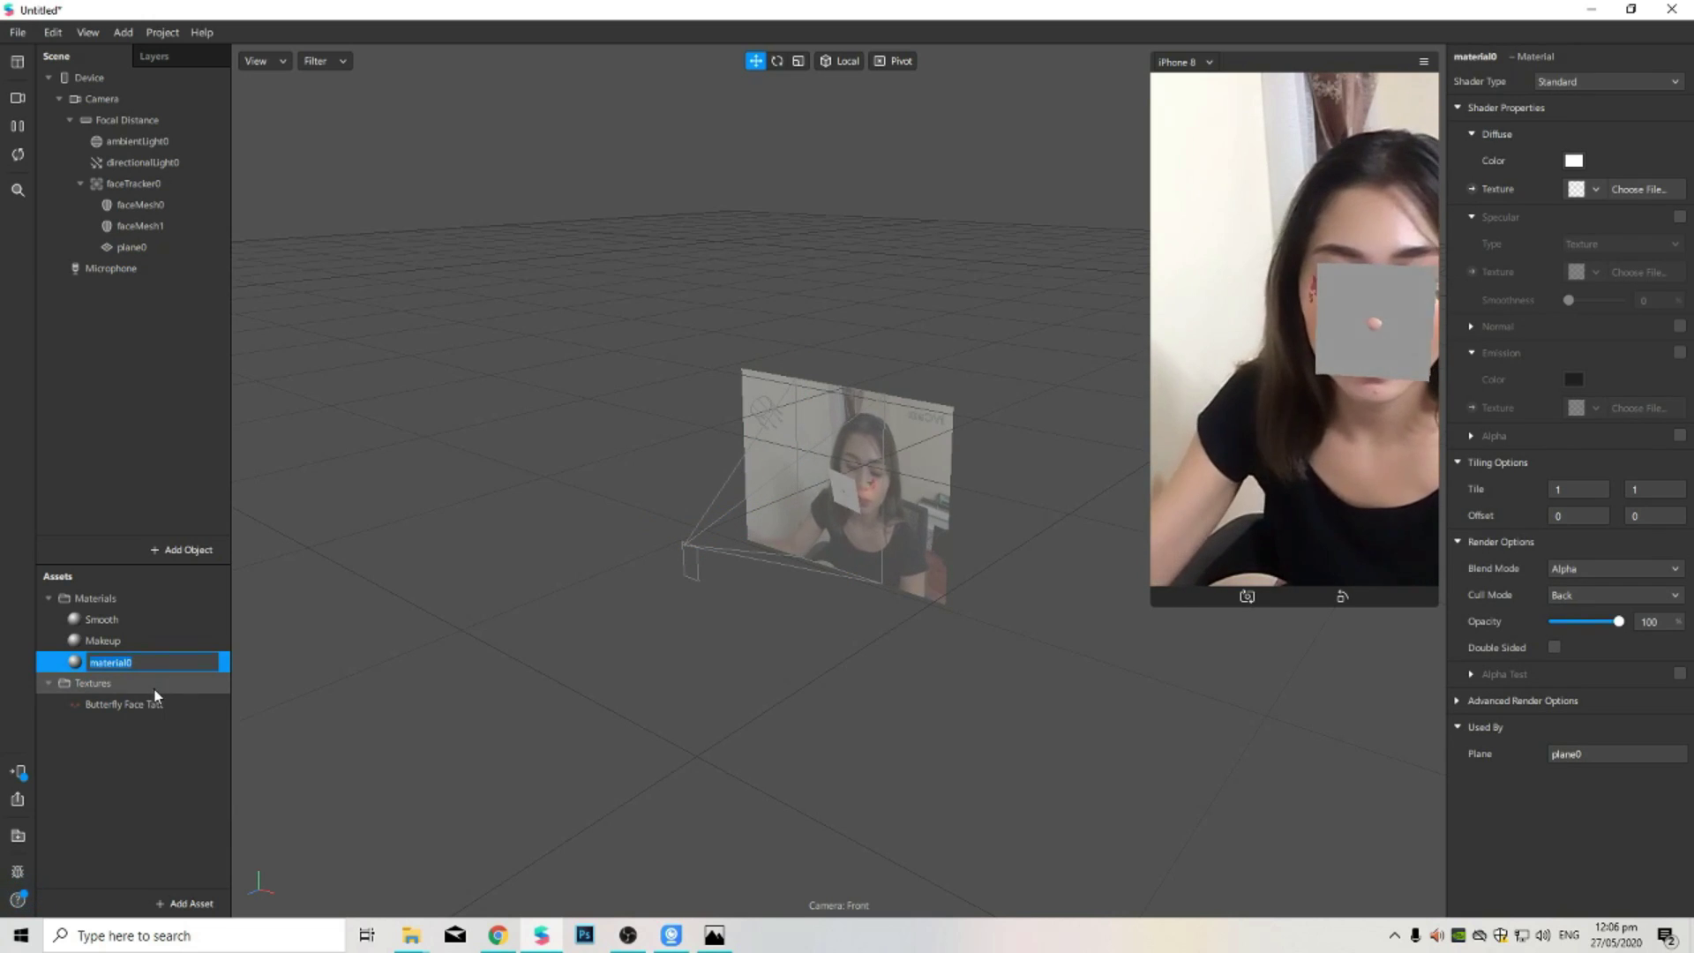
text(Head)
key(Return)
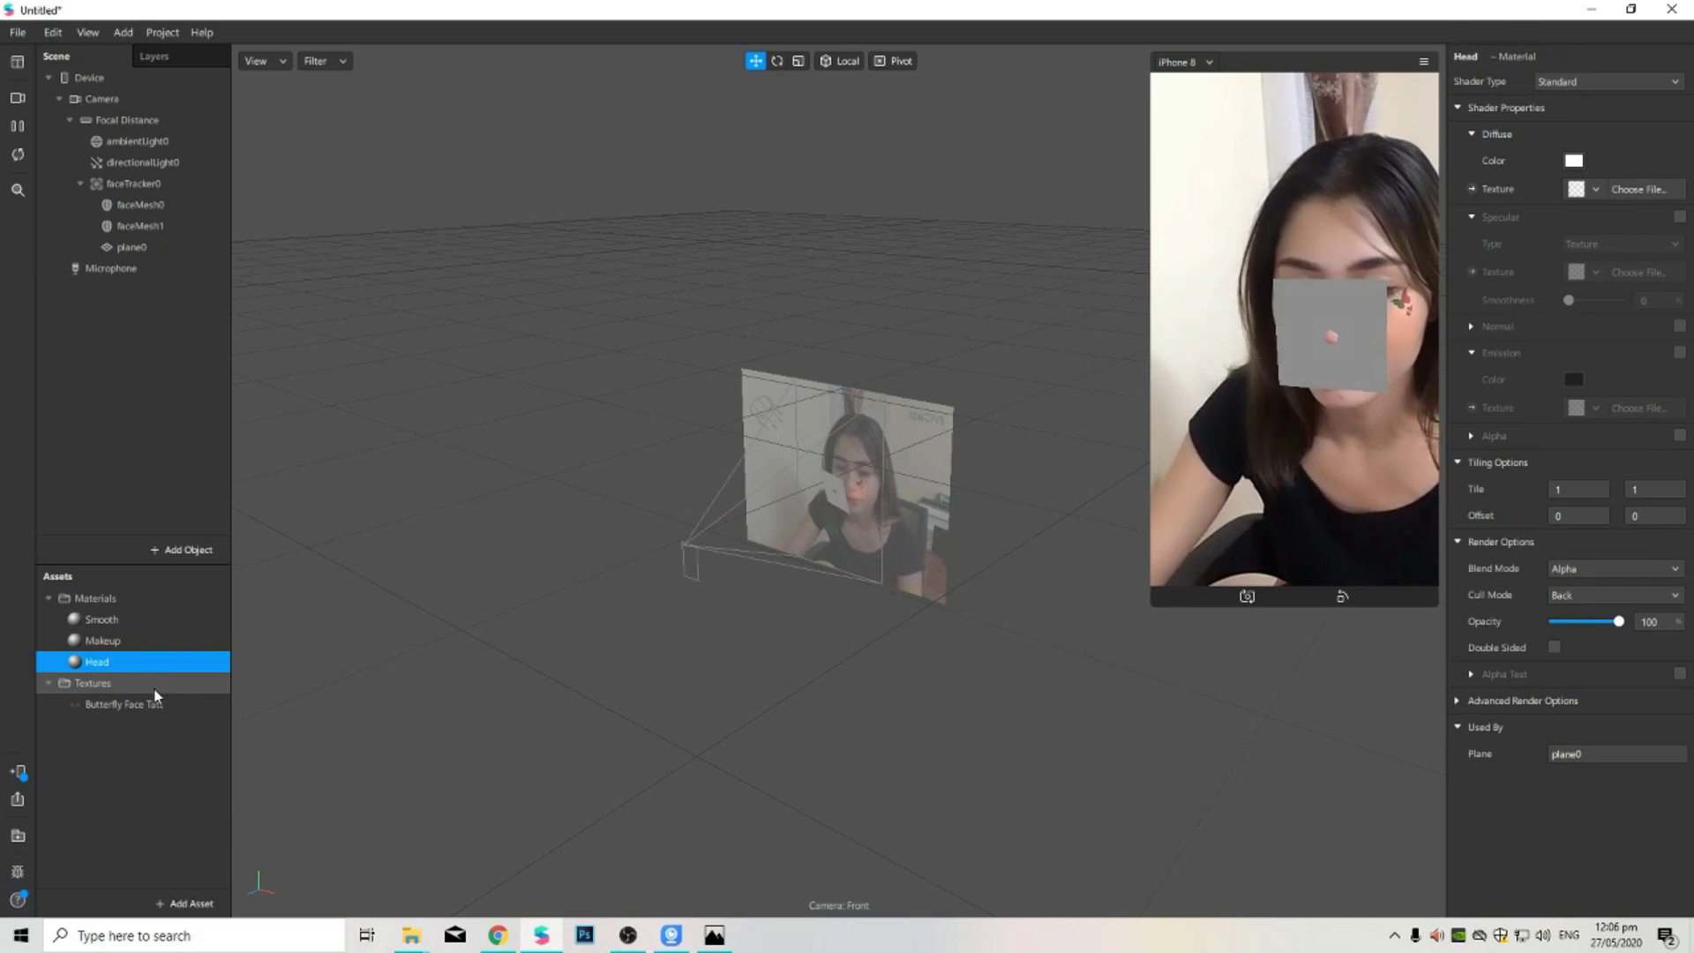
Step: Set the Head material's shader type to Flat and assign a new animation sequence as its diffuse texture
click(1620, 80)
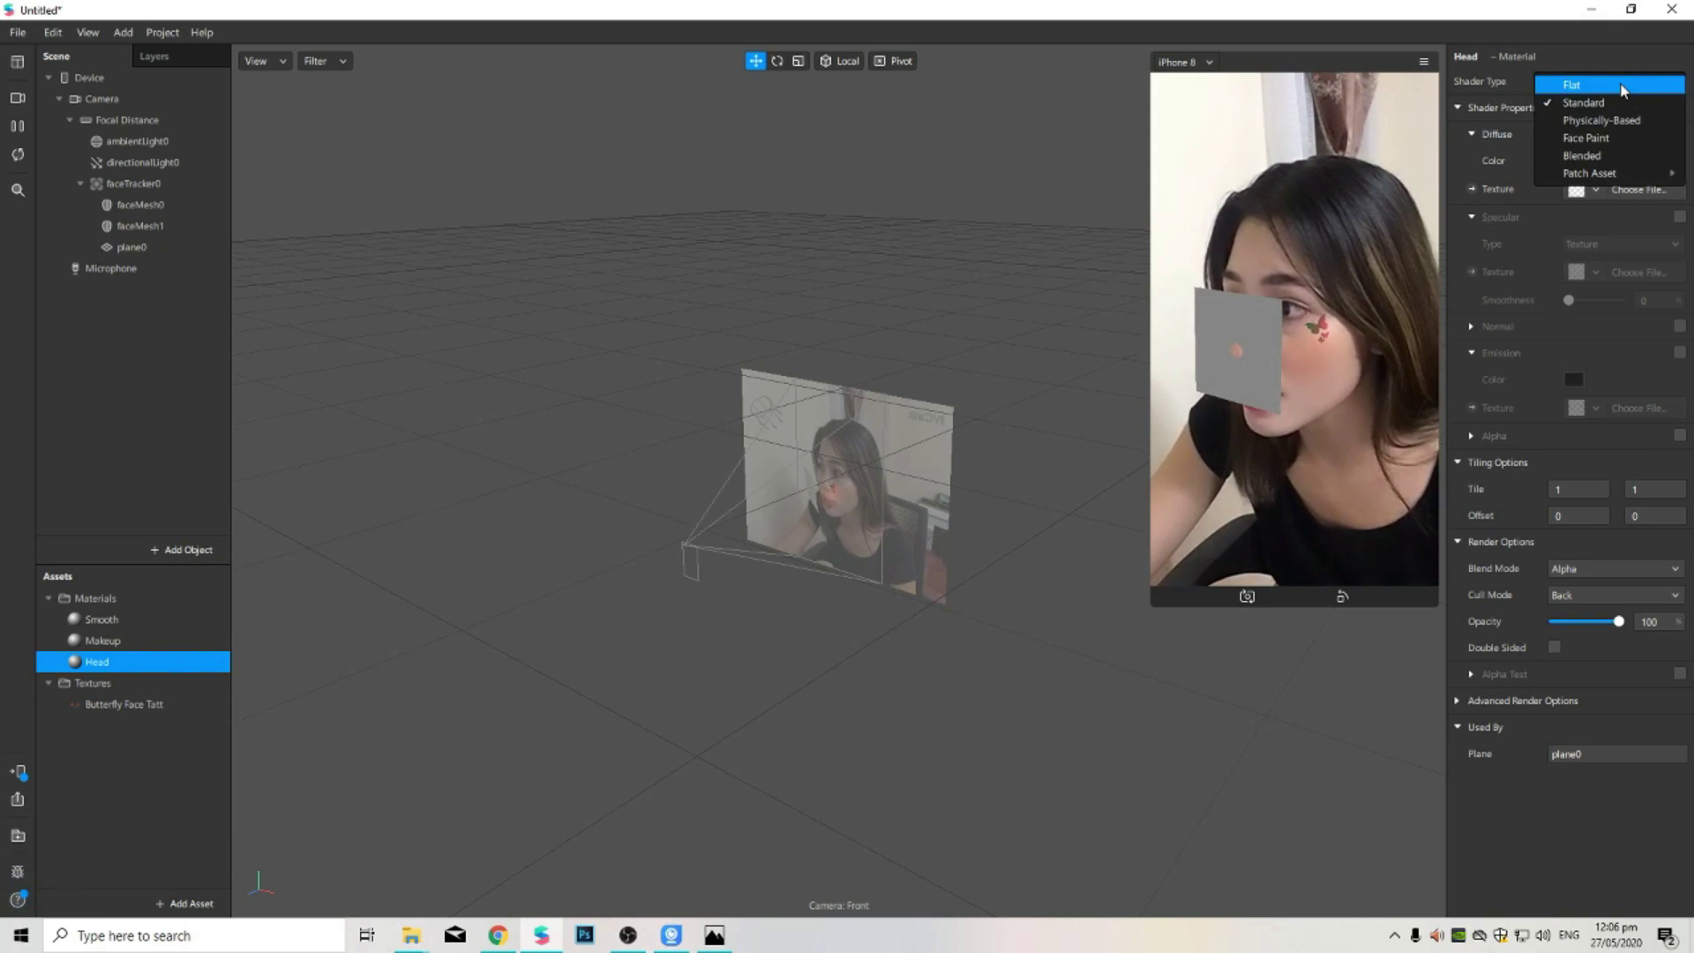
click(1621, 86)
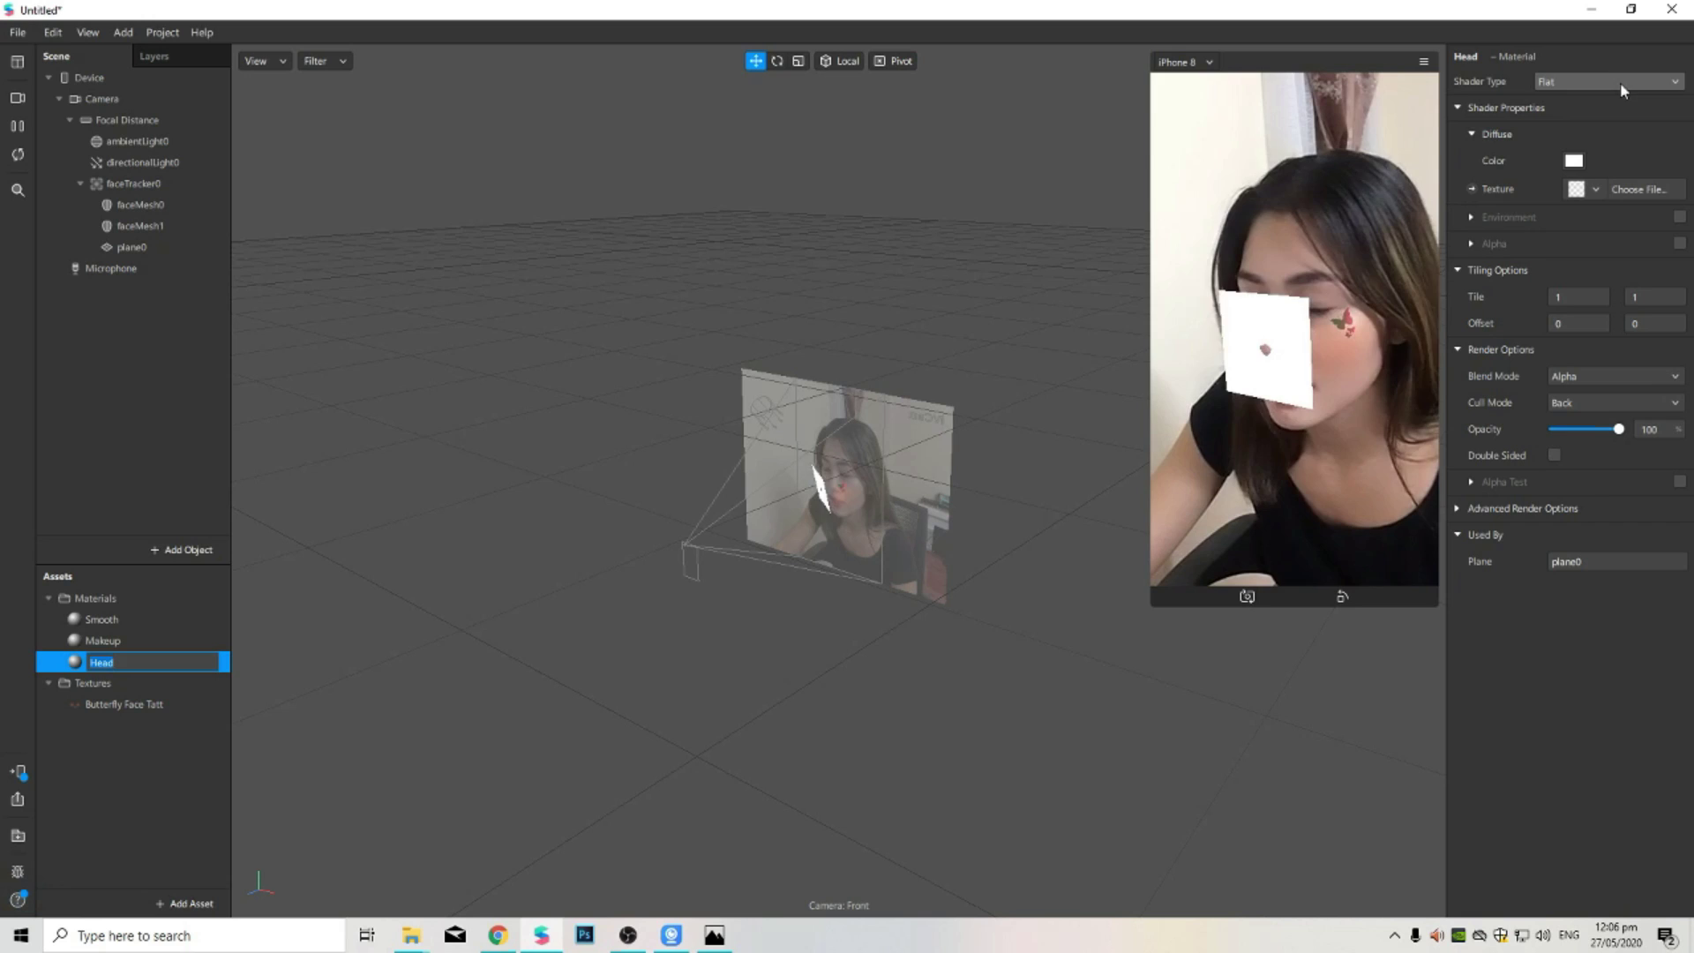
click(1594, 188)
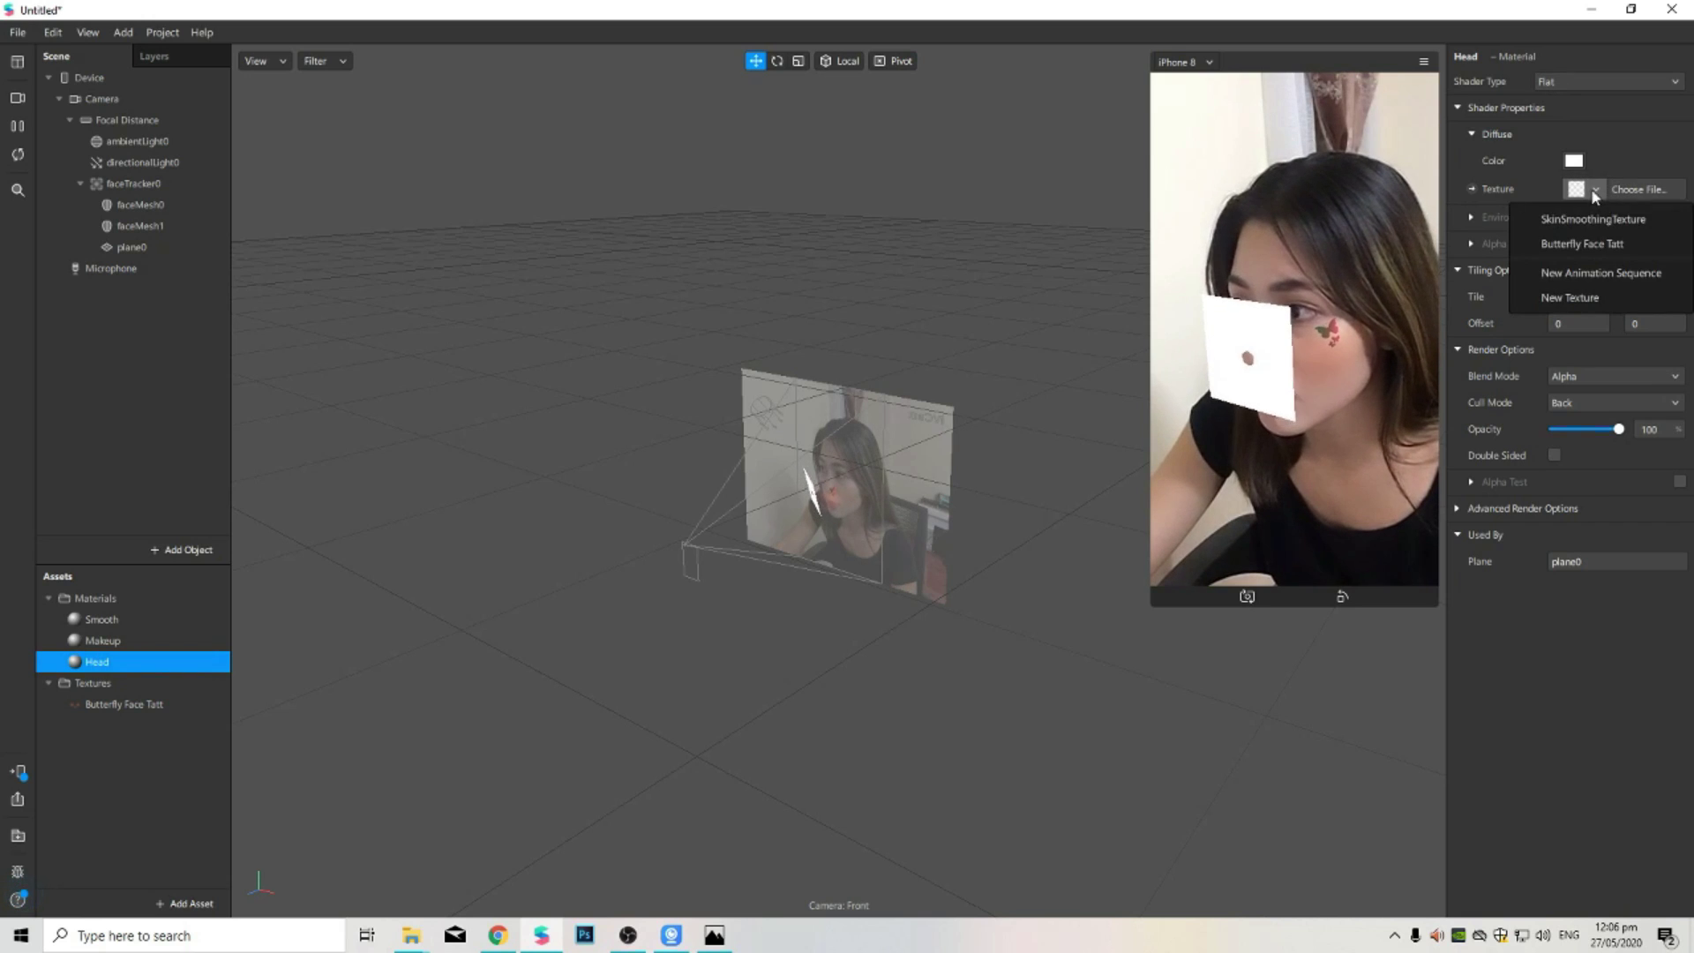
click(1582, 275)
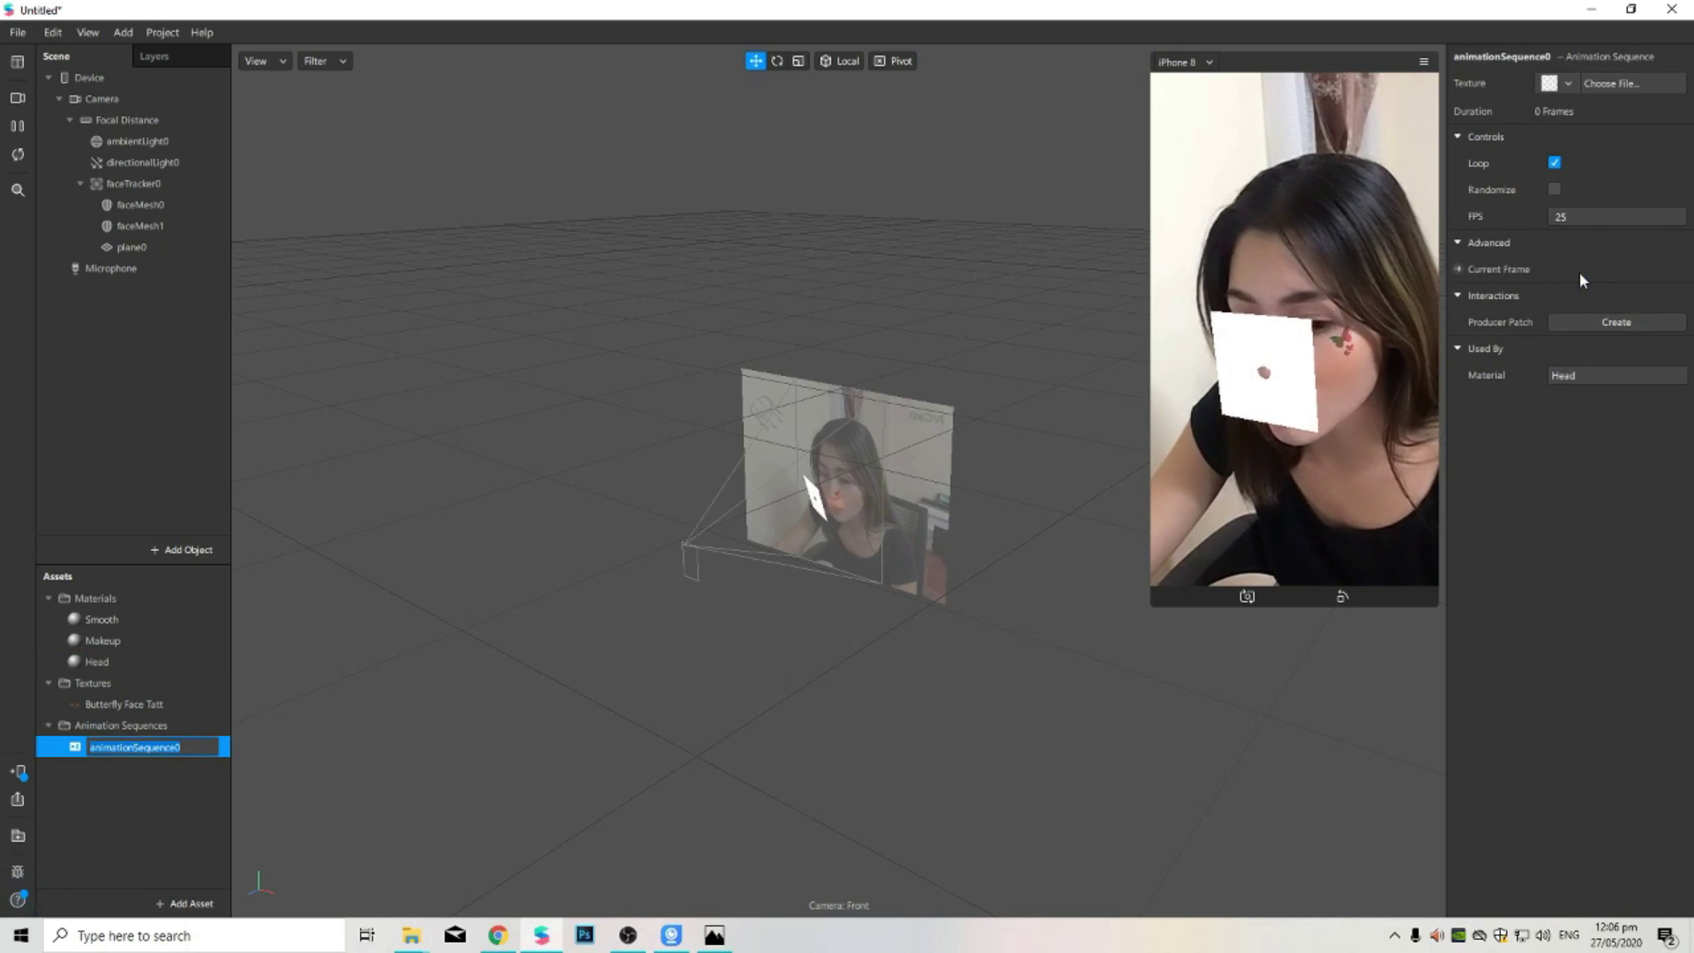
click(177, 782)
click(170, 743)
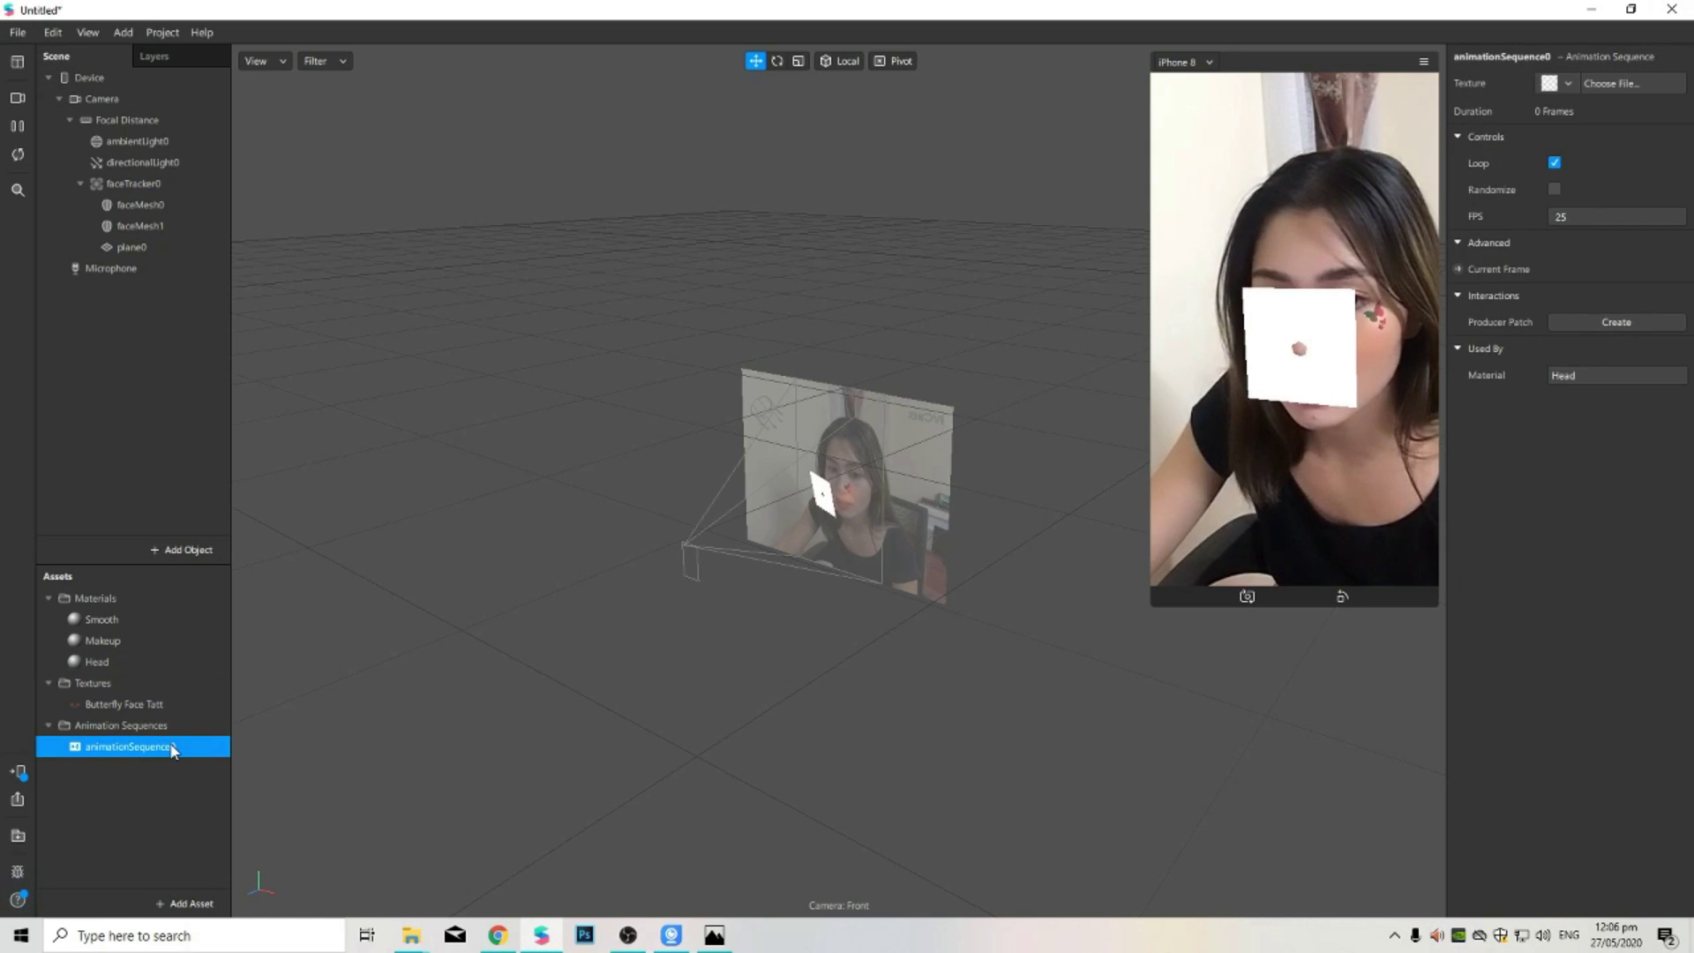
Step: Import all the butterfly frames from the desktop folder ezgif-4-deff4a89ce69-gif-png as the animation sequence's image texture
click(1556, 84)
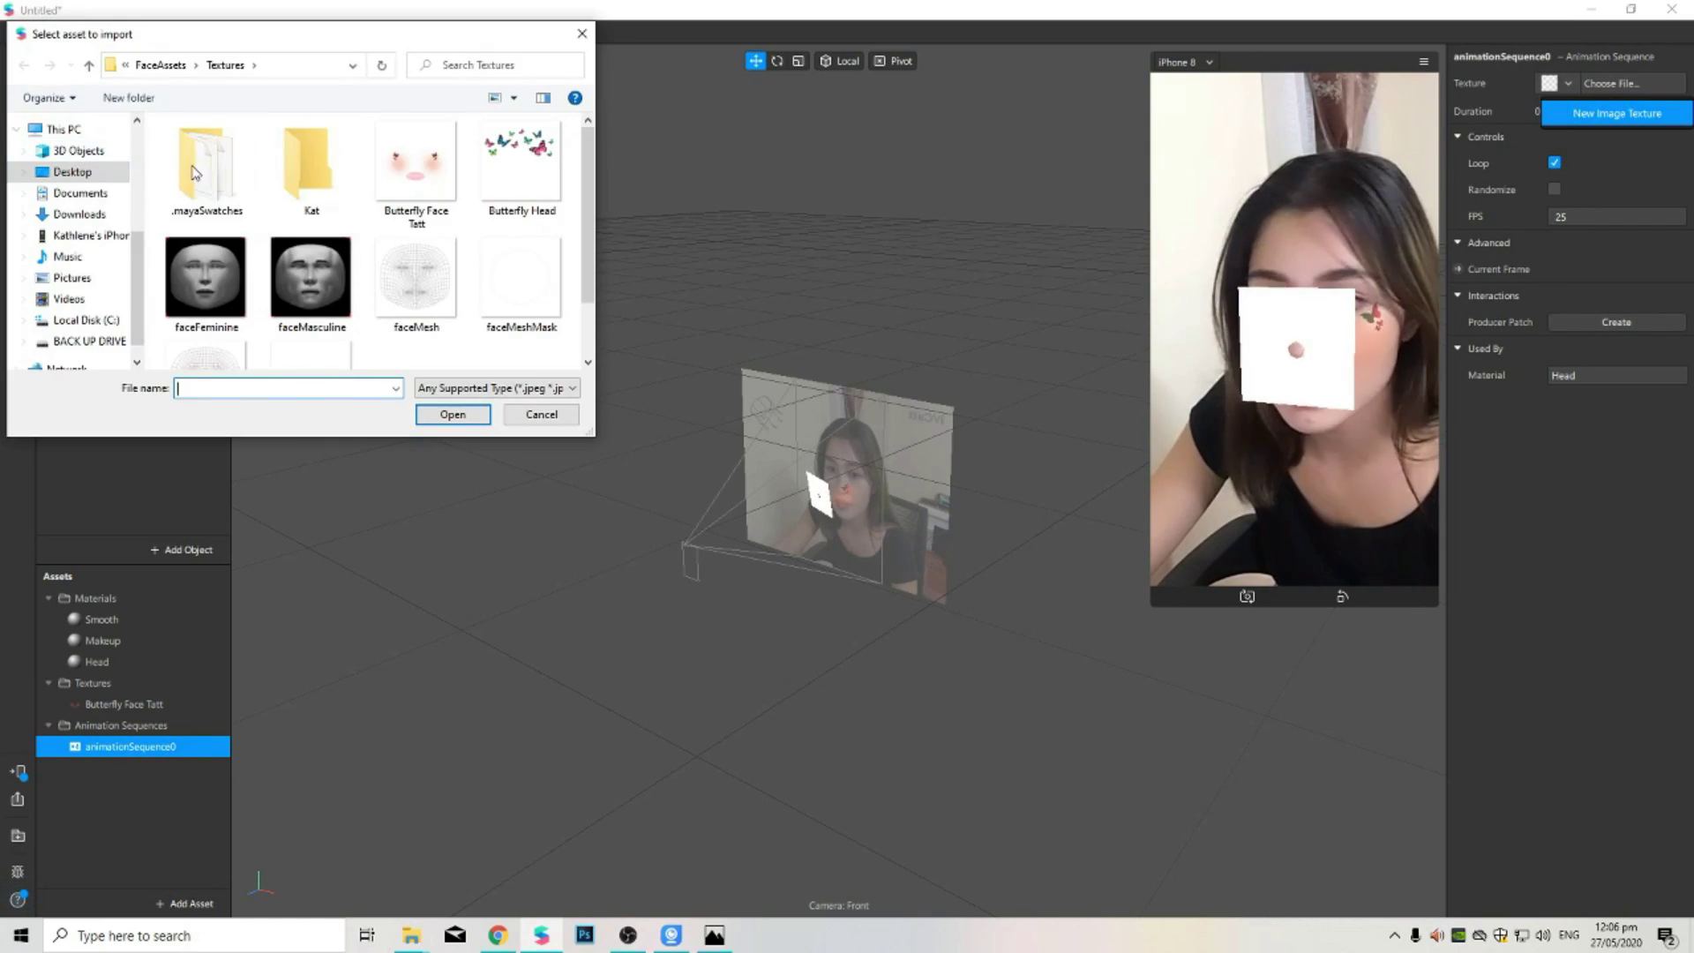
click(96, 175)
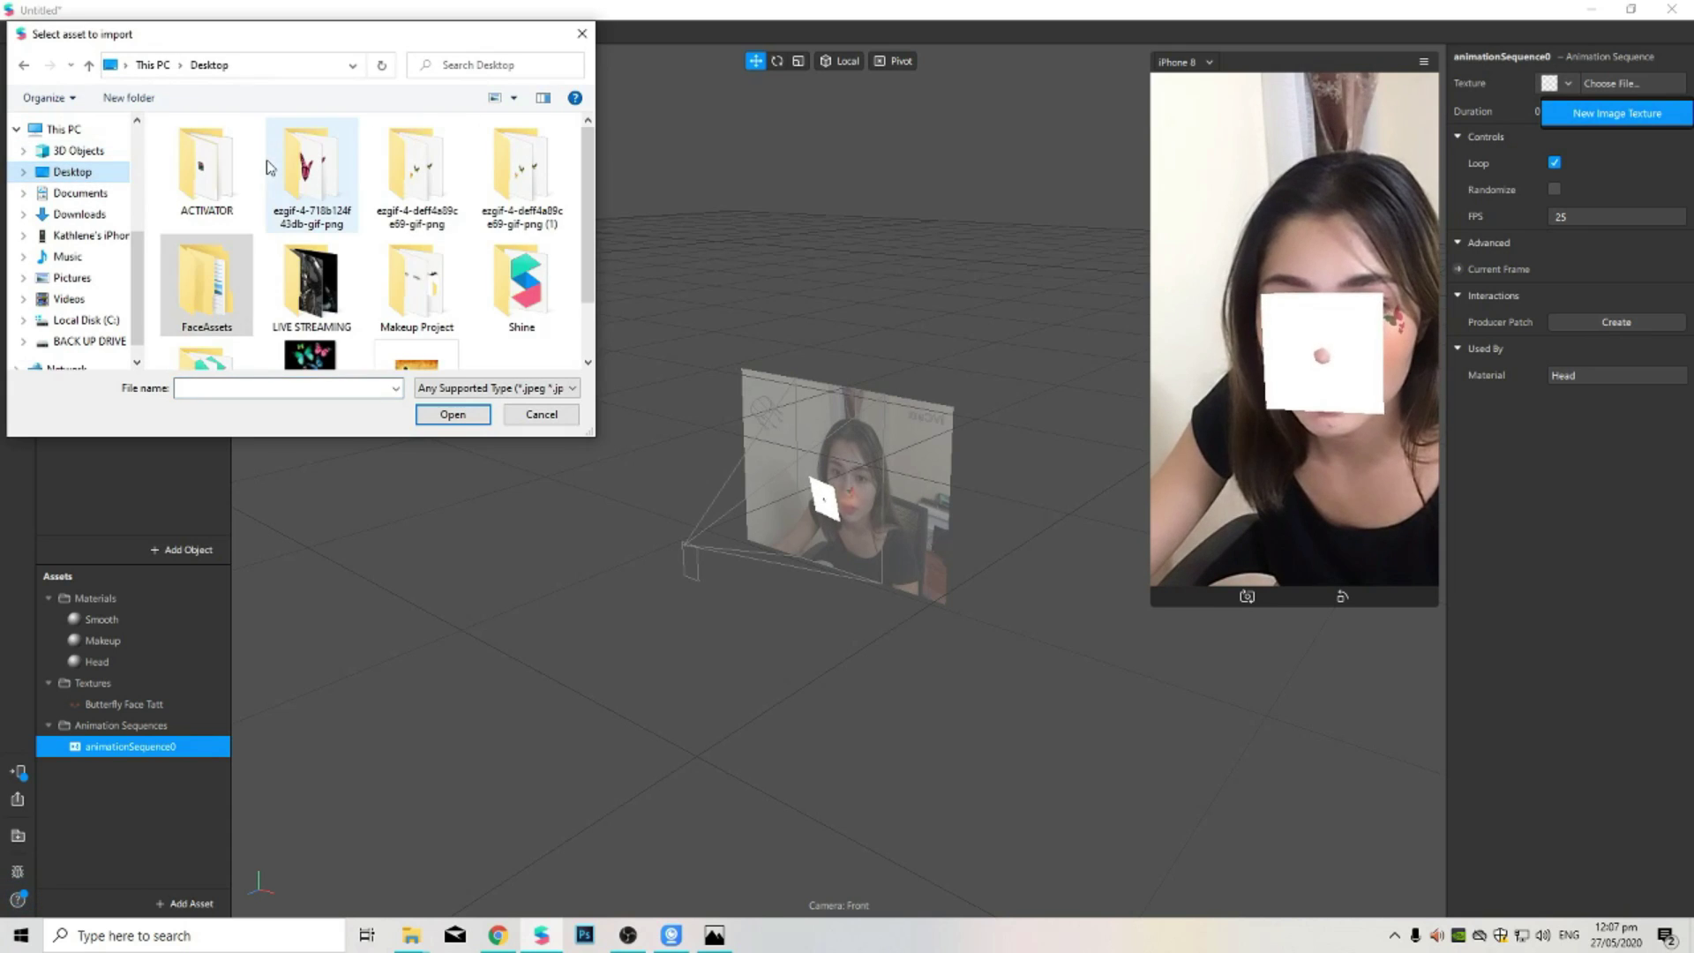
double_click(420, 184)
click(225, 270)
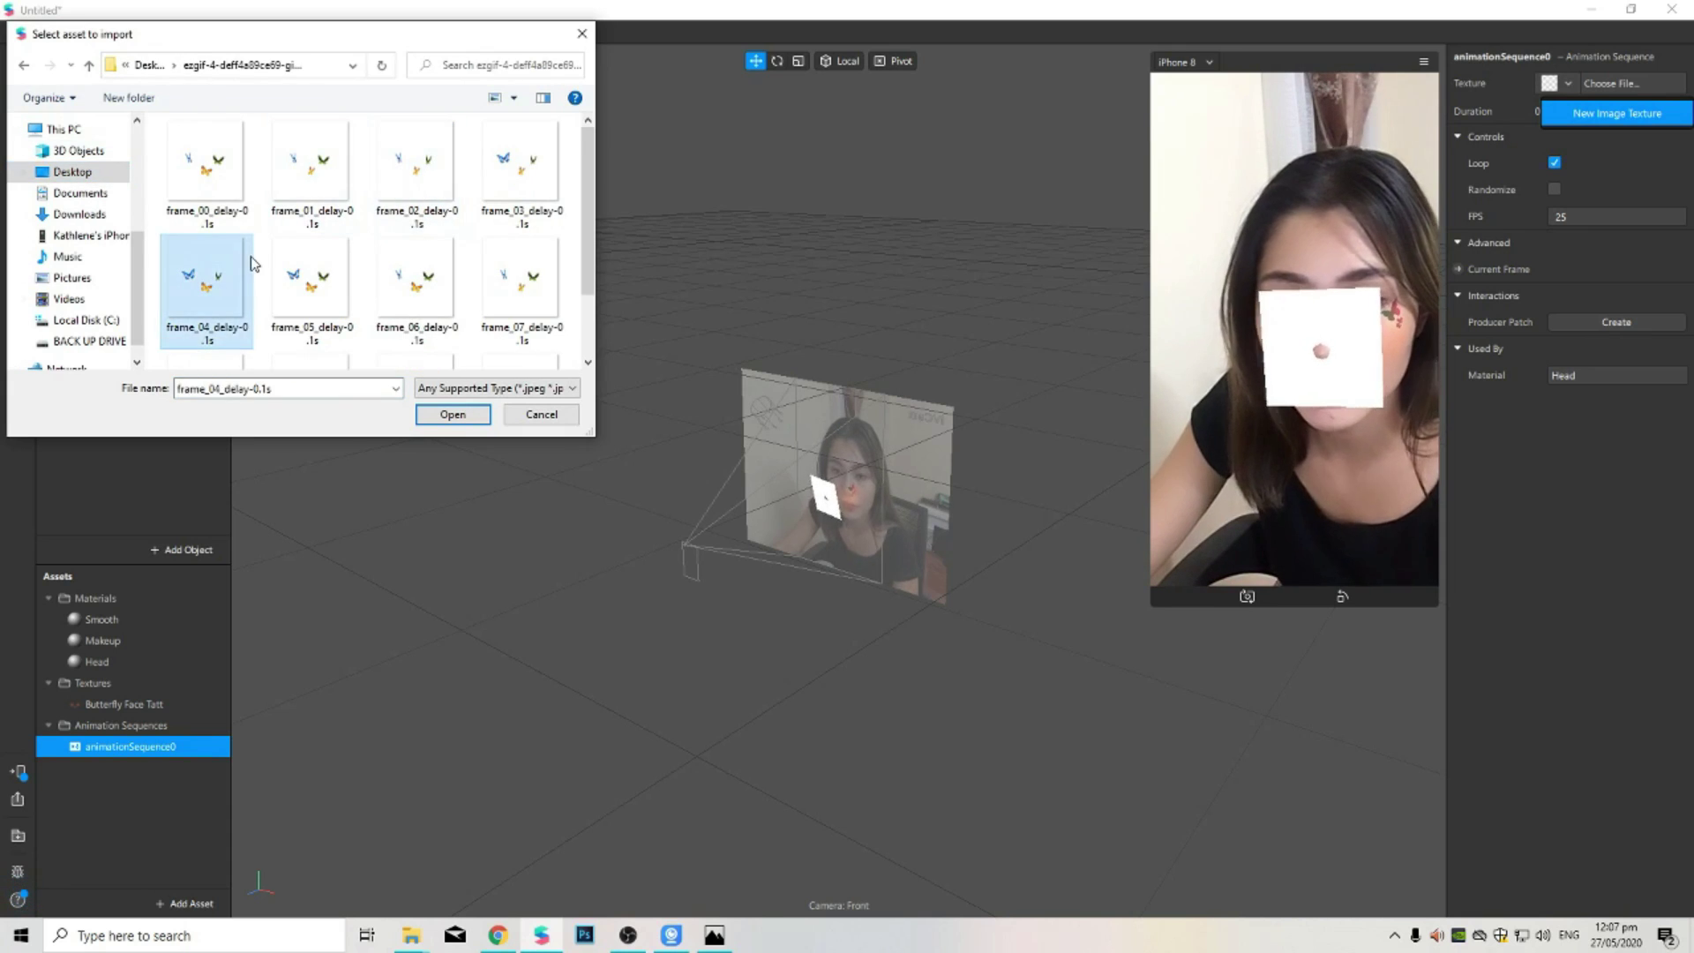
key(ctrl+a)
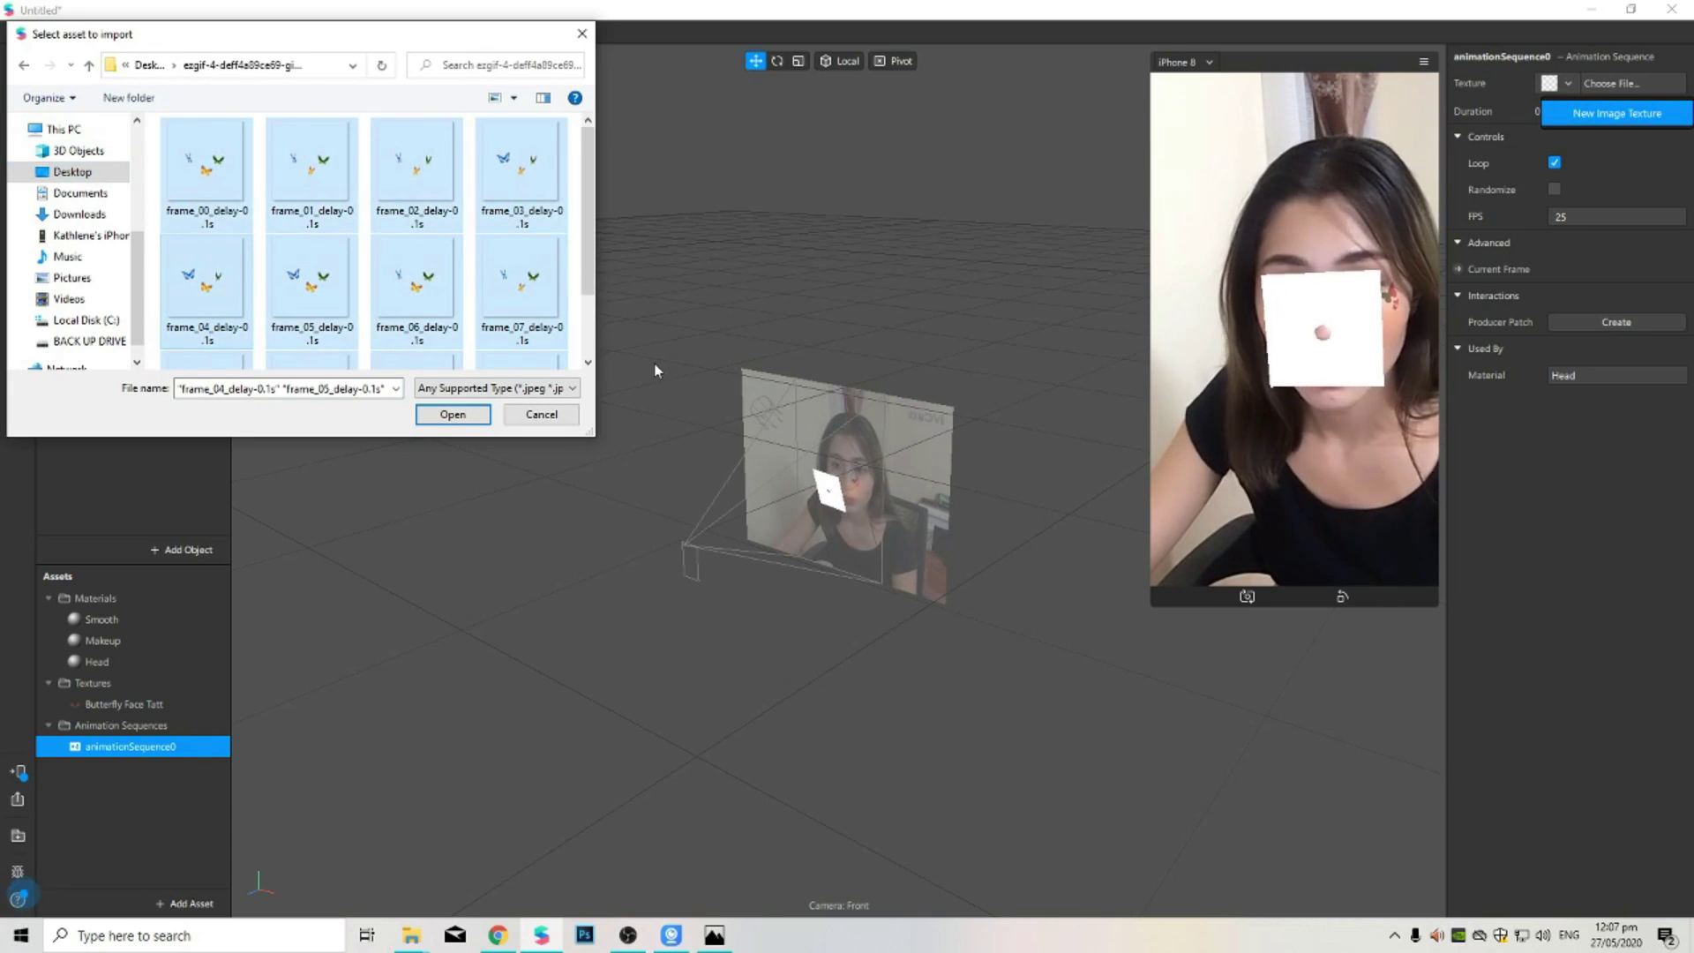
click(482, 416)
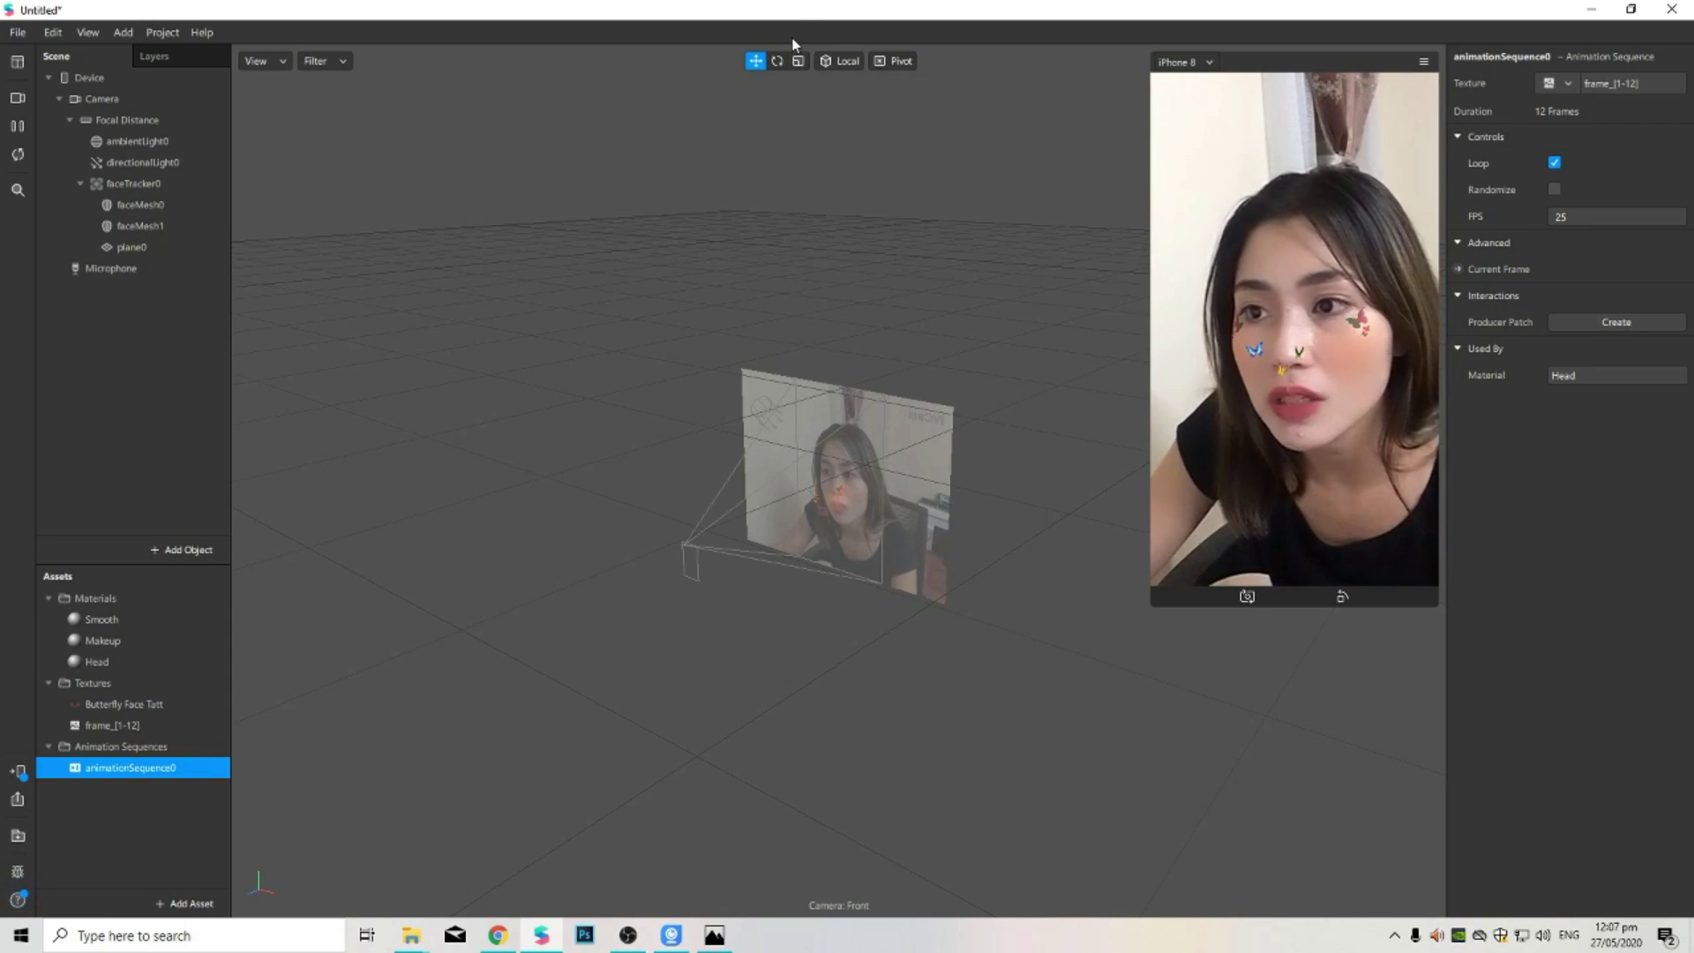
Step: Scale plane0 to about 2.19 in X and 1.76 in Y, and raise it to the top of the head
click(799, 62)
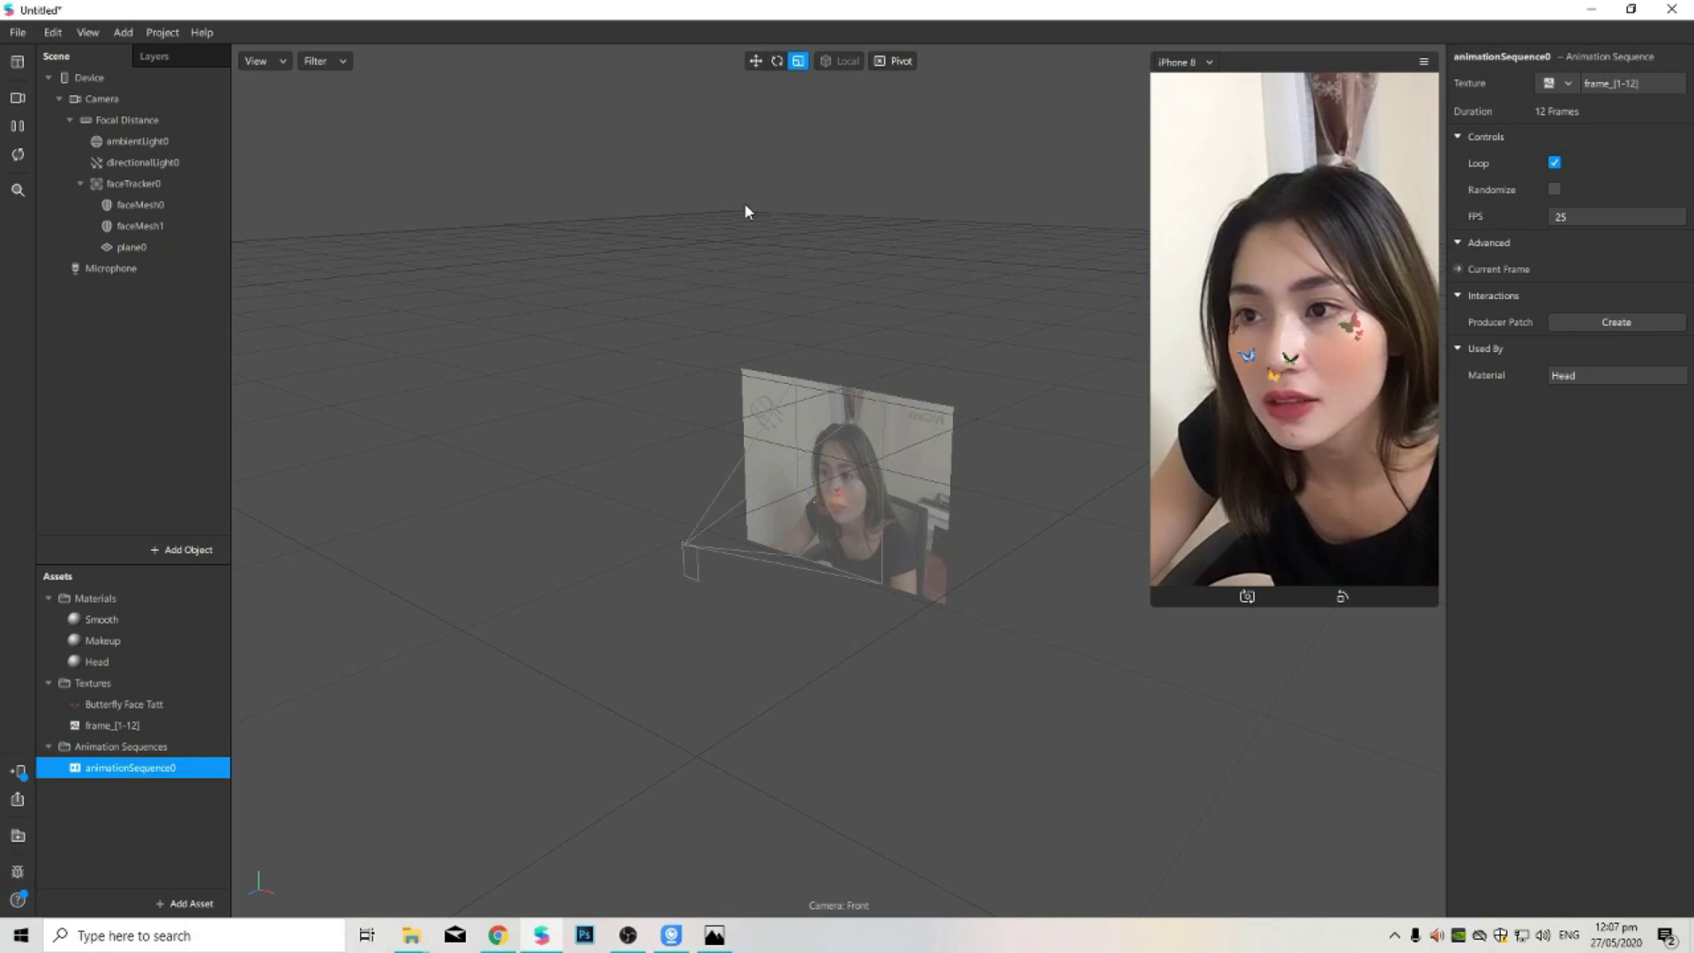
click(133, 247)
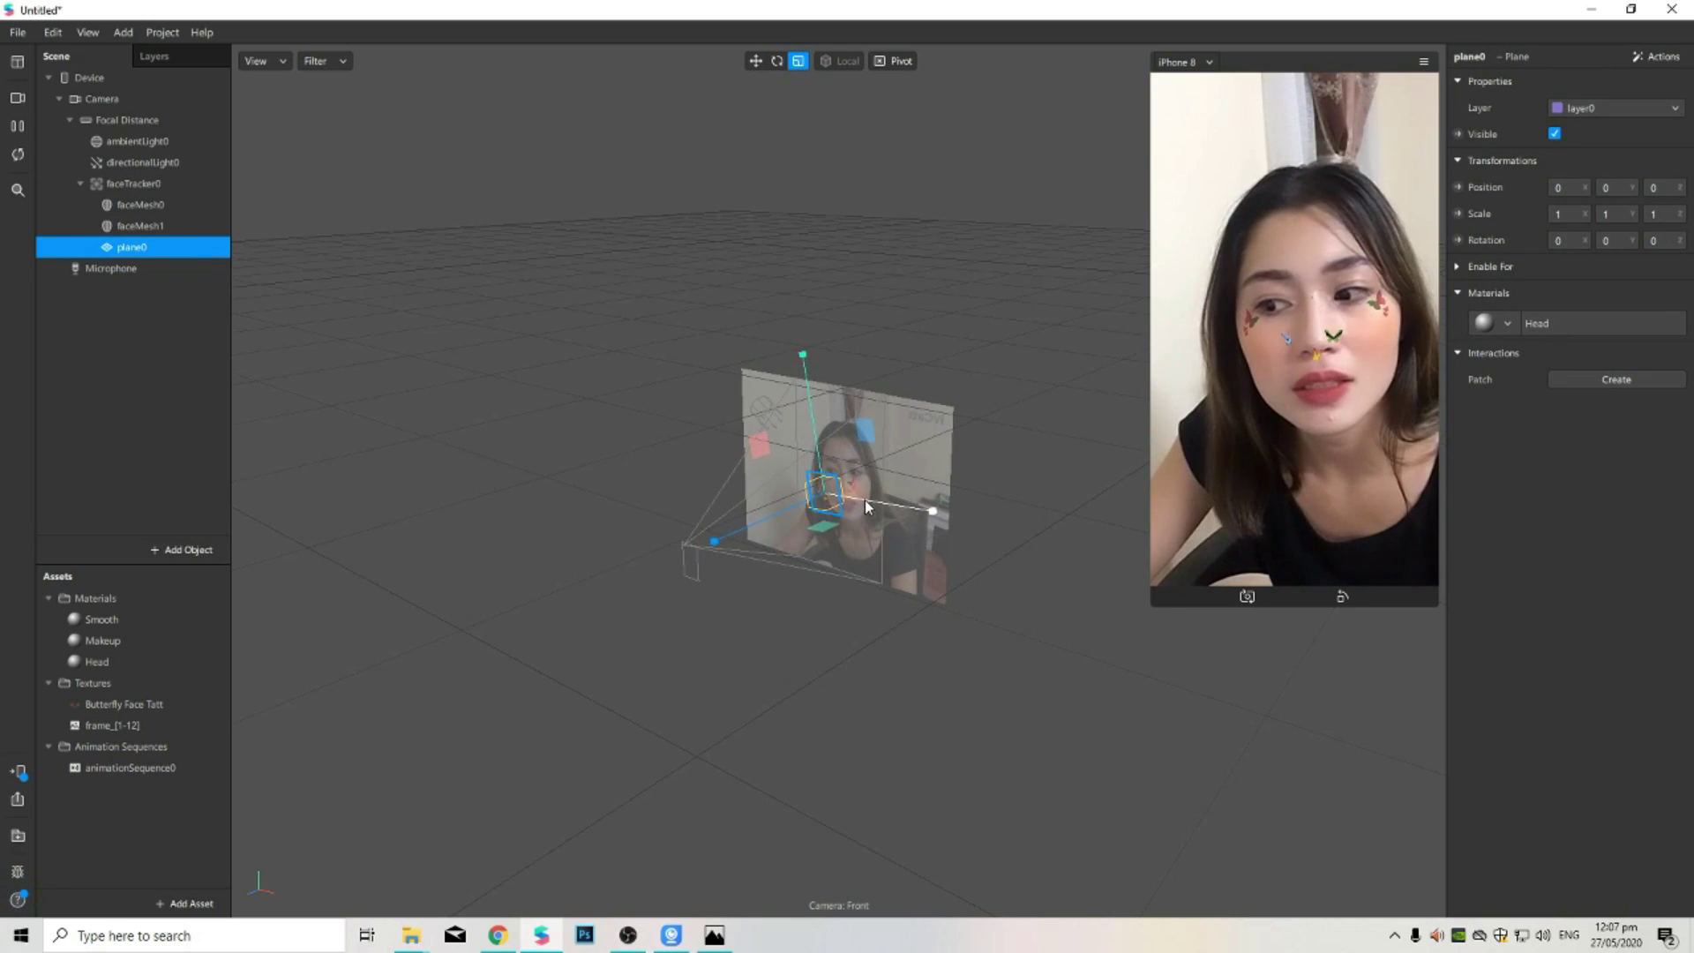
drag(870, 506, 893, 506)
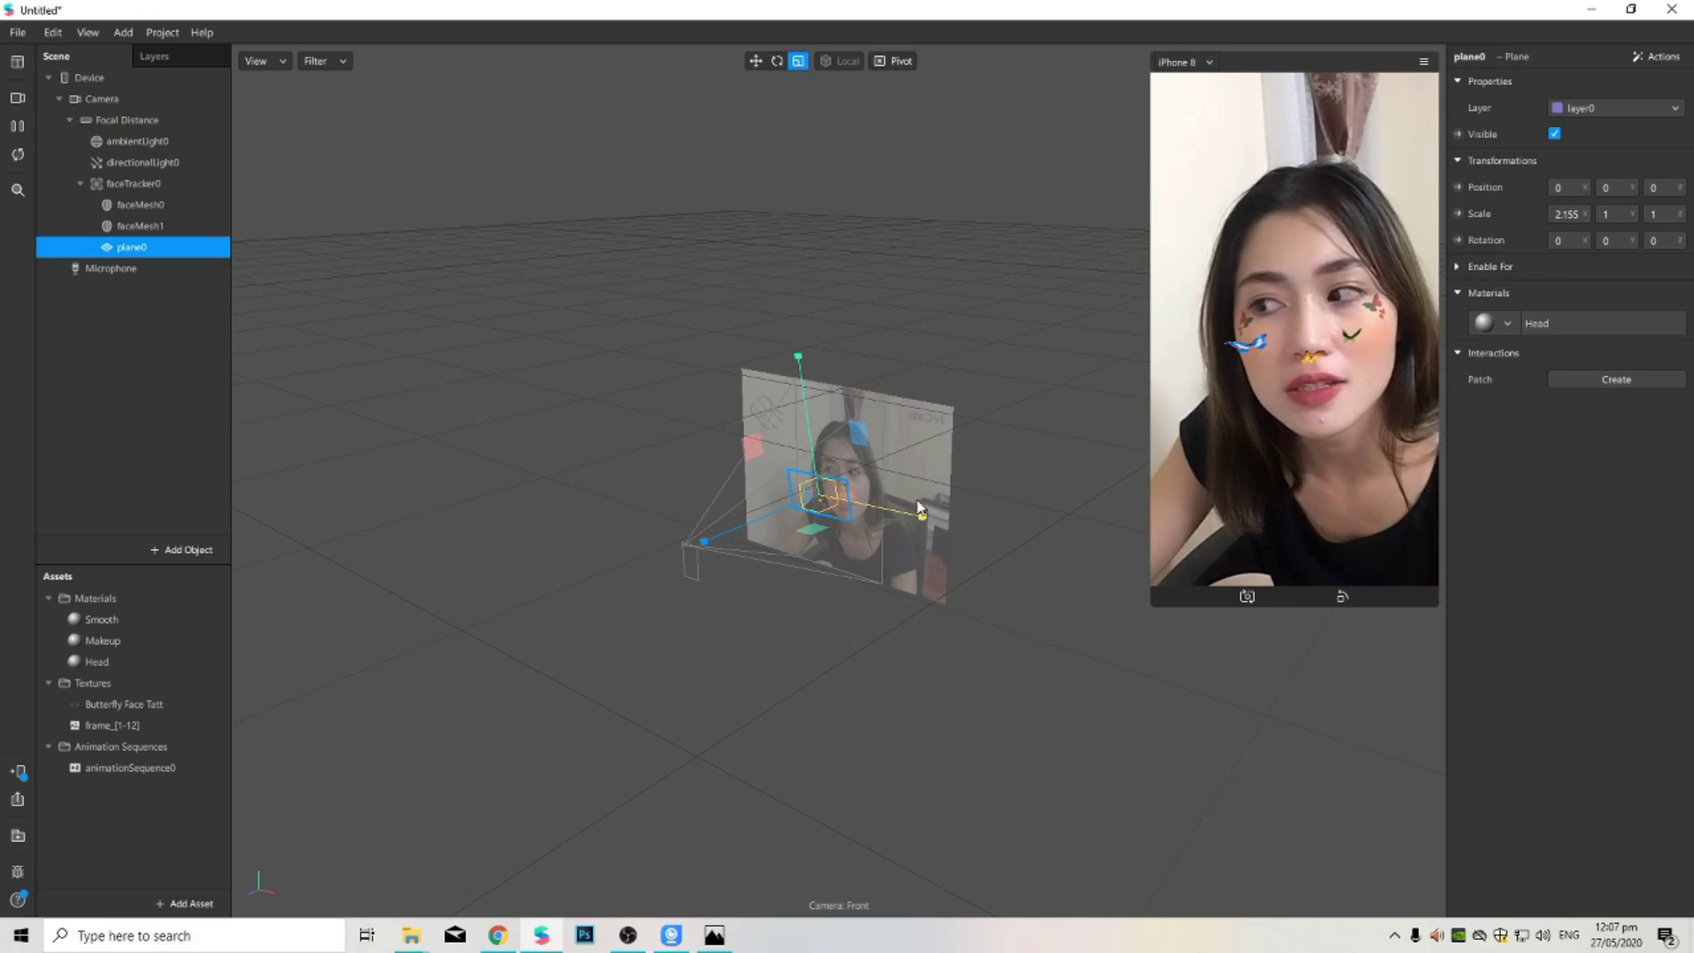
drag(812, 423, 810, 351)
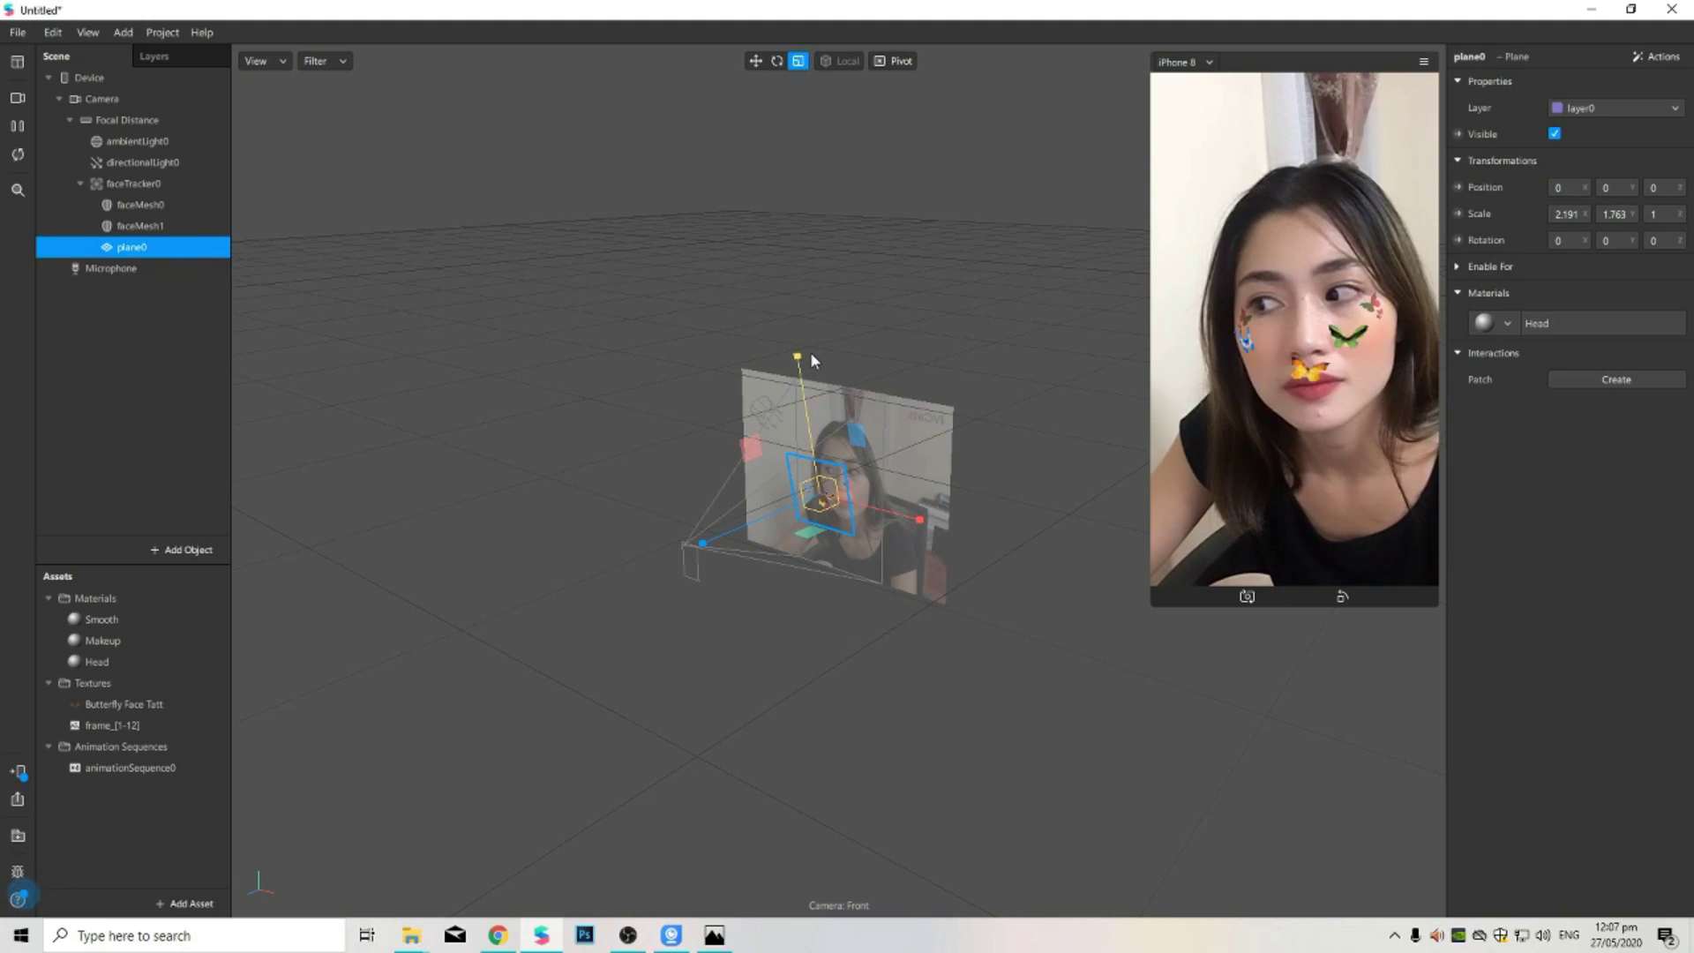
click(756, 61)
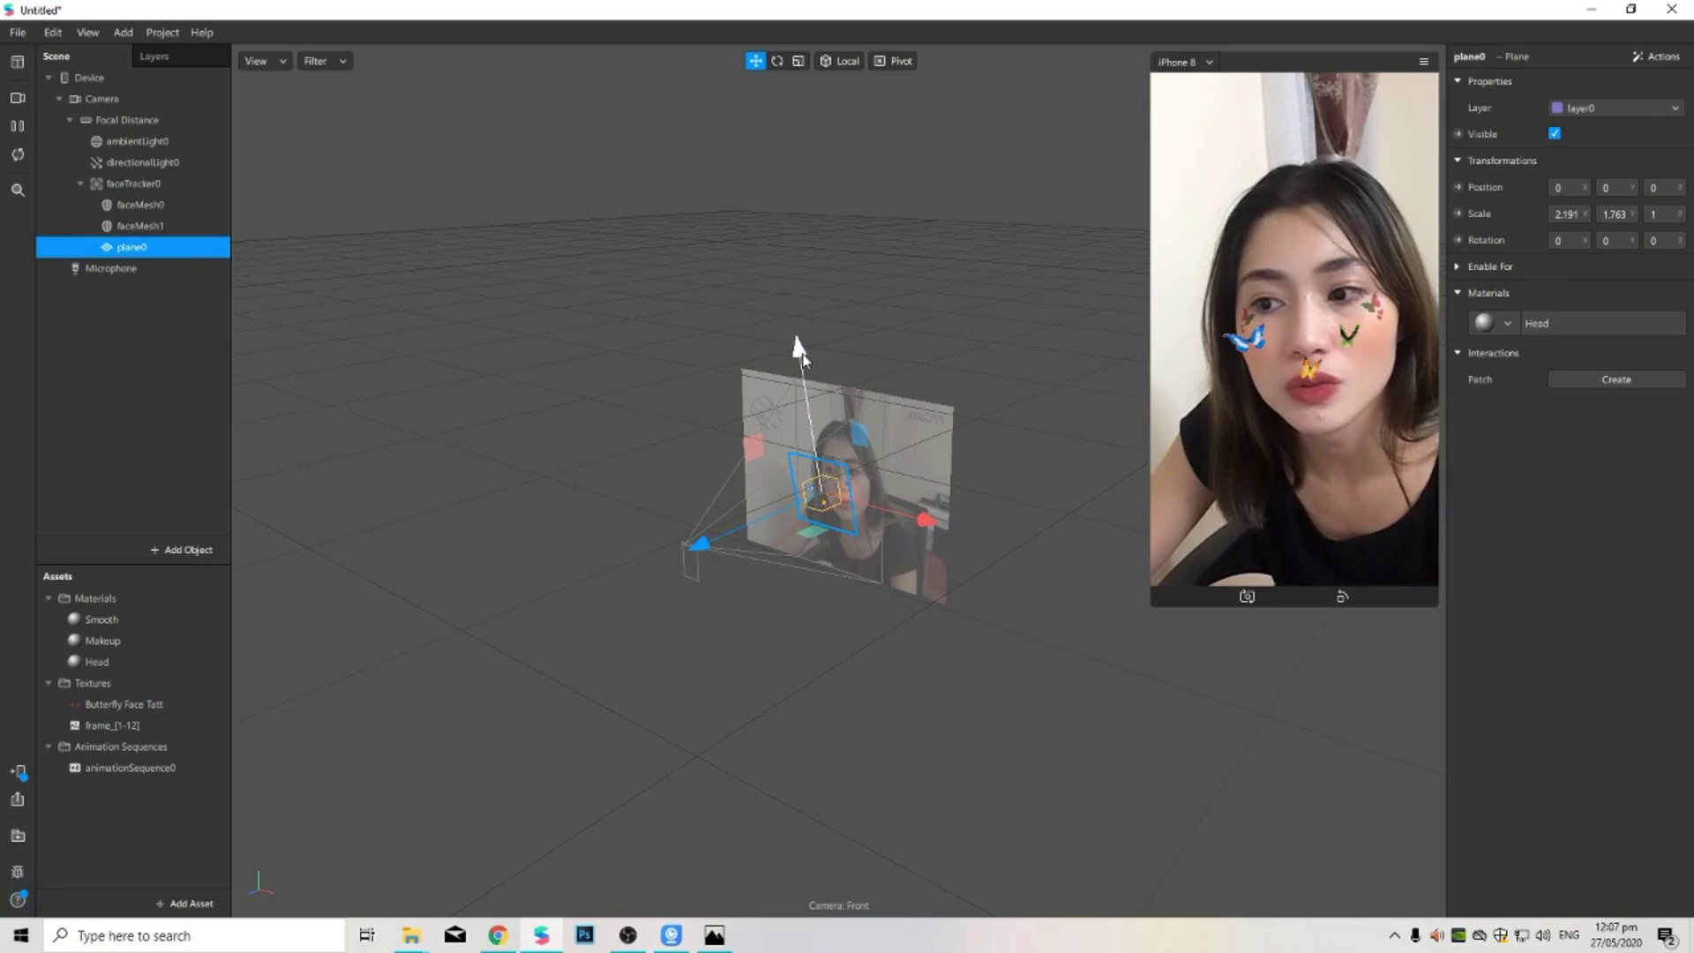
drag(800, 350, 817, 285)
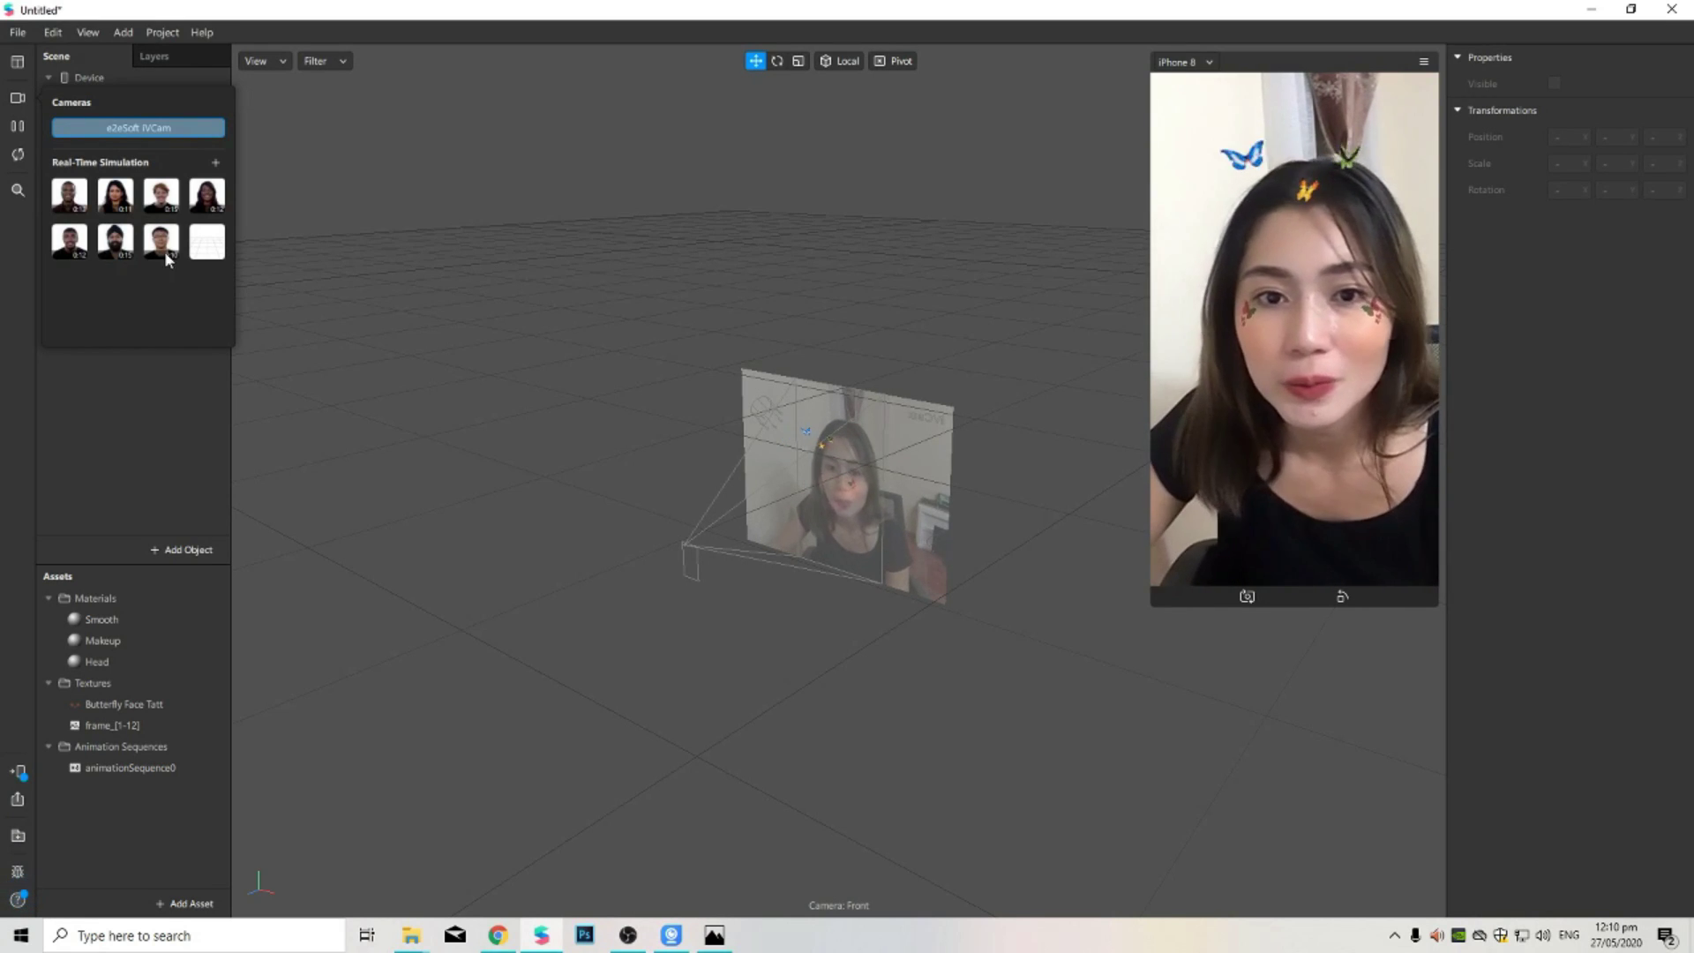
Step: Preview the filter on several real-time simulation faces and send it to the connected iPhone for testing
click(69, 194)
click(116, 196)
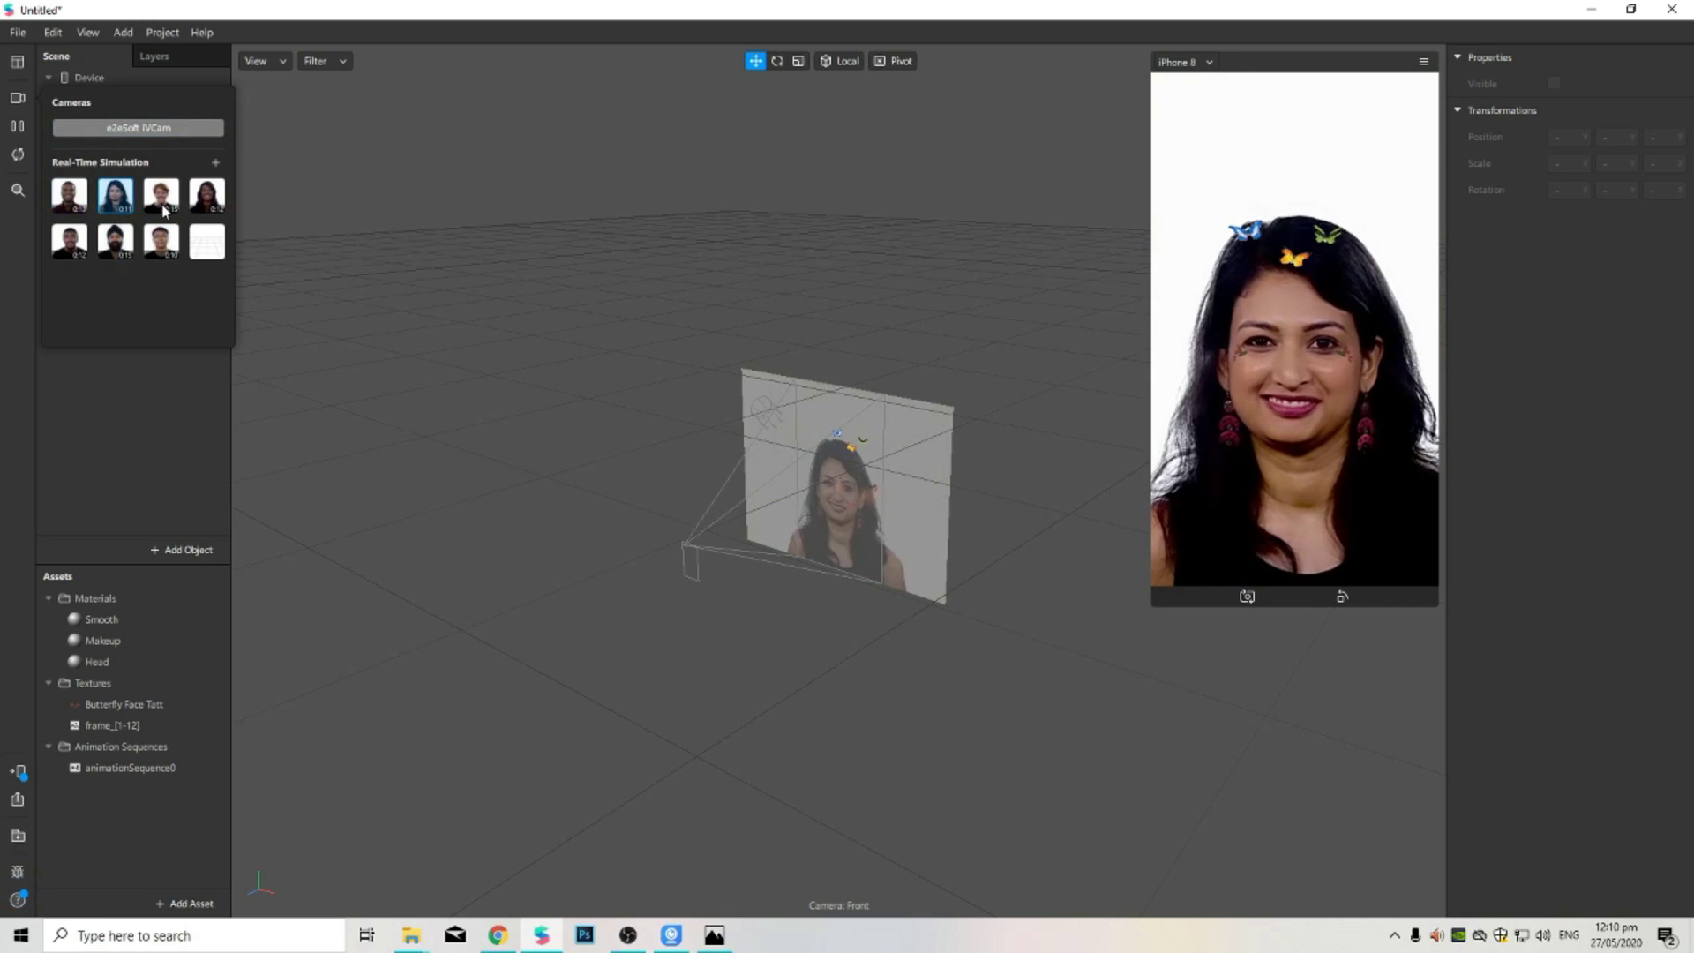
click(205, 210)
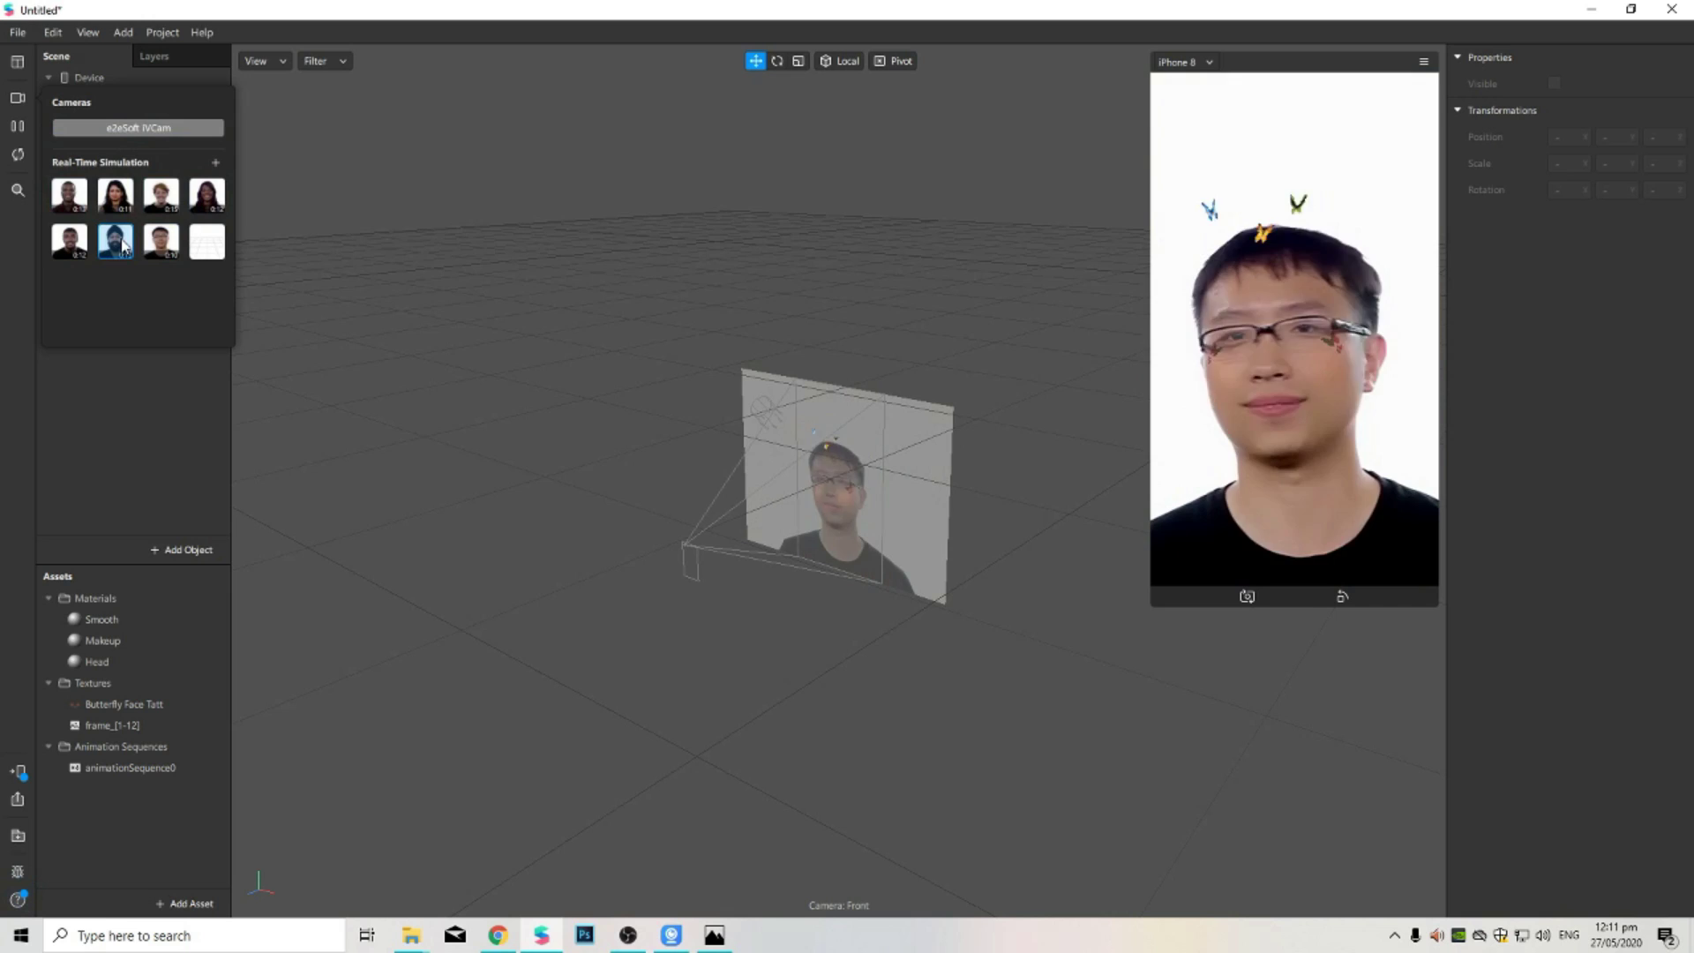
click(68, 239)
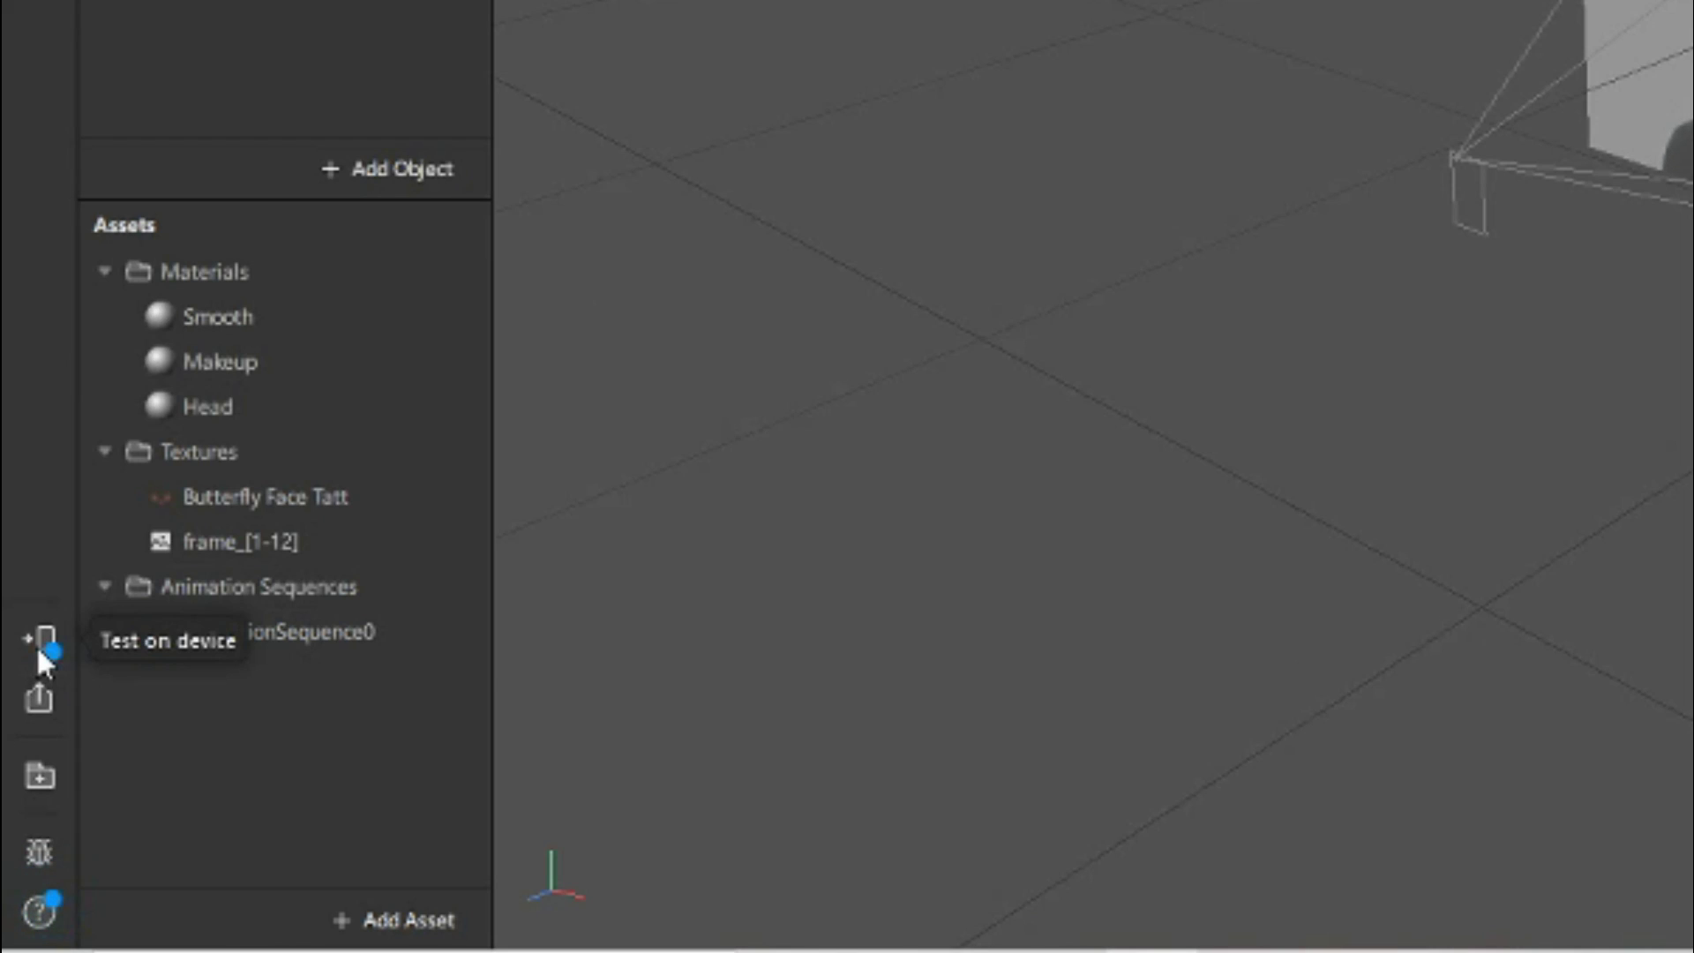
click(16, 773)
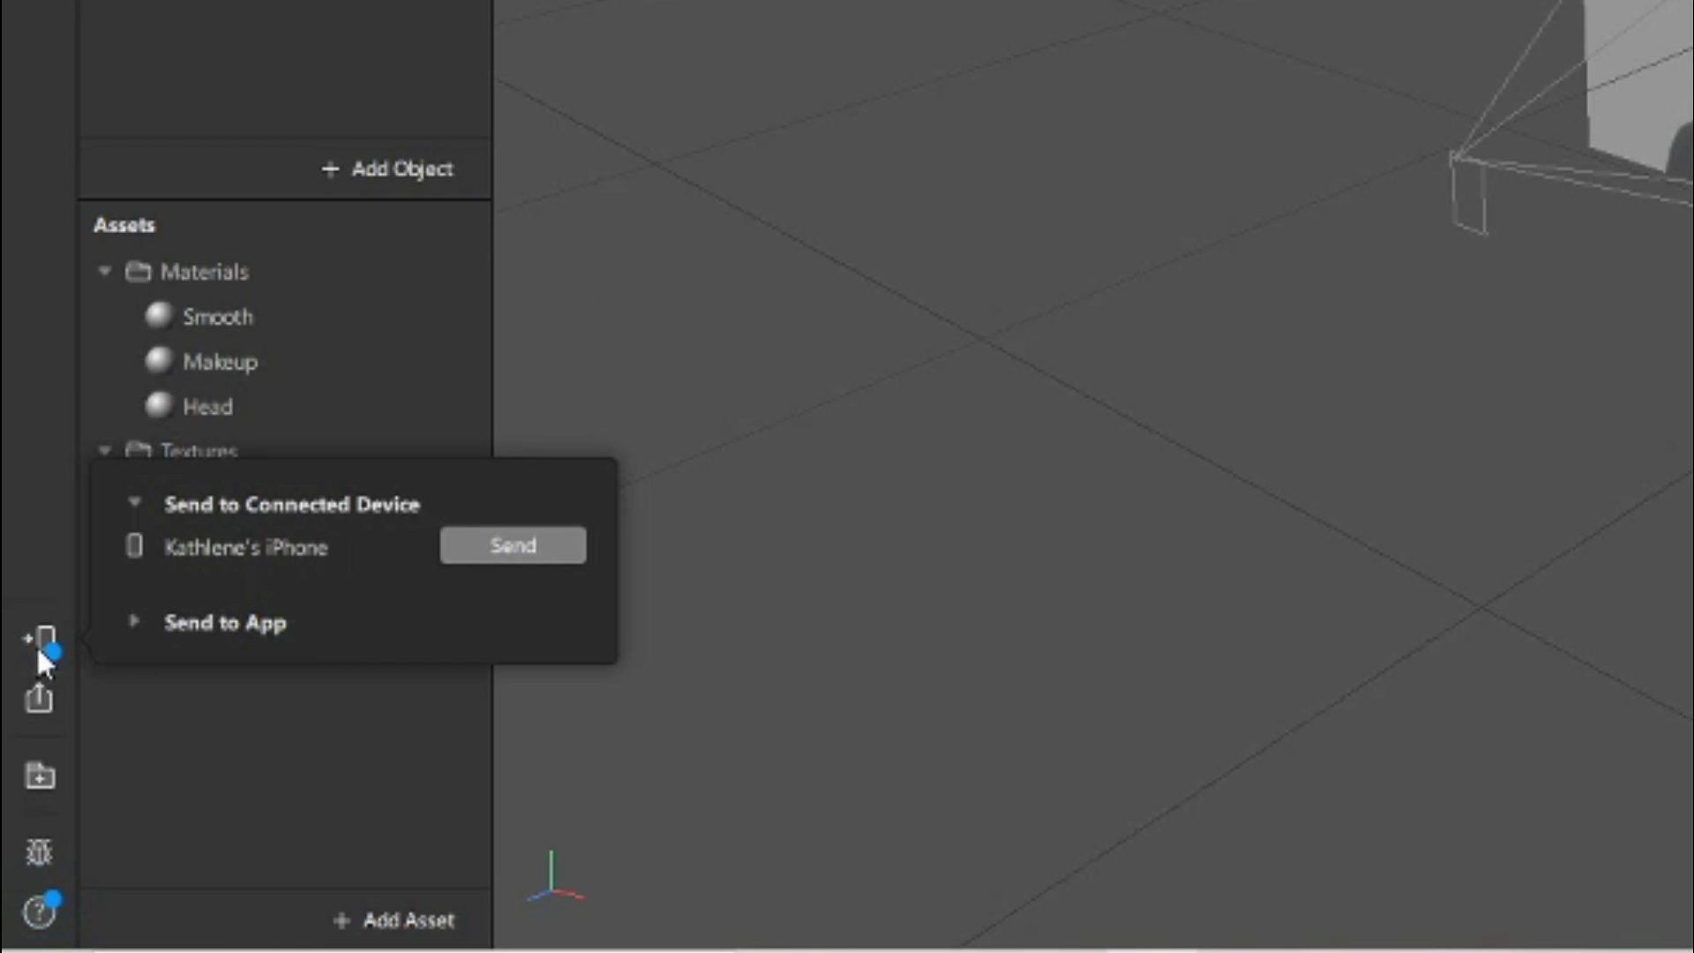
click(477, 558)
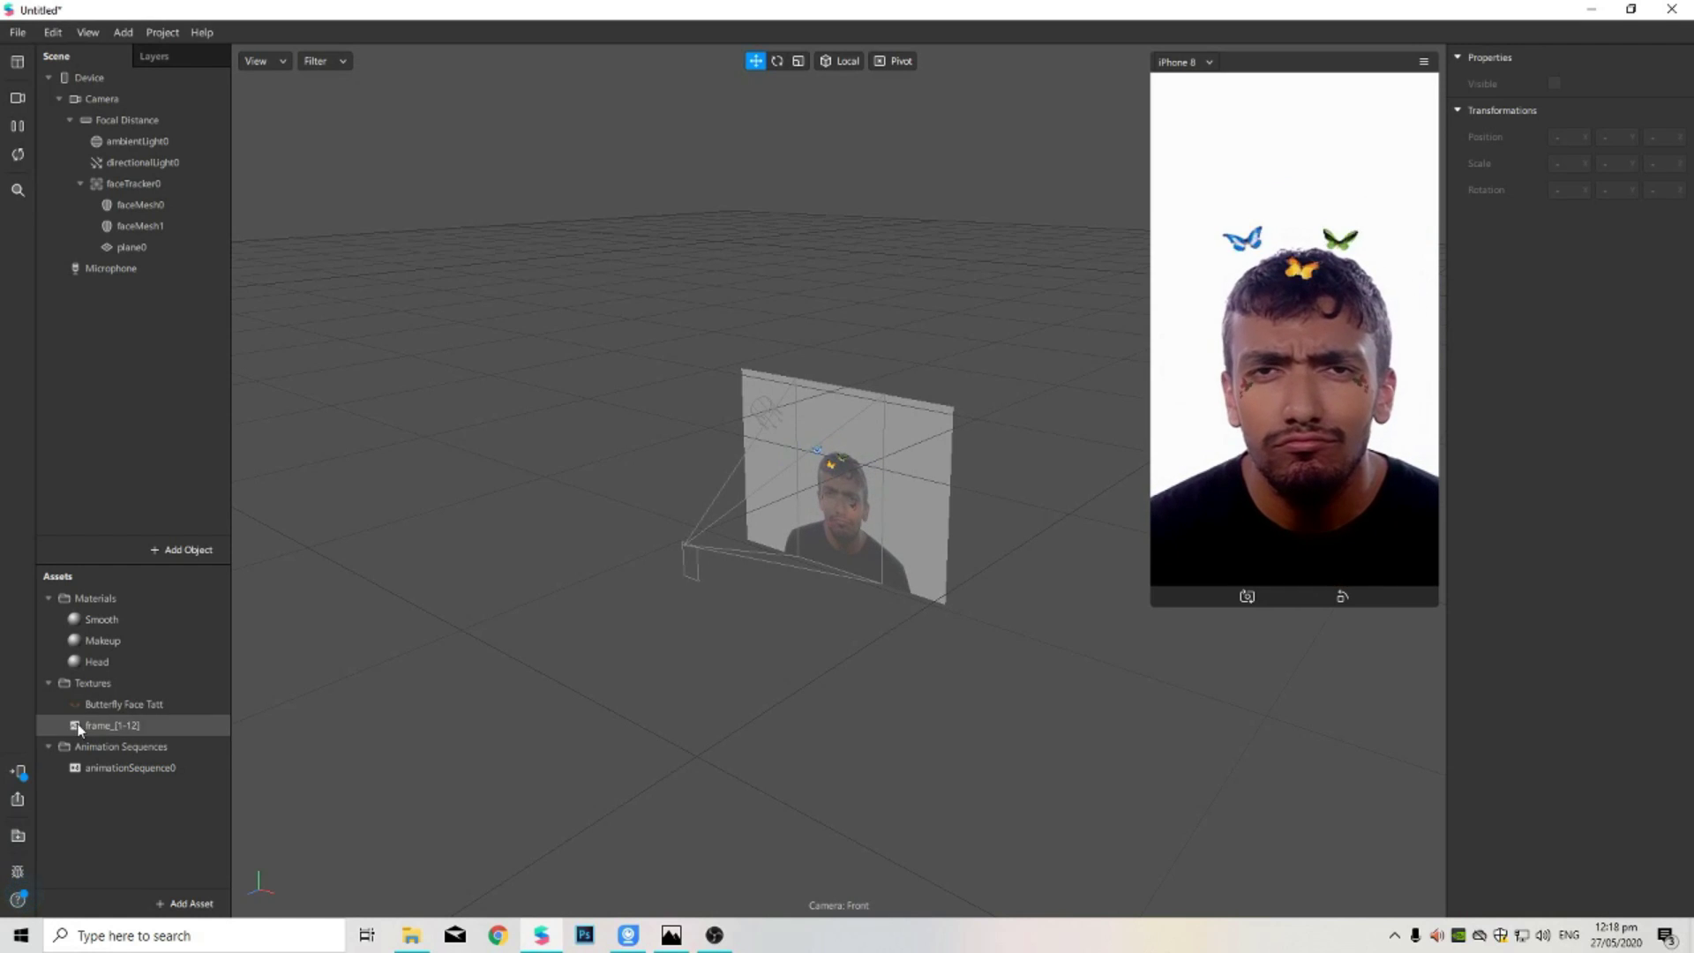
Step: Upload the project to Spark AR Hub with the Publish new effect option
click(19, 800)
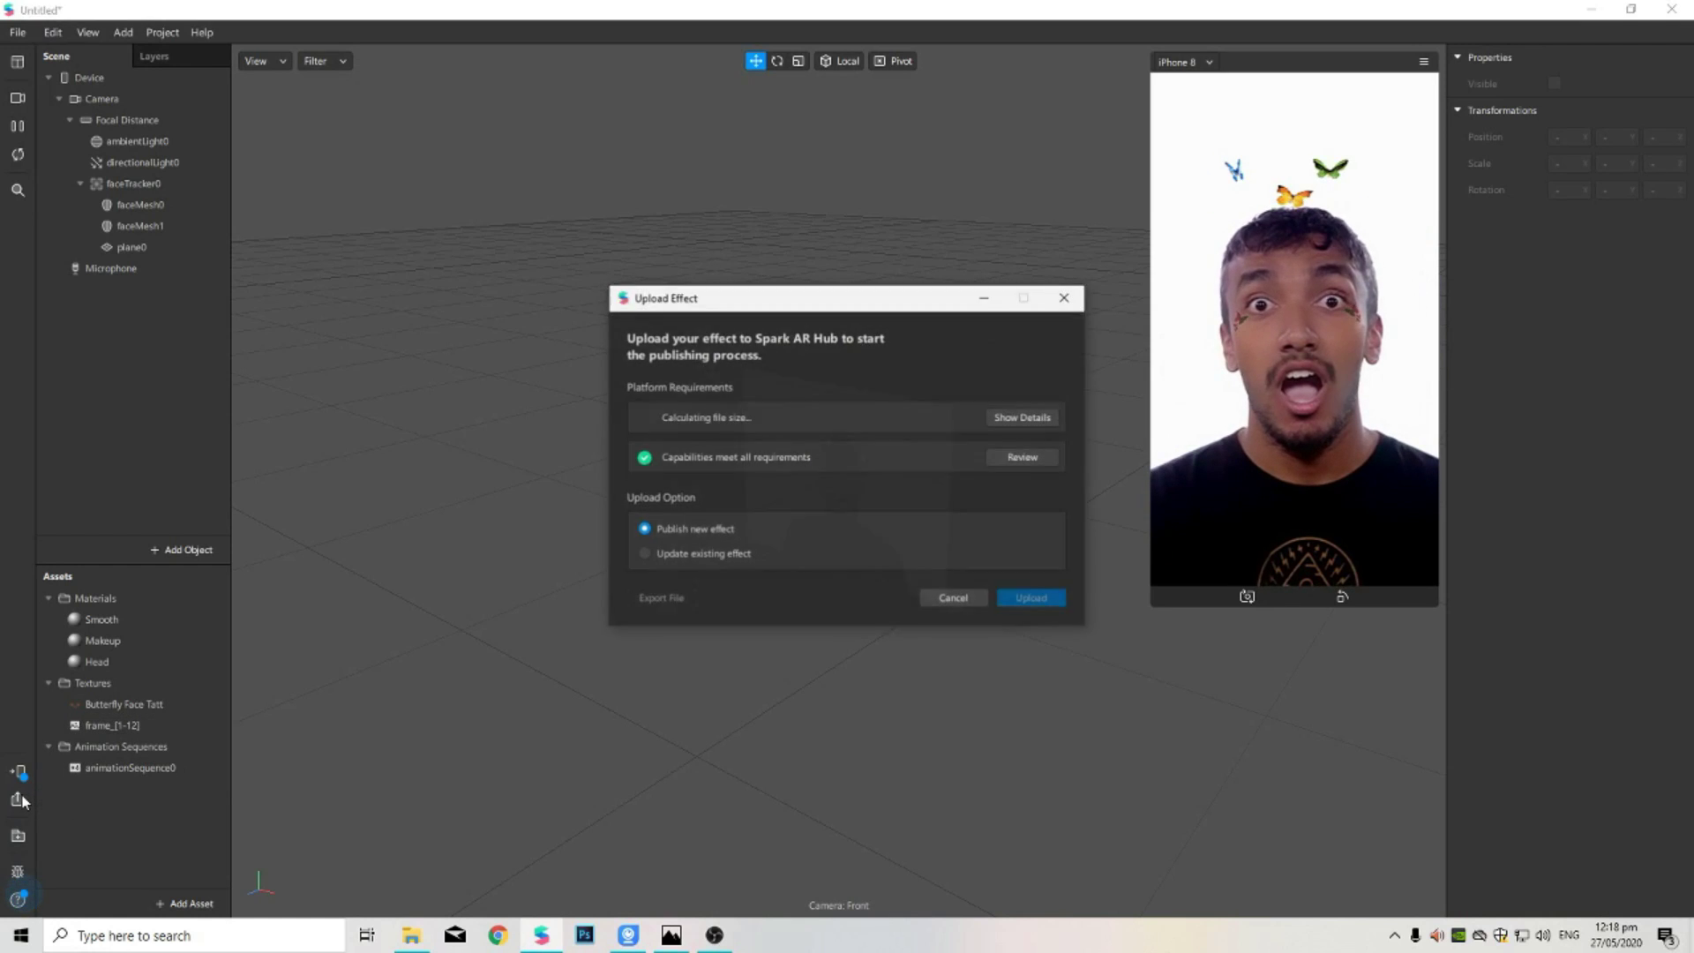
click(1029, 599)
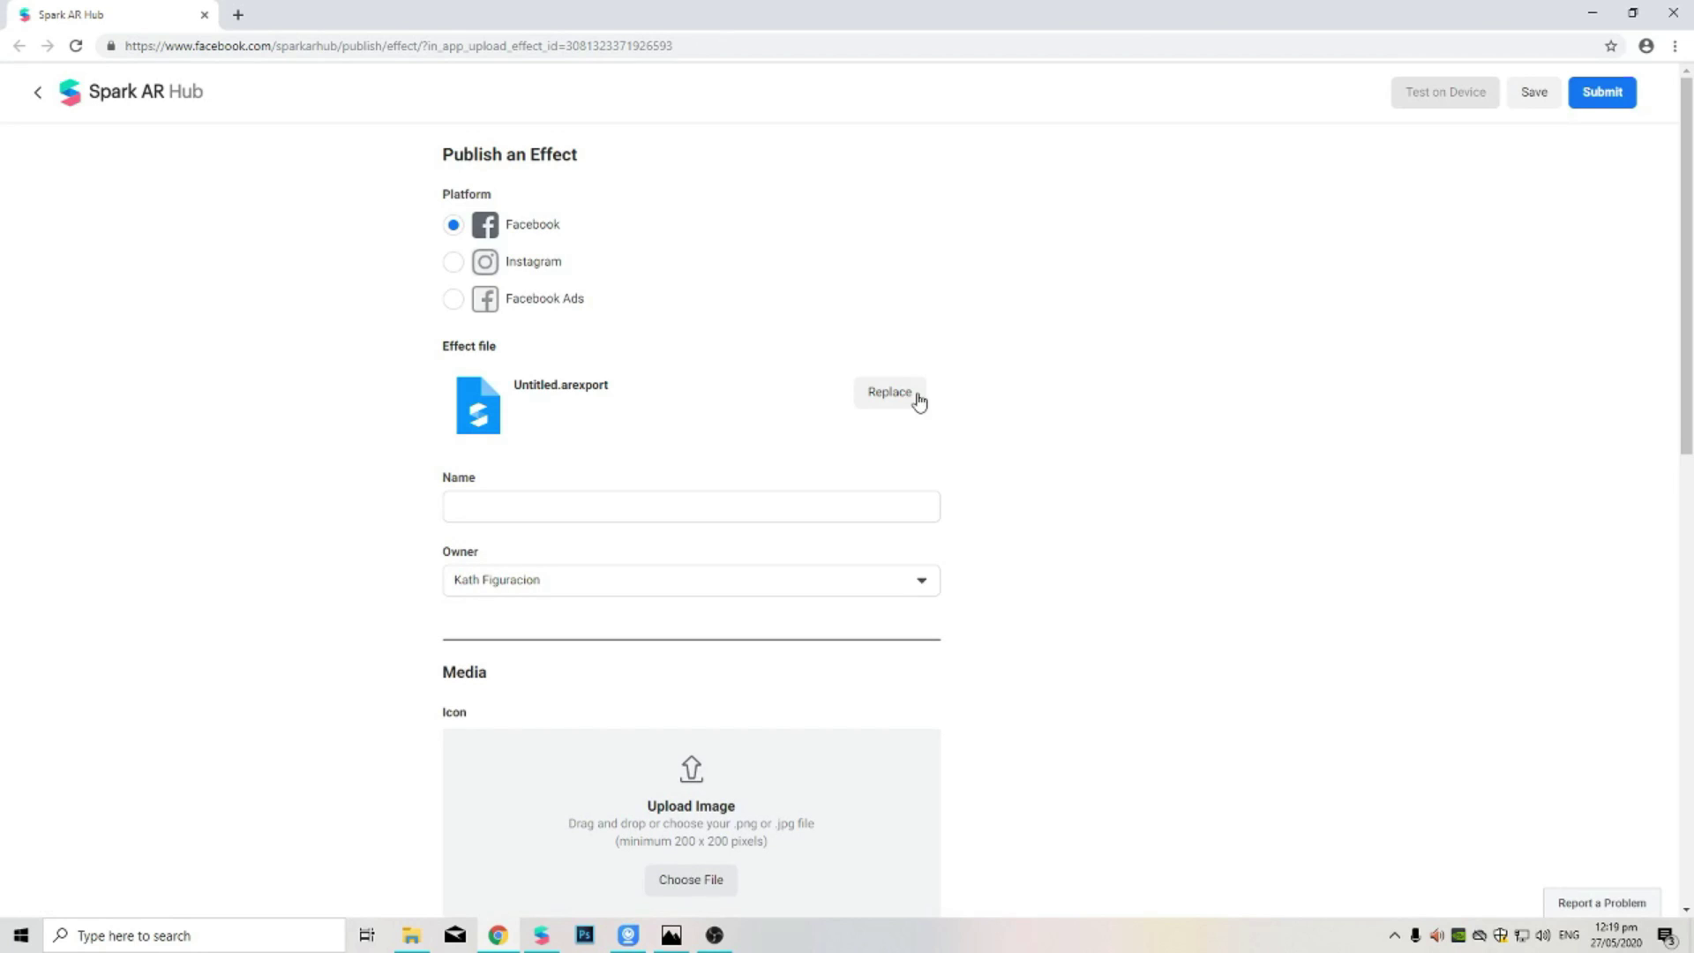
Step: Choose Instagram as the effect's publishing platform and look through the fields of the publishing form
scroll(781, 316, down, 10)
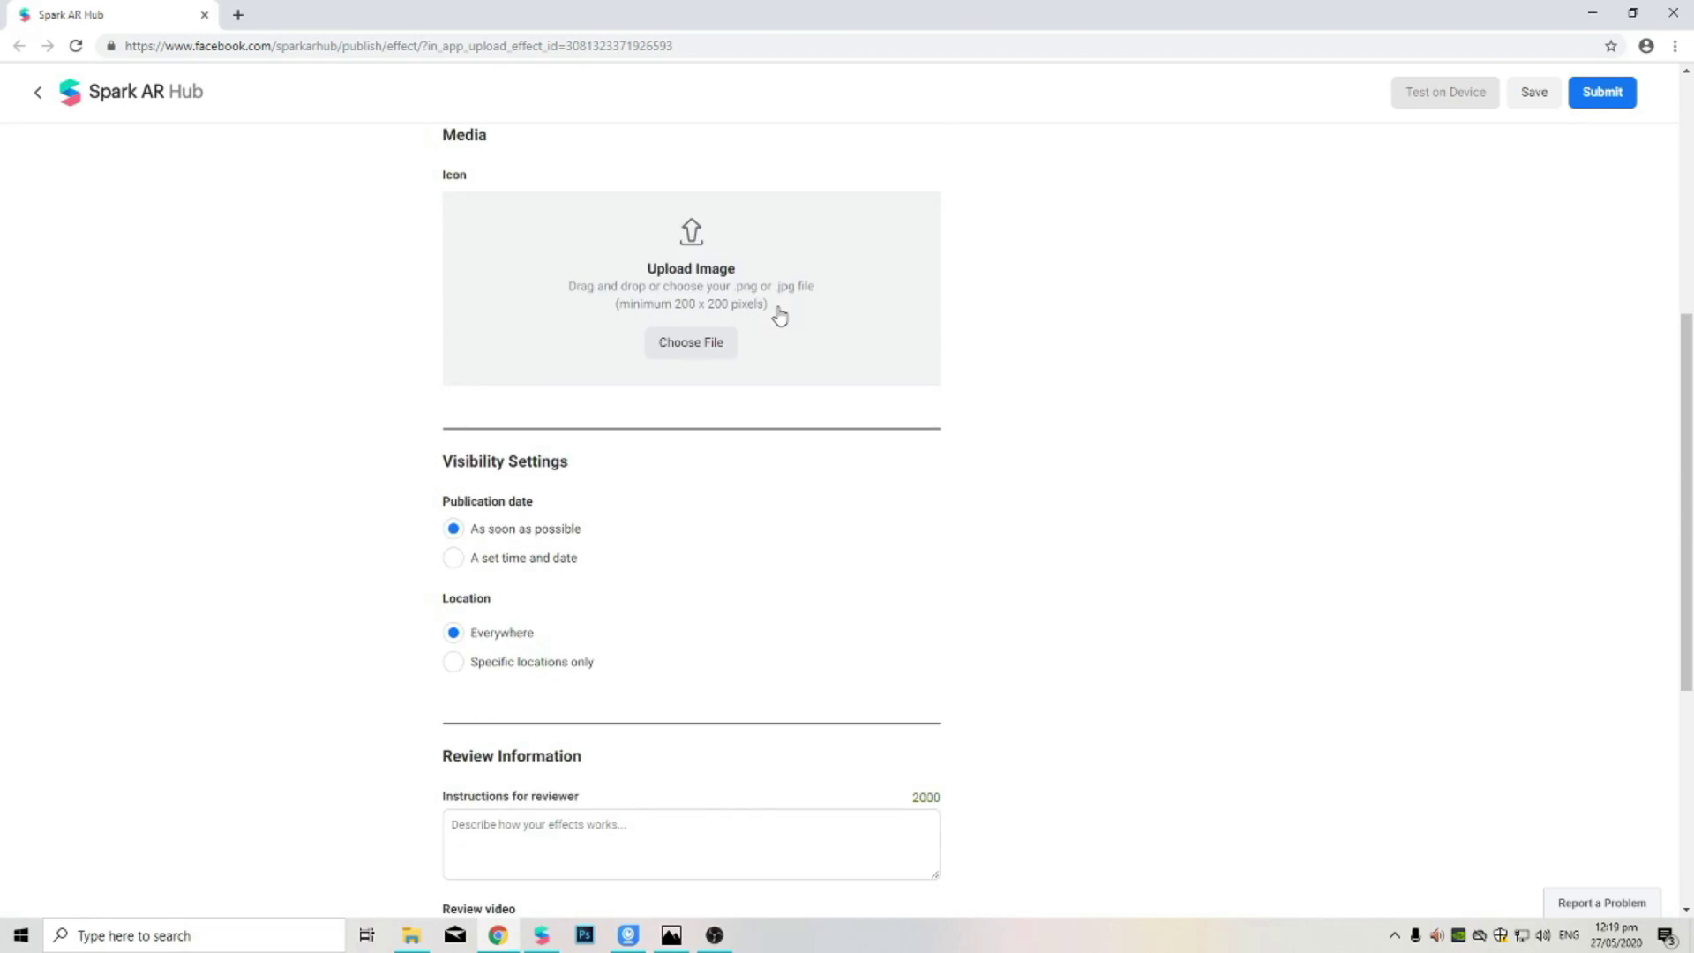
scroll(781, 314, up, 9)
scroll(781, 314, up, 2)
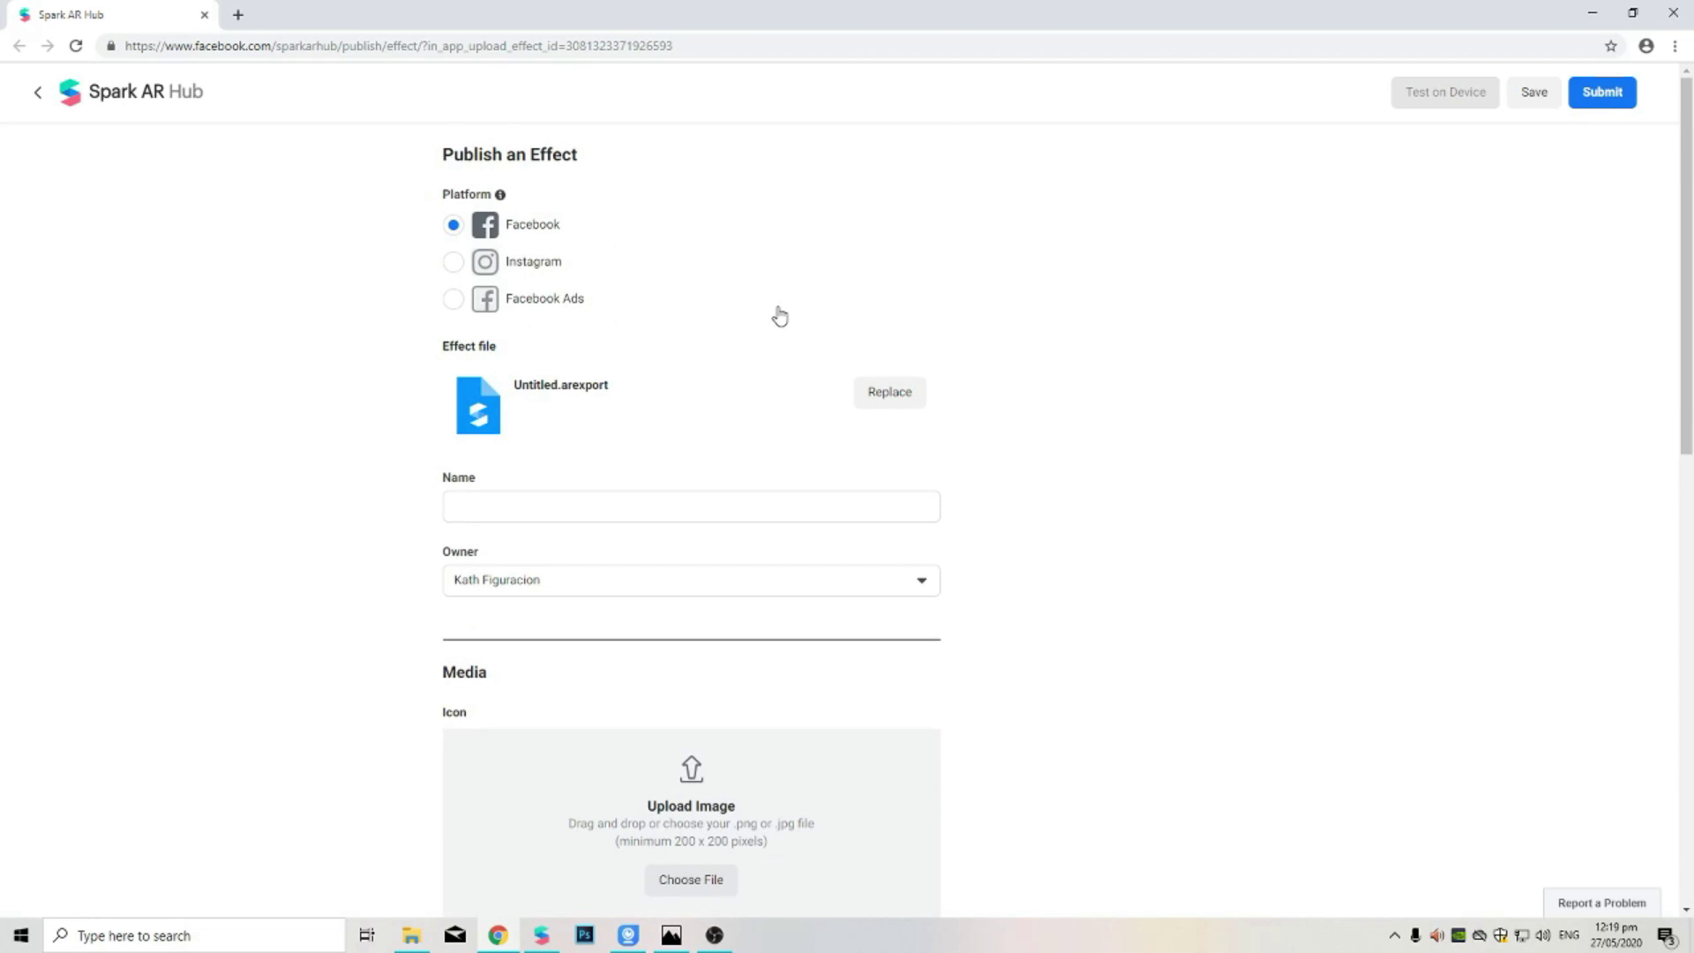
click(454, 264)
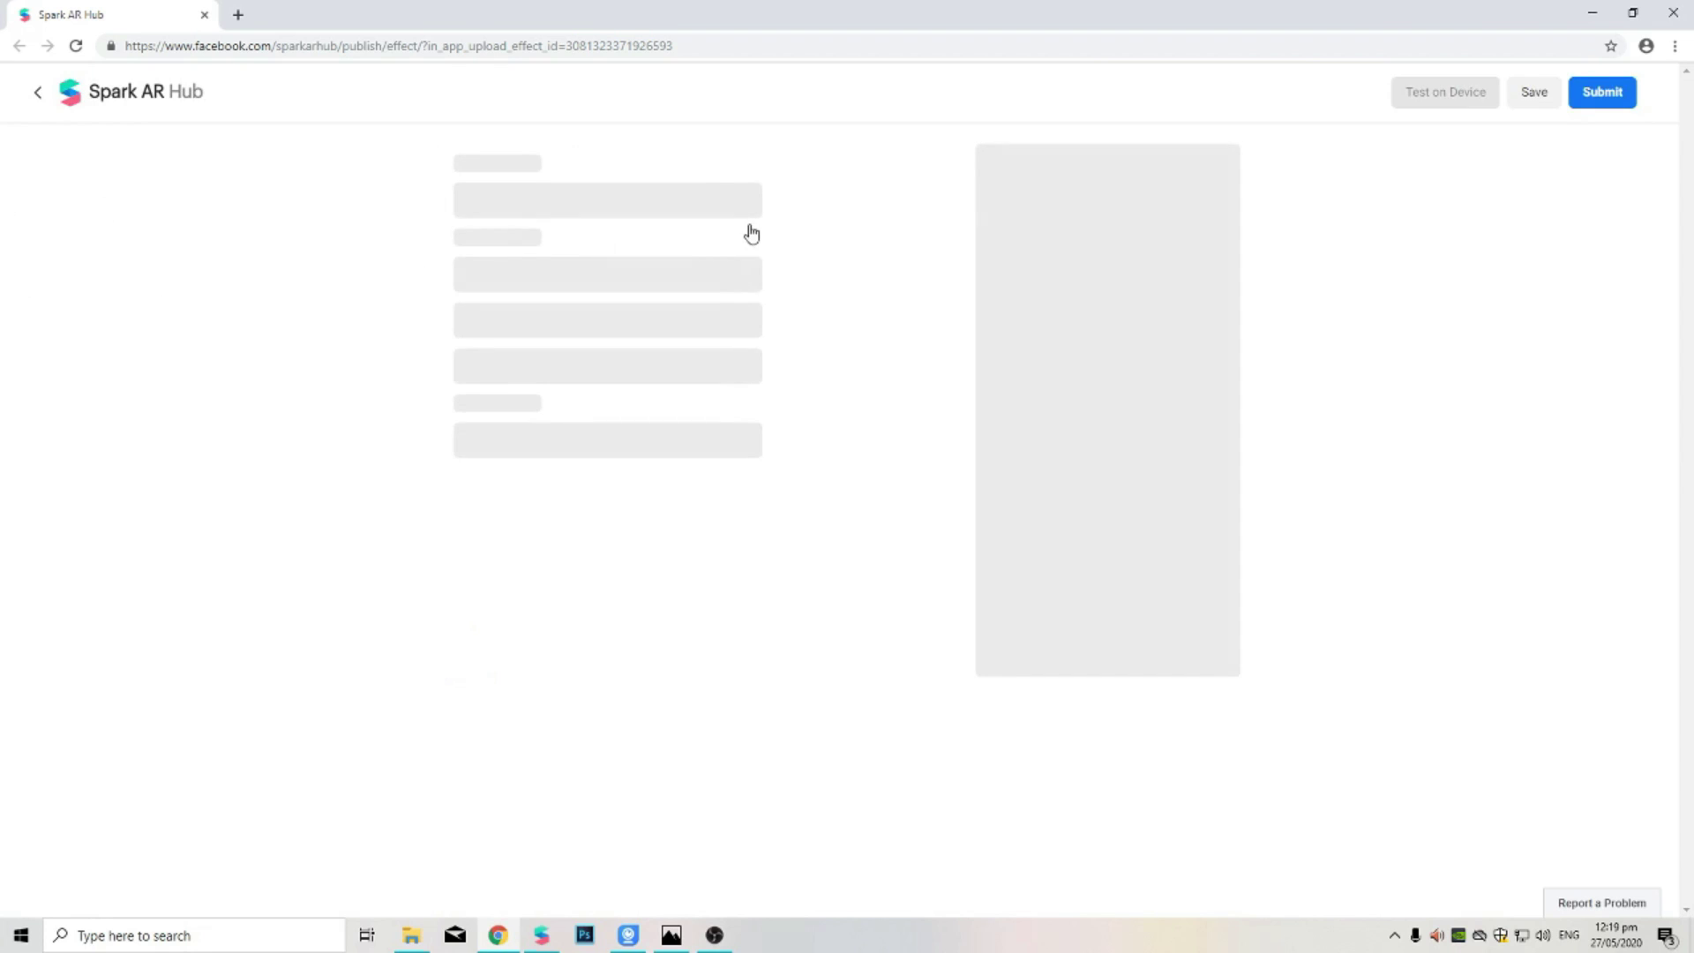
scroll(836, 442, down, 15)
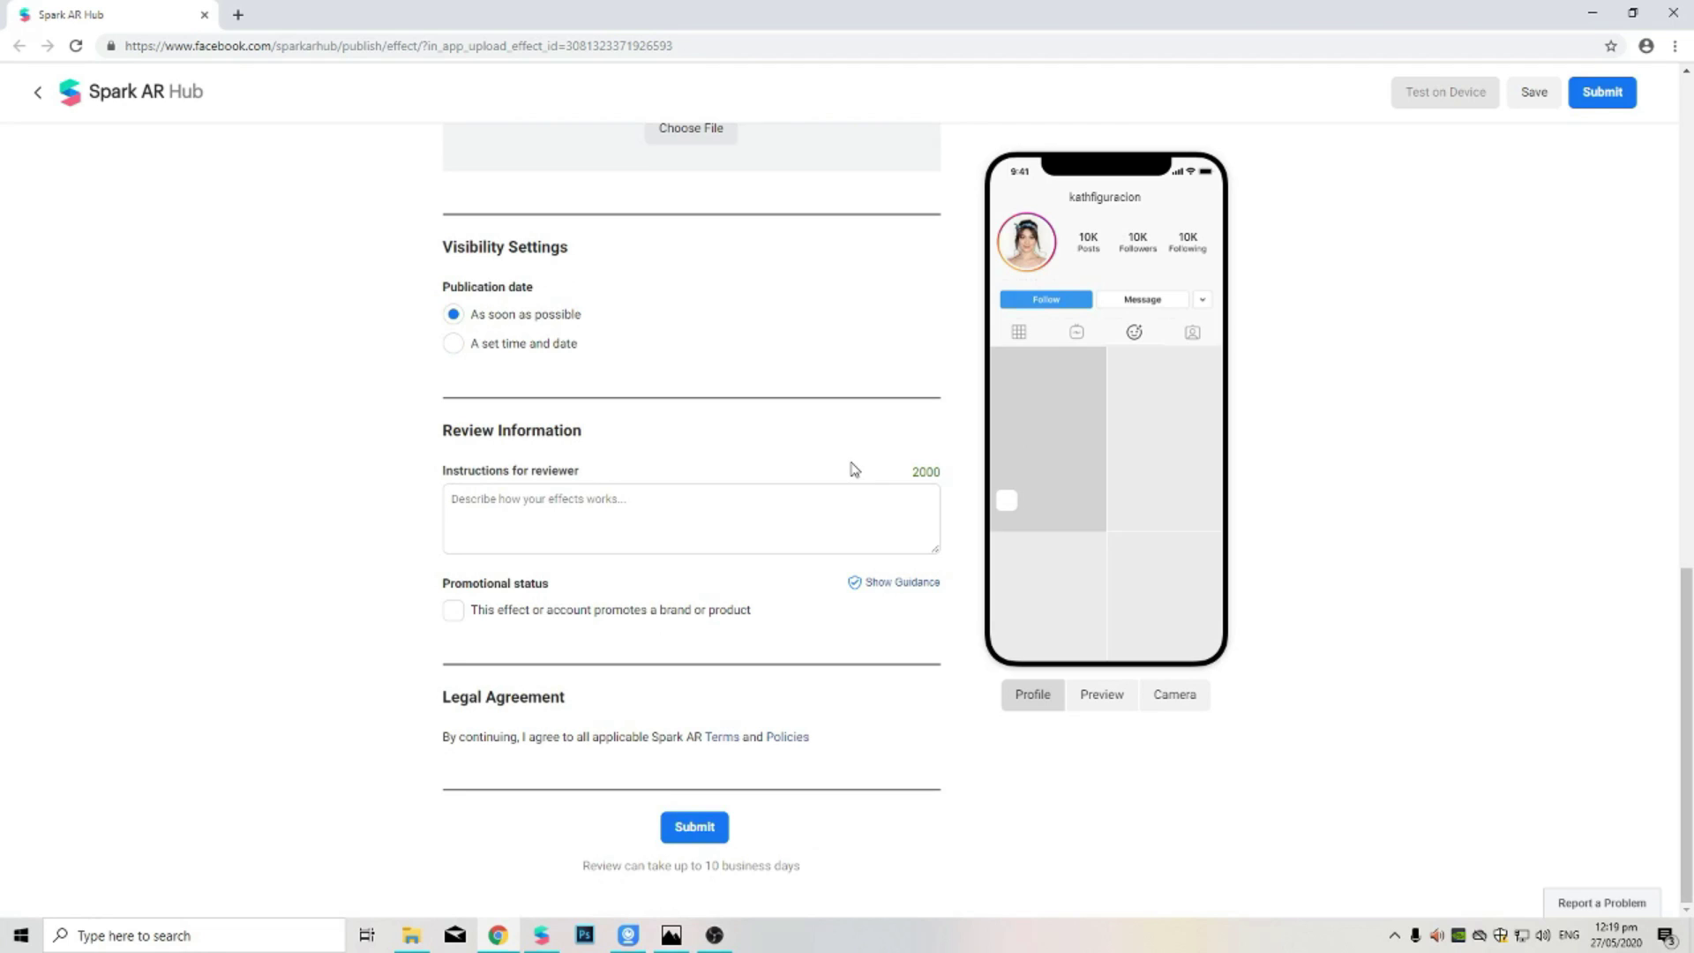
scroll(855, 470, up, 15)
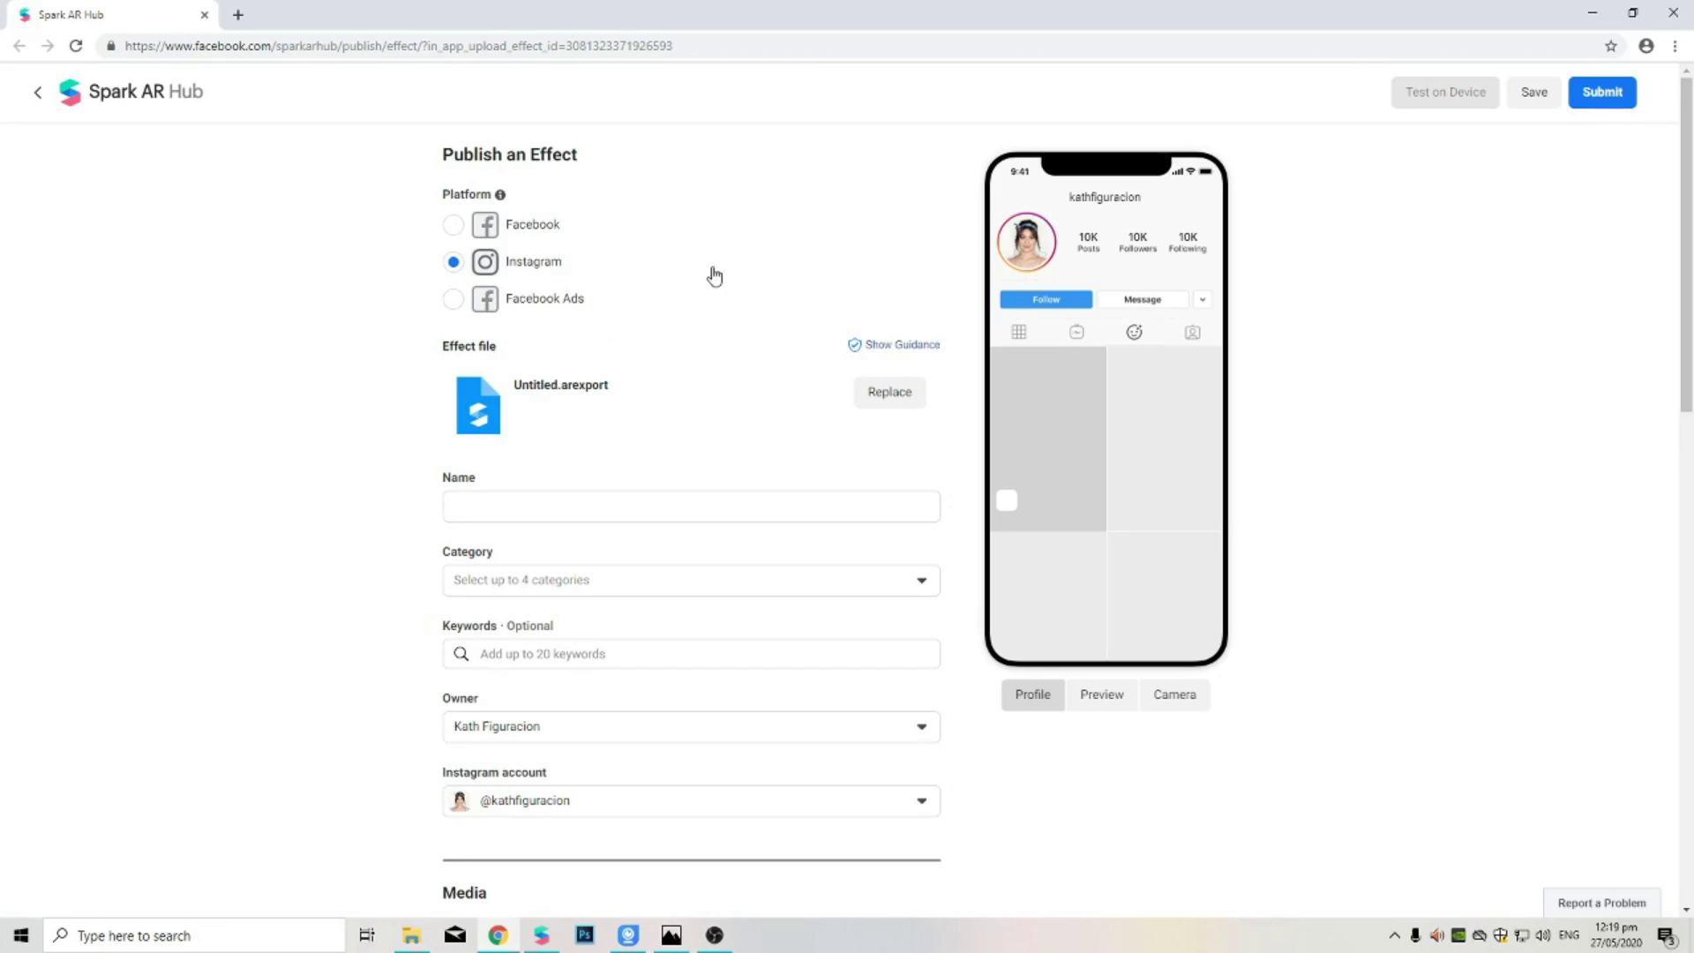